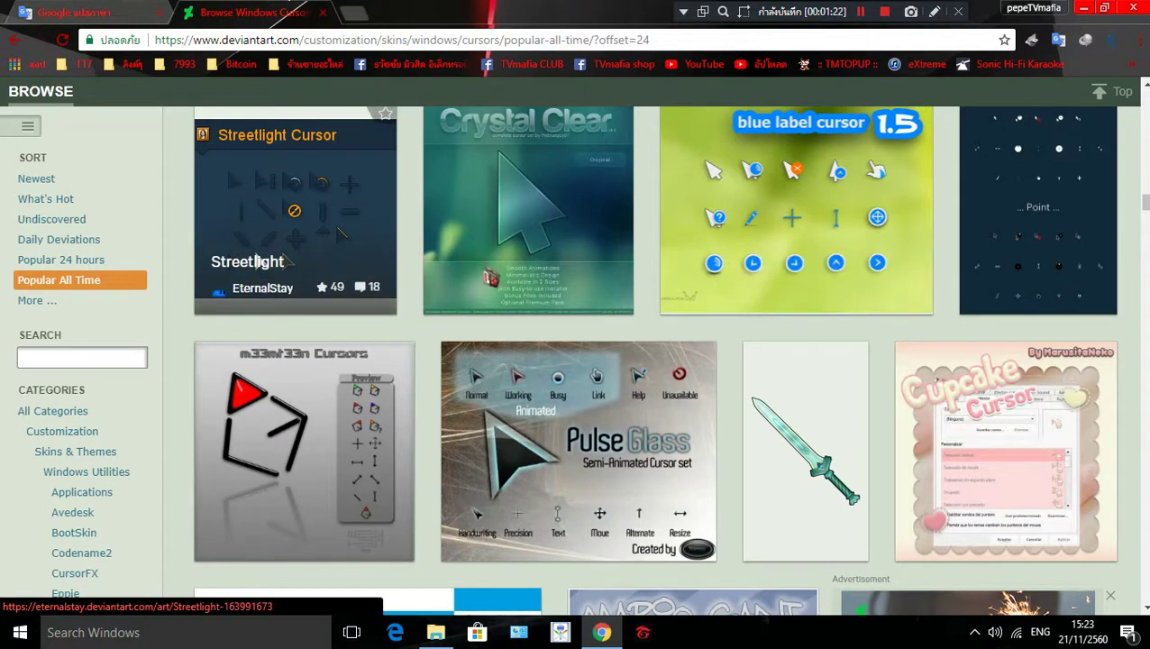
Browse the all-time popular Windows cursor sets on DeviantArt and open the Tronnix_Cursors page.
scroll(255, 261, "up", 4)
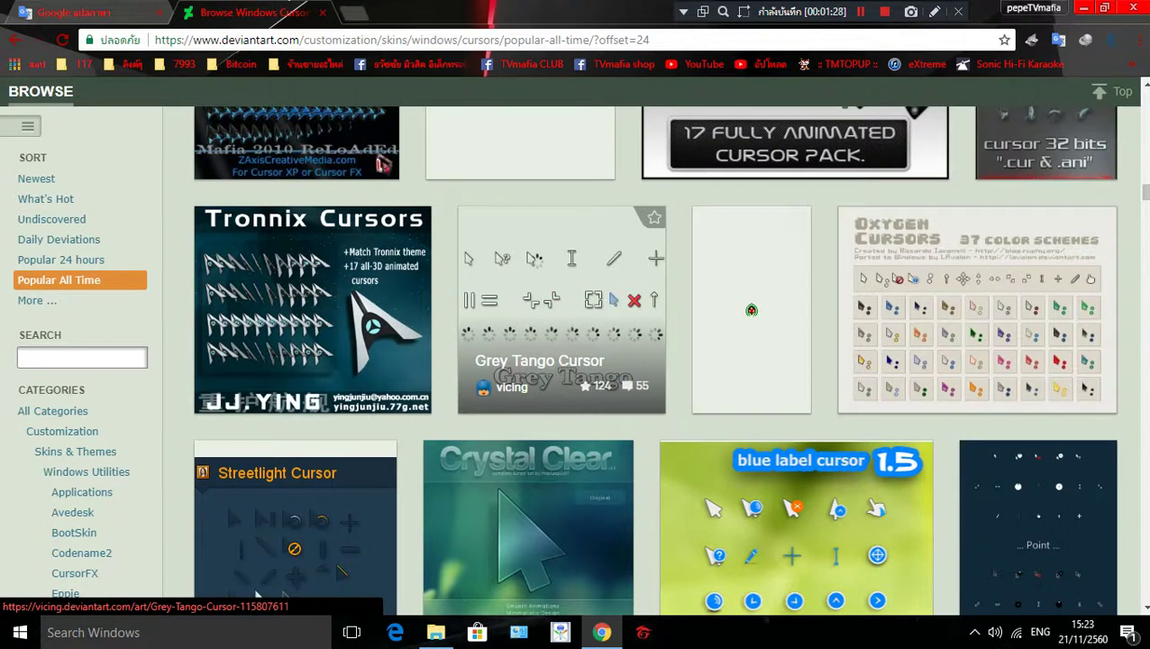
left_click(275, 41)
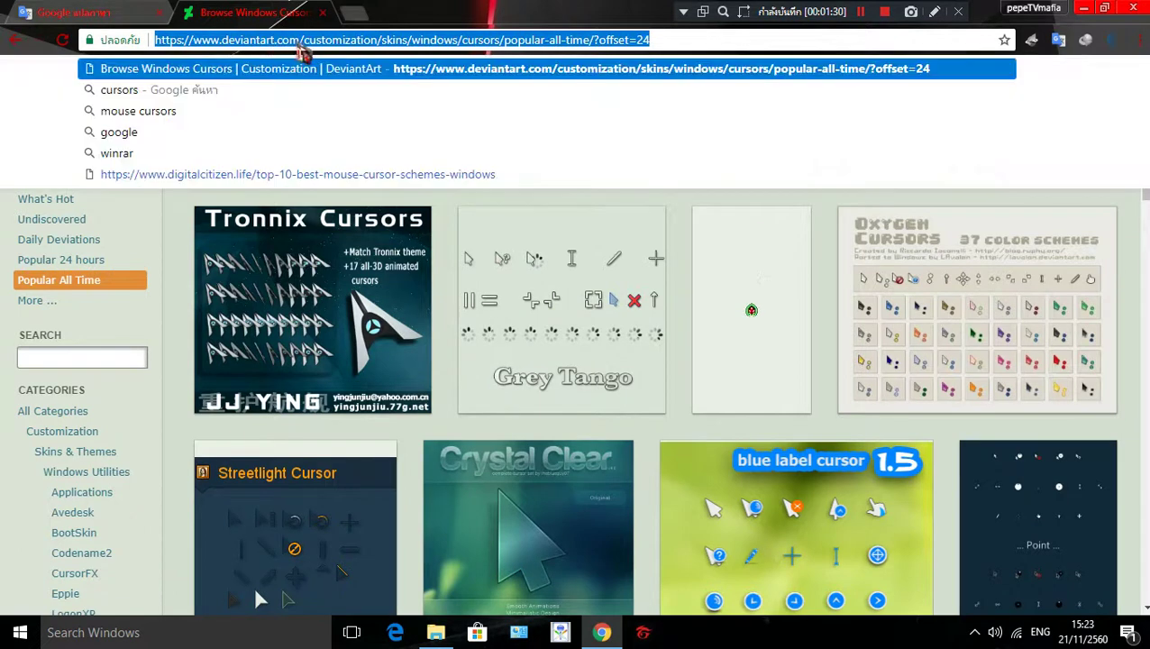
left_click(346, 41)
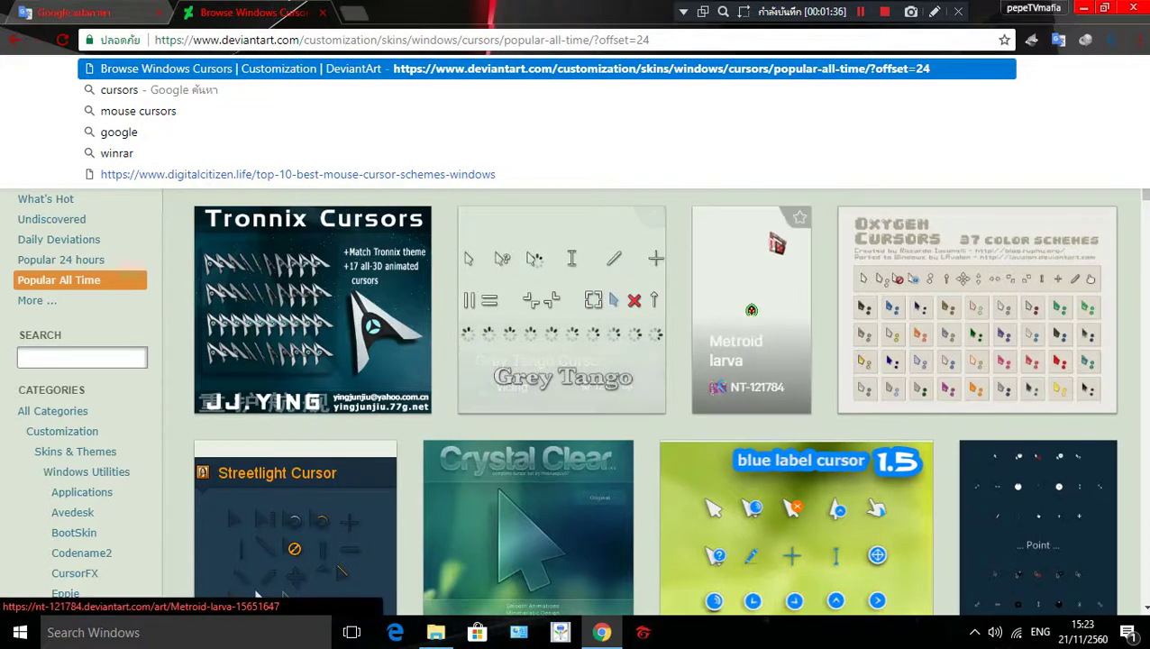
key("ctrl+shift+Tab")
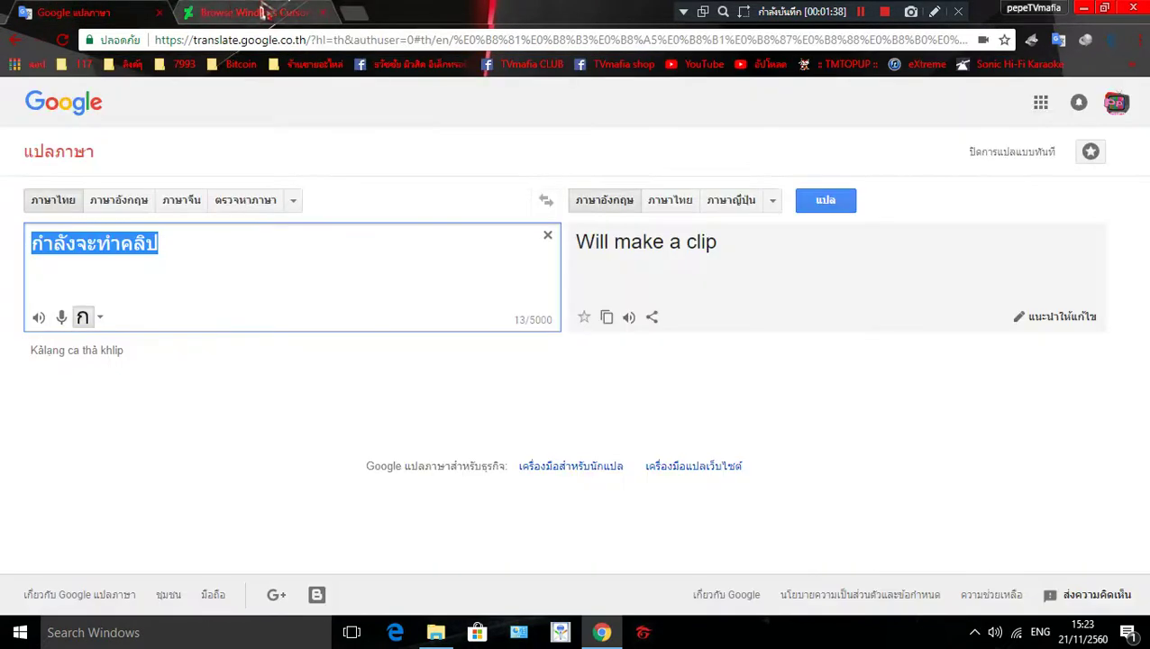
key("ctrl+Tab")
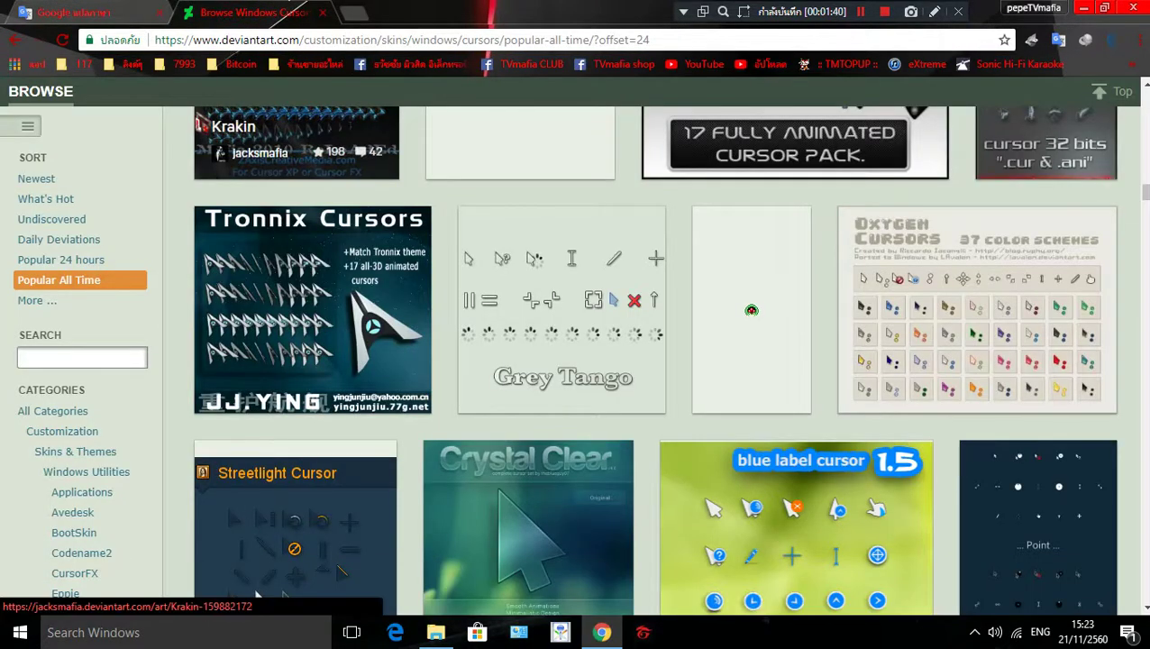
scroll(752, 310, "up", 2)
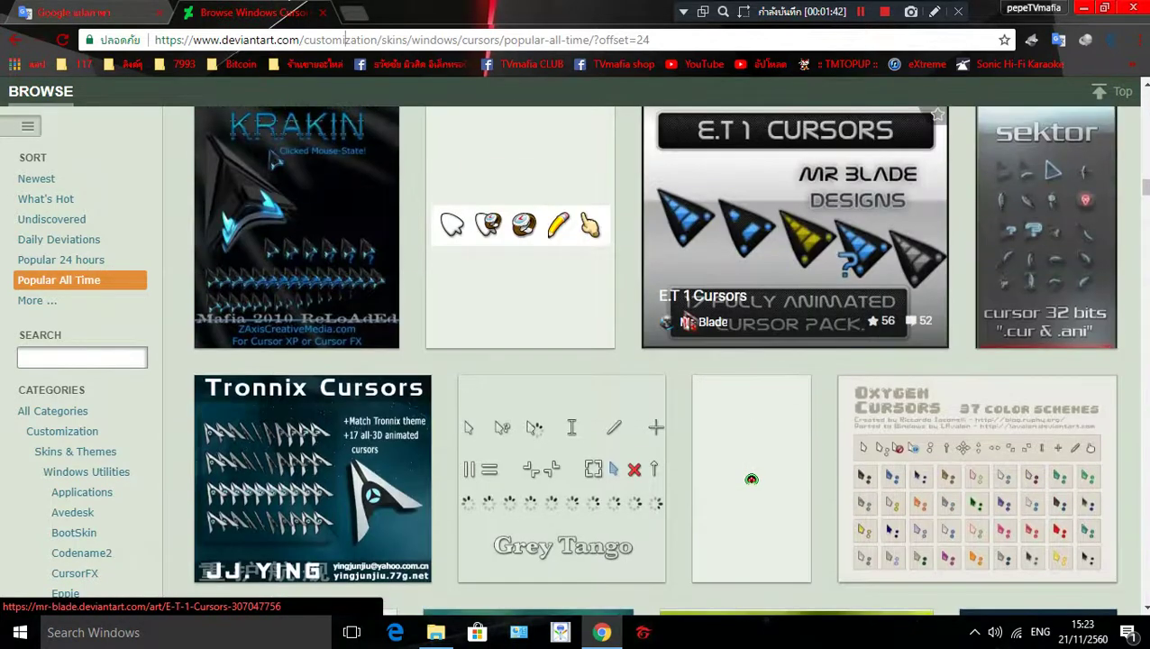
scroll(253, 585, "down", 2)
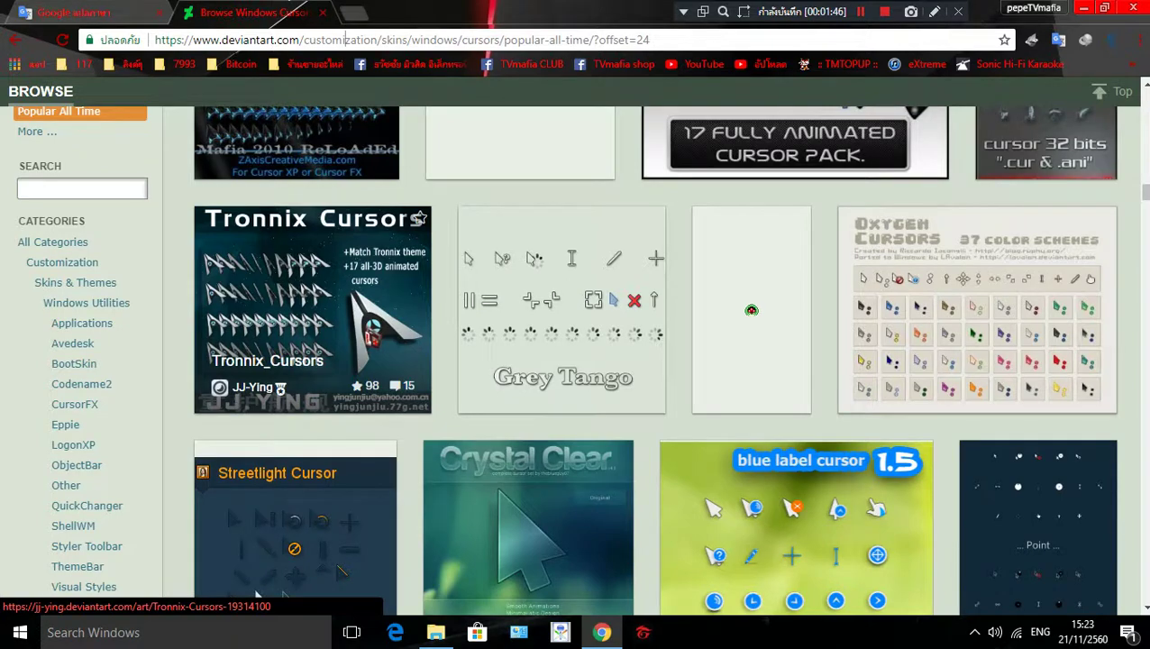
left_click(372, 333)
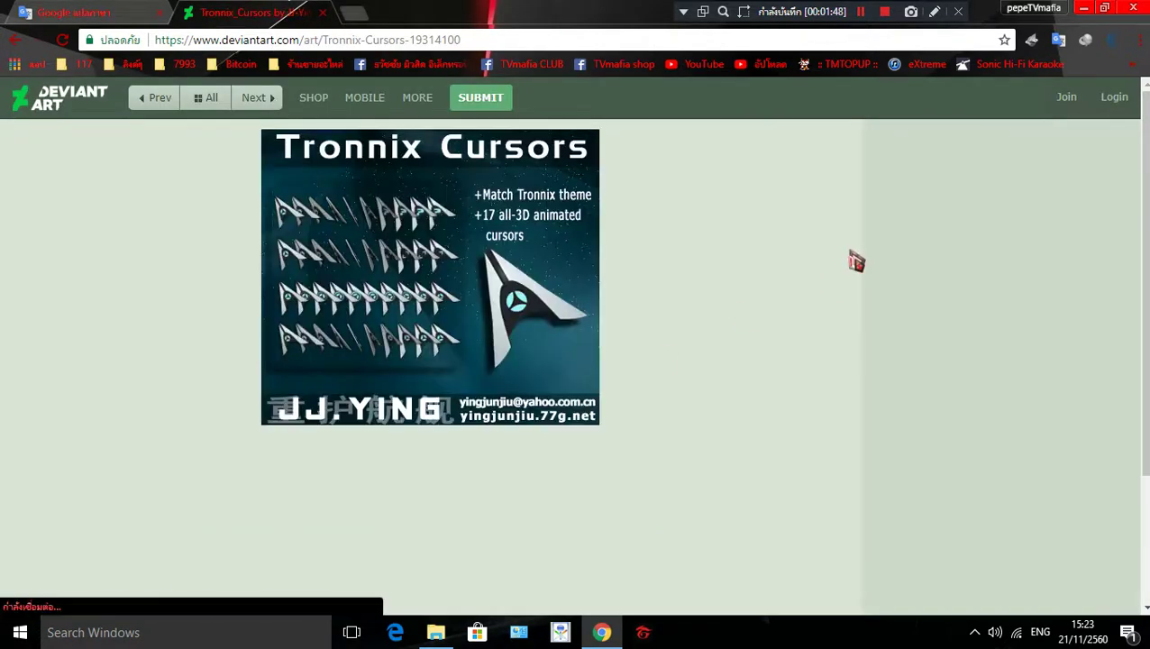
Review the Tronnix_Cursors page and request its ZIP download.
scroll(787, 342, "down", 2)
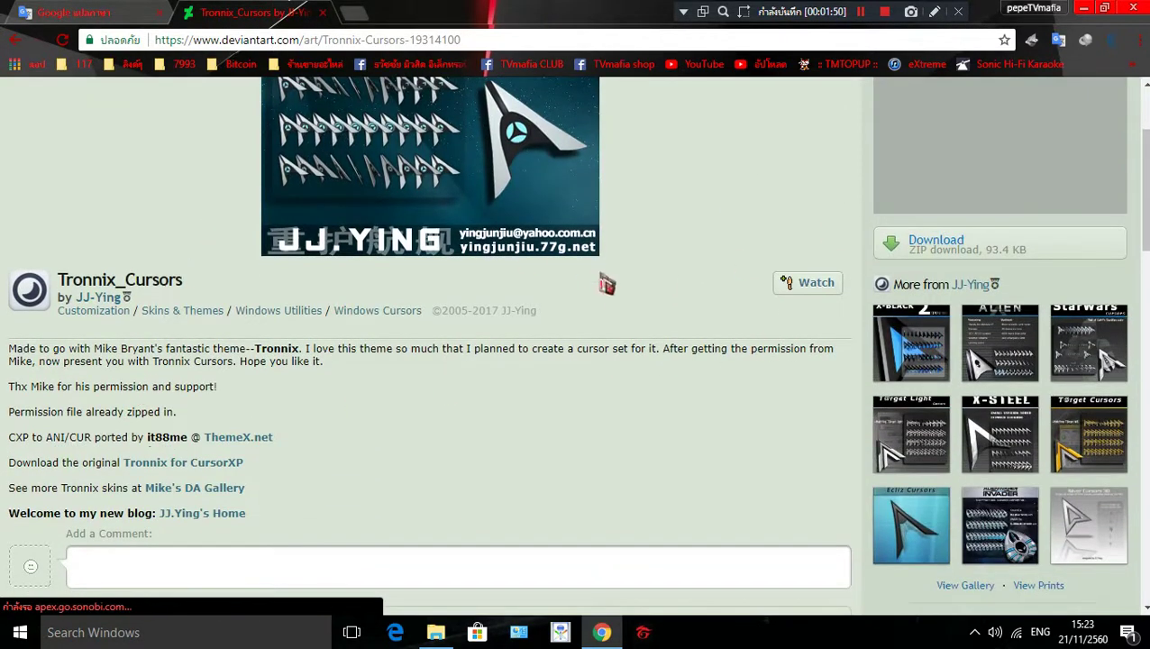
scroll(541, 410, "down", 1)
scroll(860, 311, "down", 1)
scroll(860, 310, "up", 3)
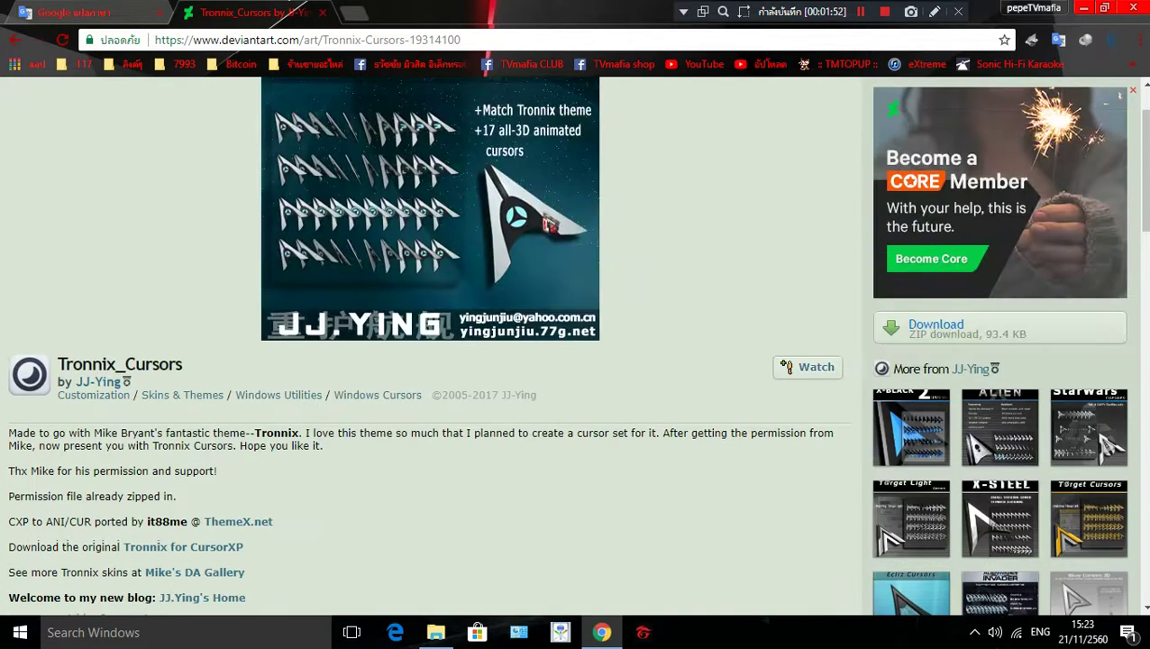
scroll(496, 222, "up", 1)
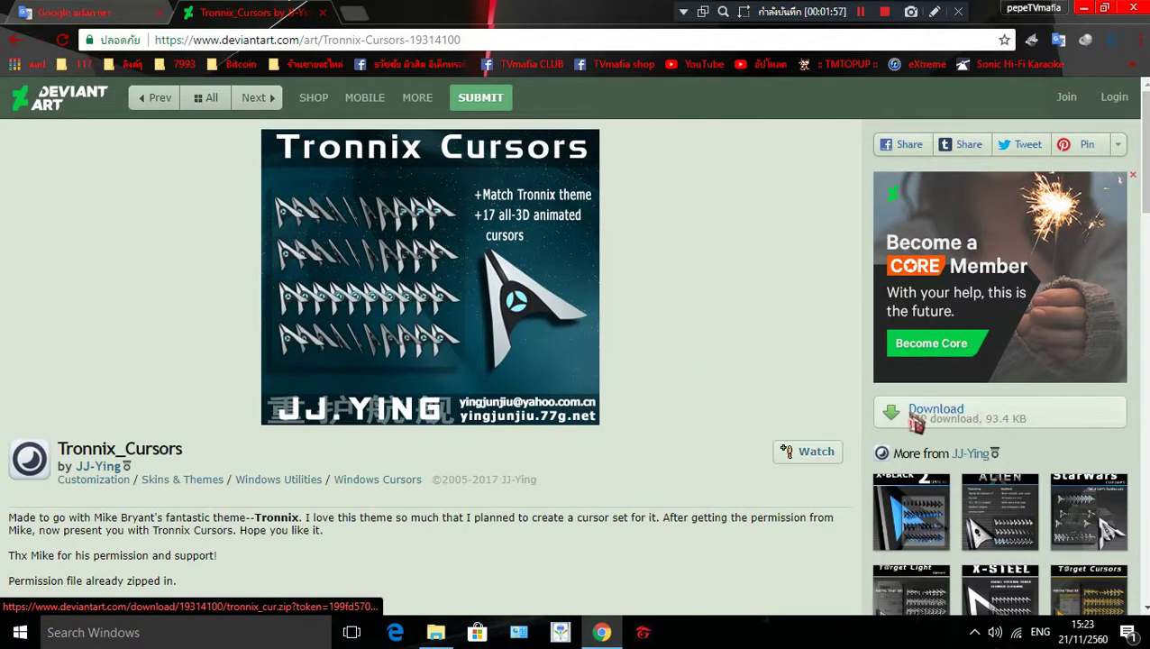
left_click(974, 422)
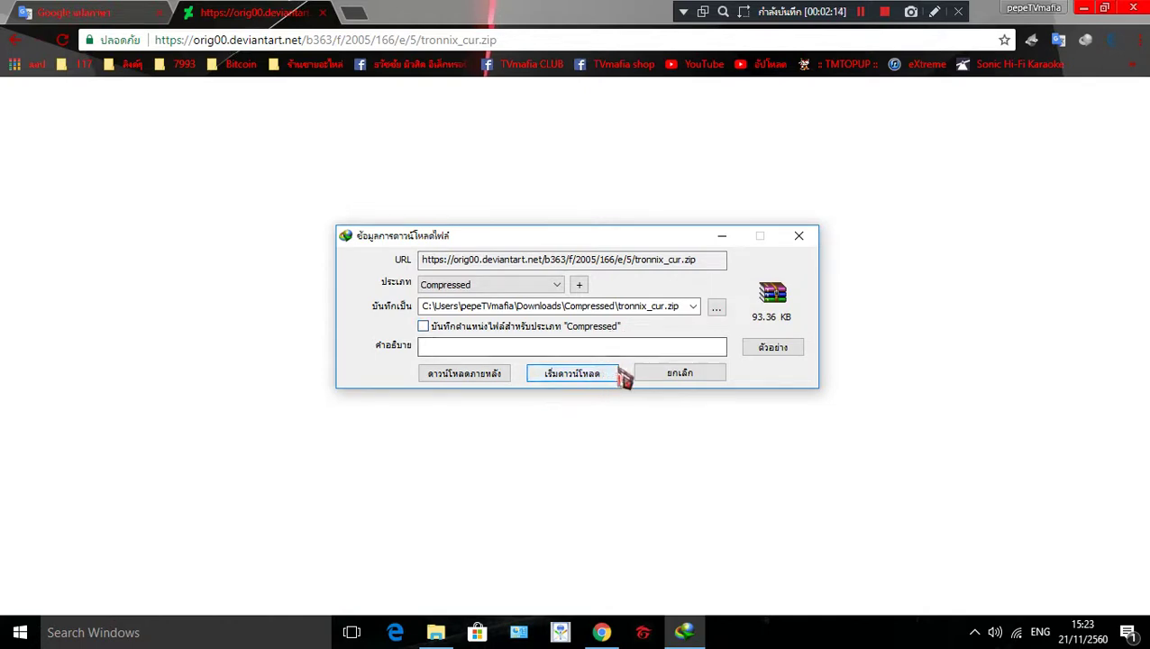
Set the Desktop as the save location for tronnix_cur.zip and start the download.
left_click(715, 306)
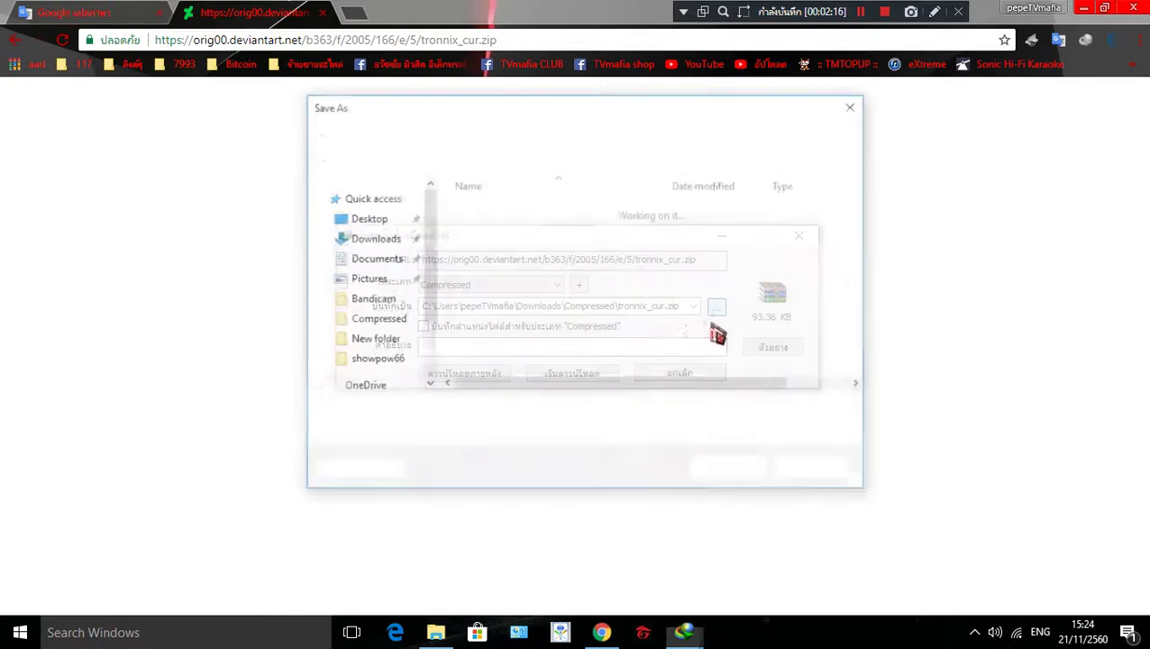
left_click(359, 216)
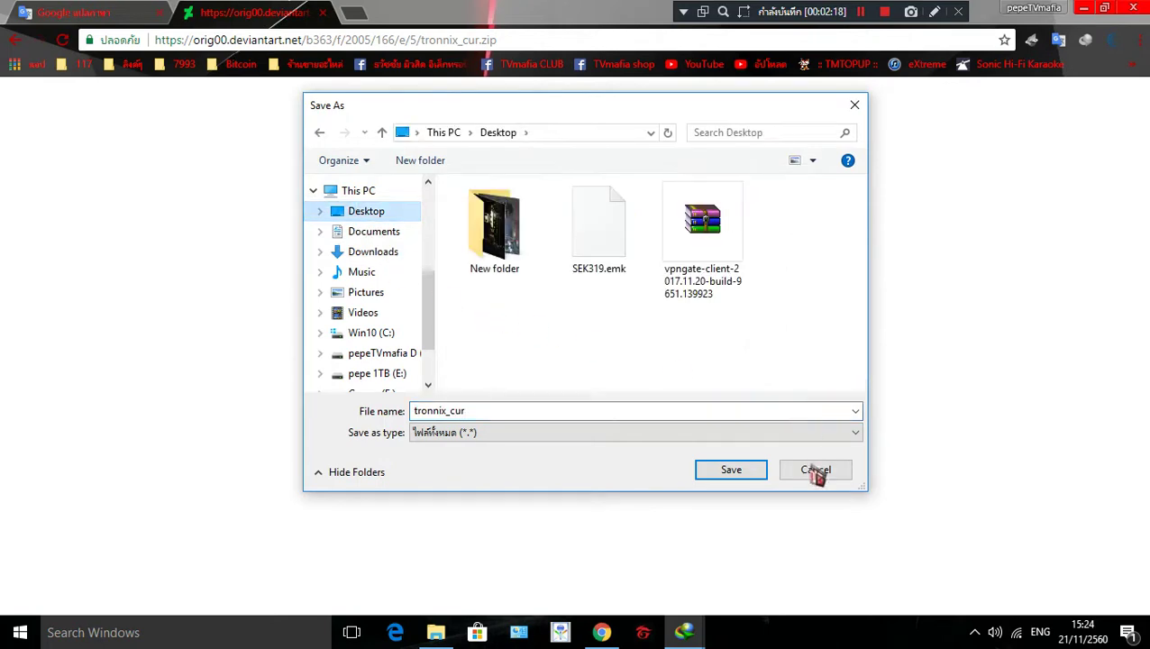
left_click(752, 475)
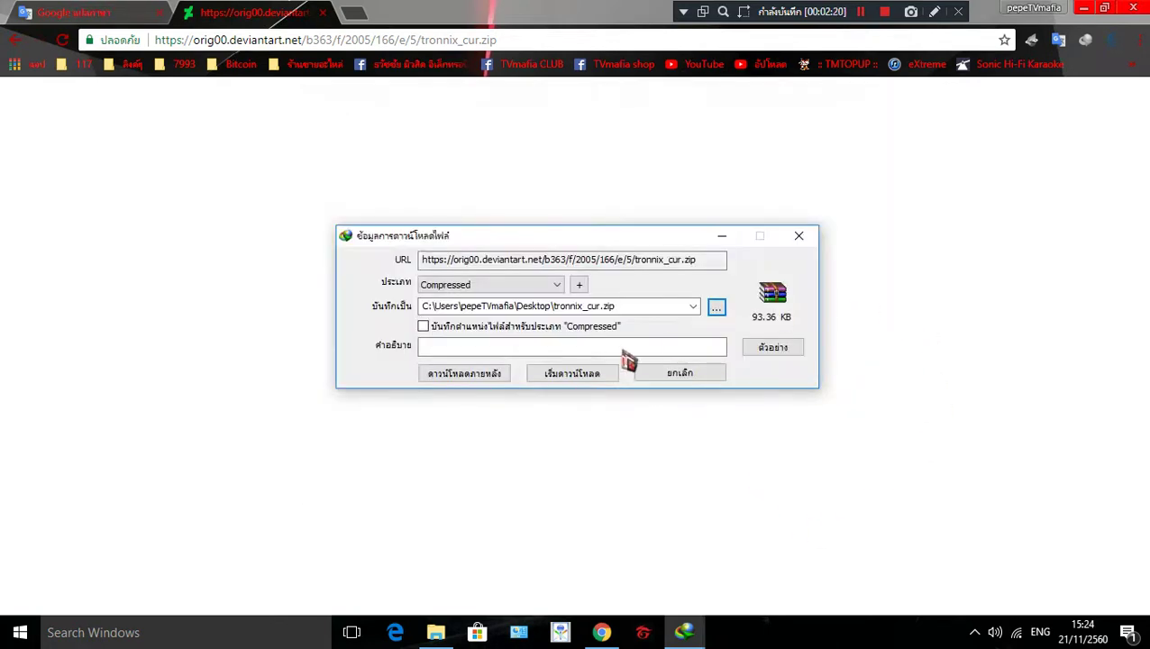
left_click(582, 374)
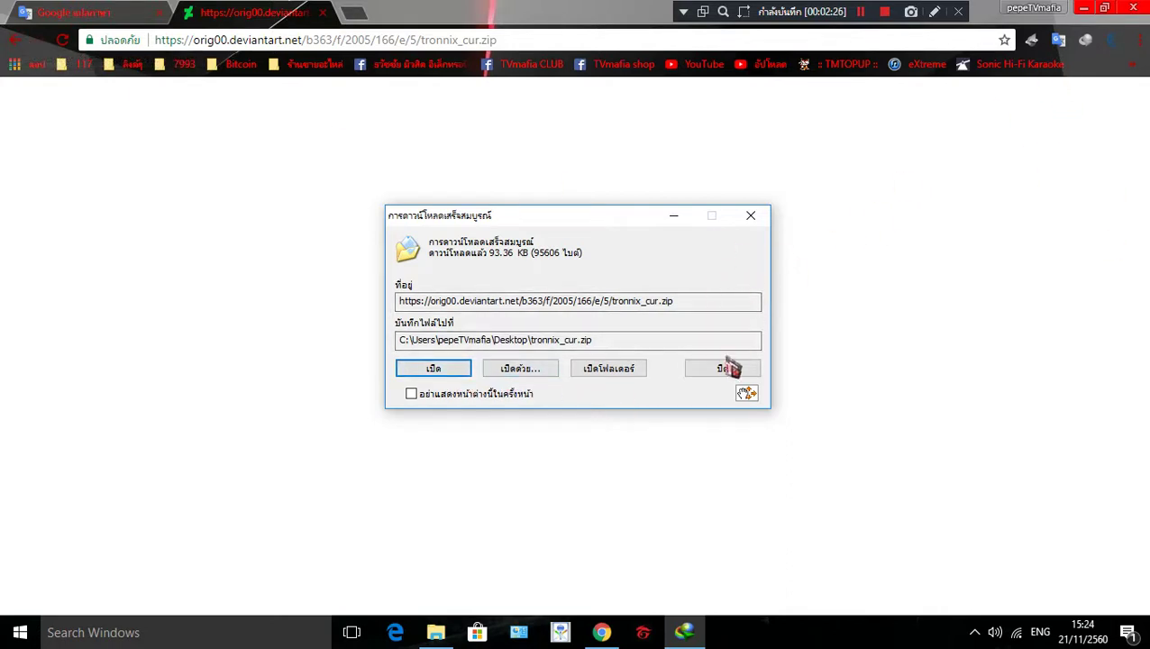
Open the downloaded tronnix_cur.zip in WinRAR, extract its tronnix folder to the desktop, and close the archive.
left_click(450, 378)
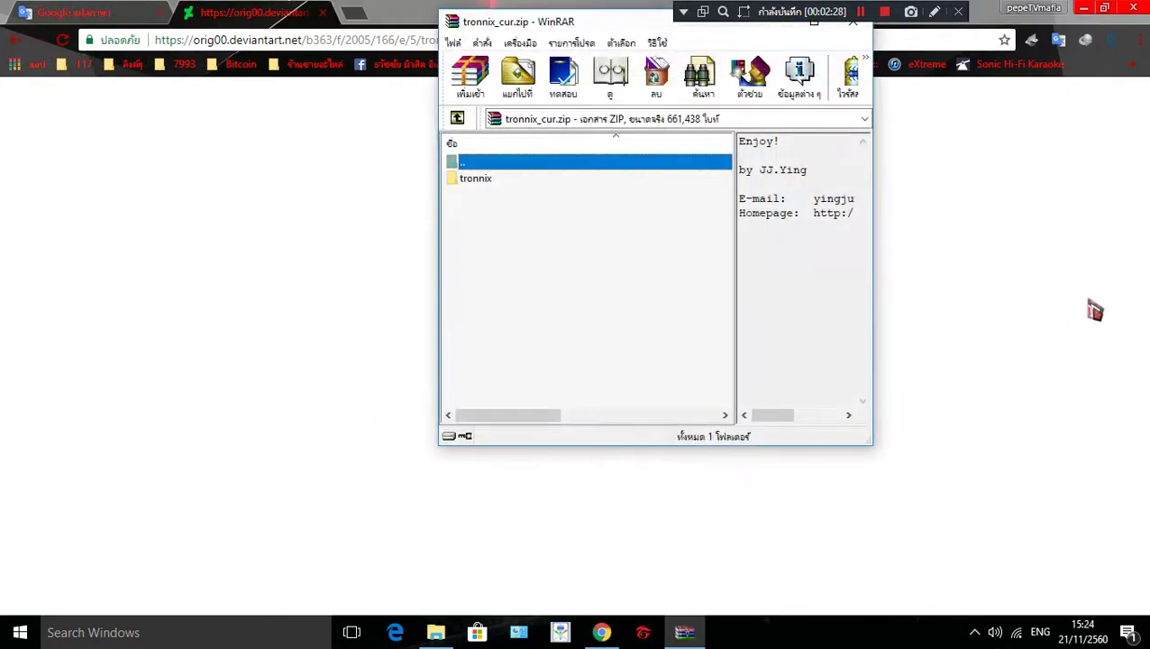
left_click(1084, 8)
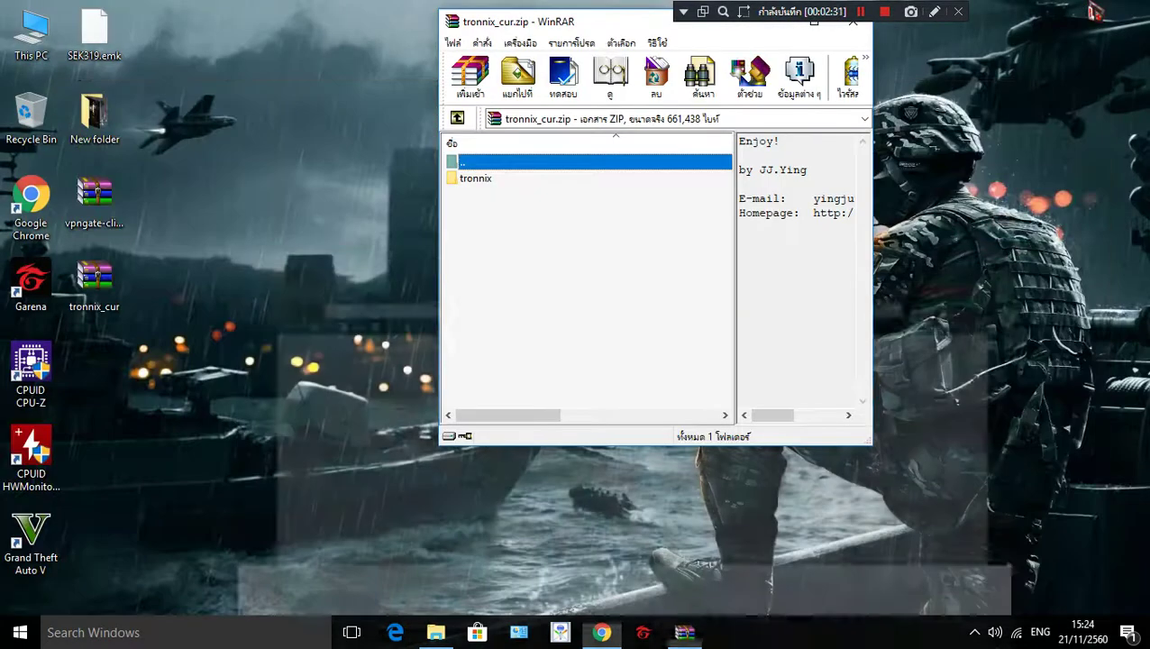
left_click(470, 179)
left_click_drag(436, 216, 160, 250)
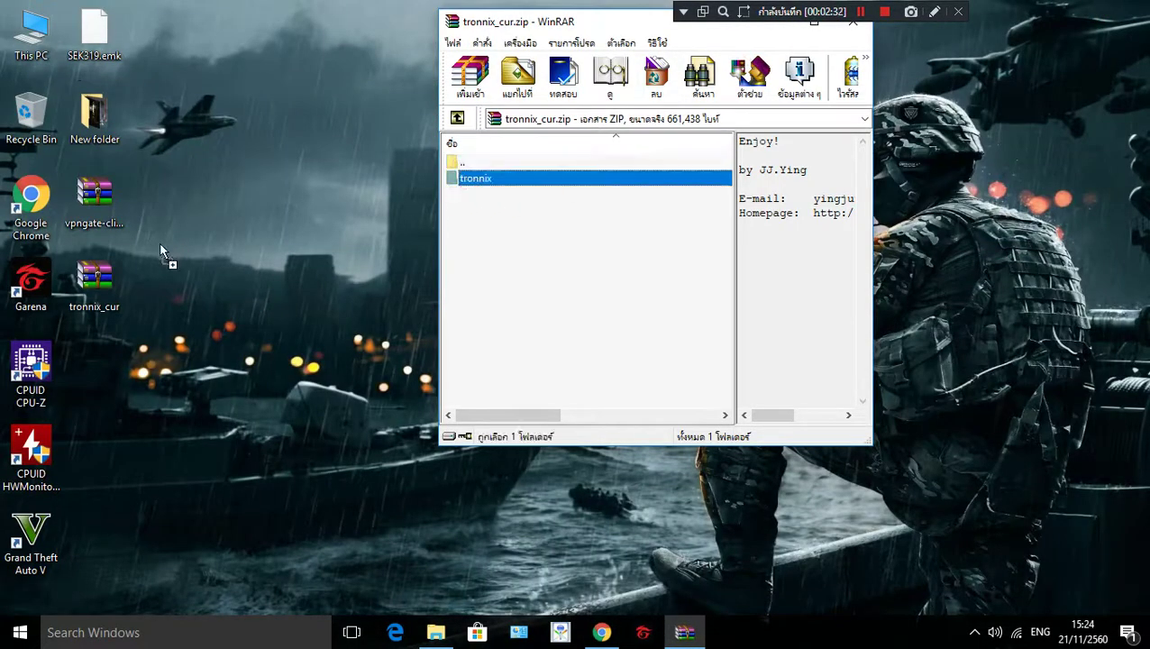
left_click_drag(135, 372, 137, 373)
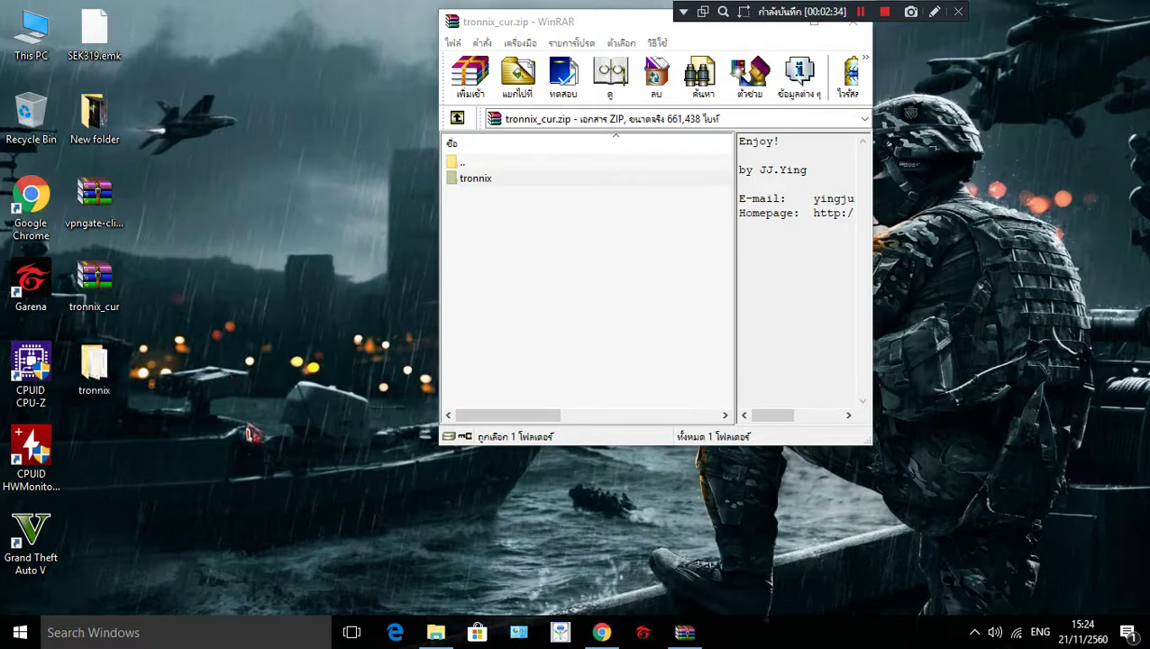
left_click(852, 22)
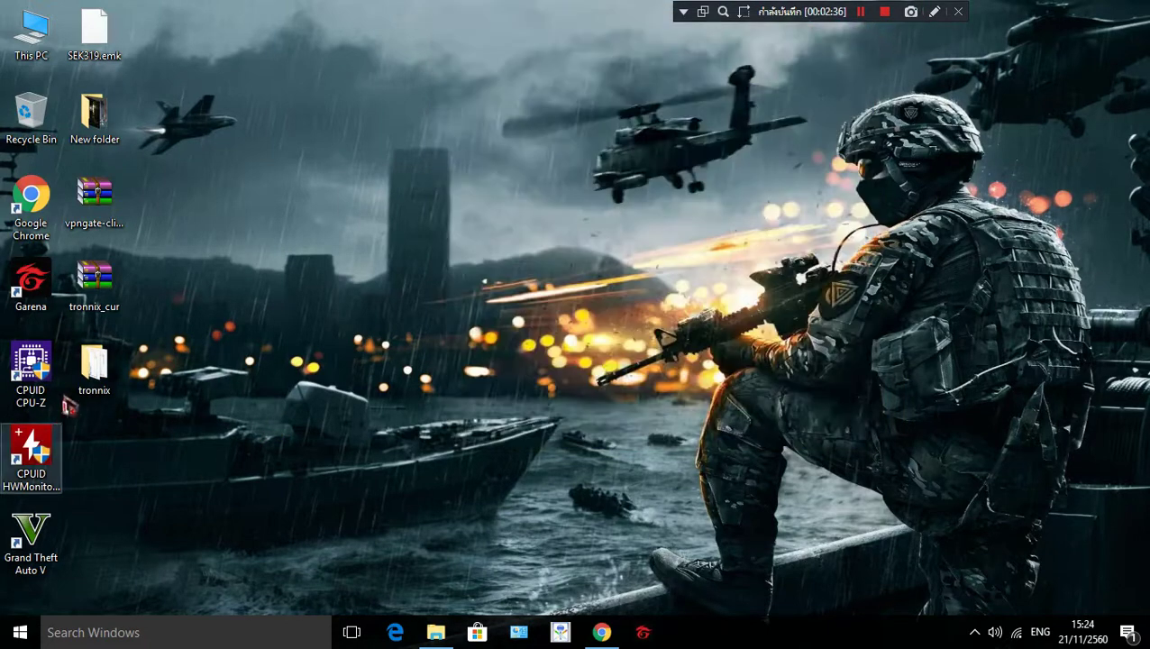
Move the tronnix folder to an empty area of the desktop and open it to look over its cursor files.
left_click_drag(101, 390, 412, 216)
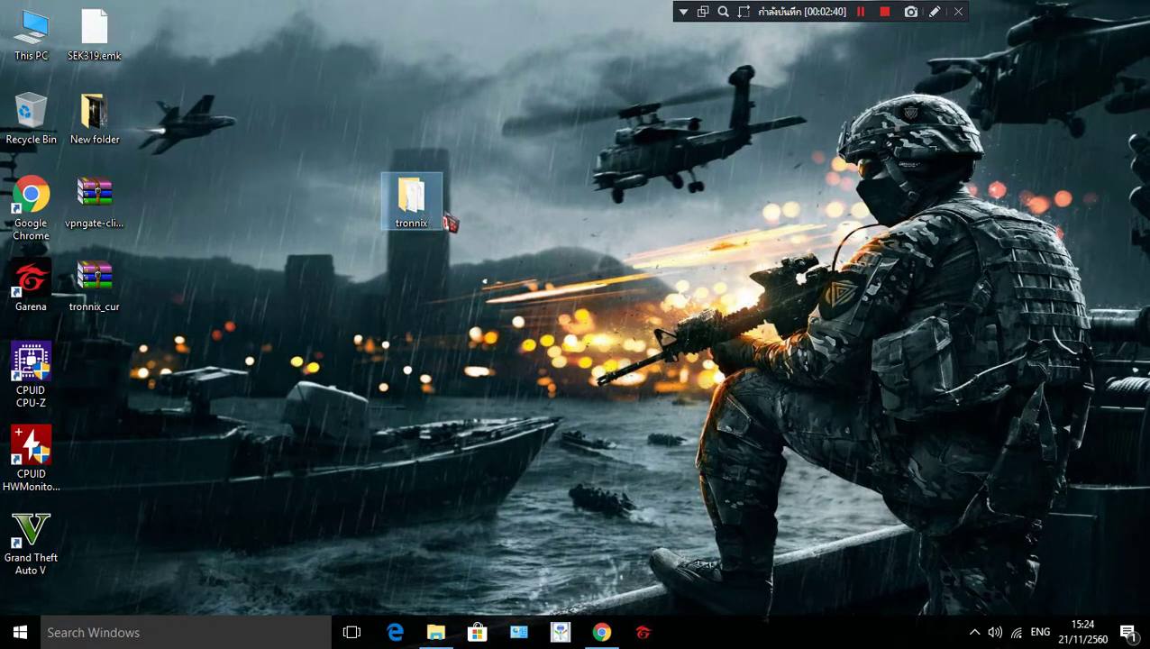
double_click(437, 209)
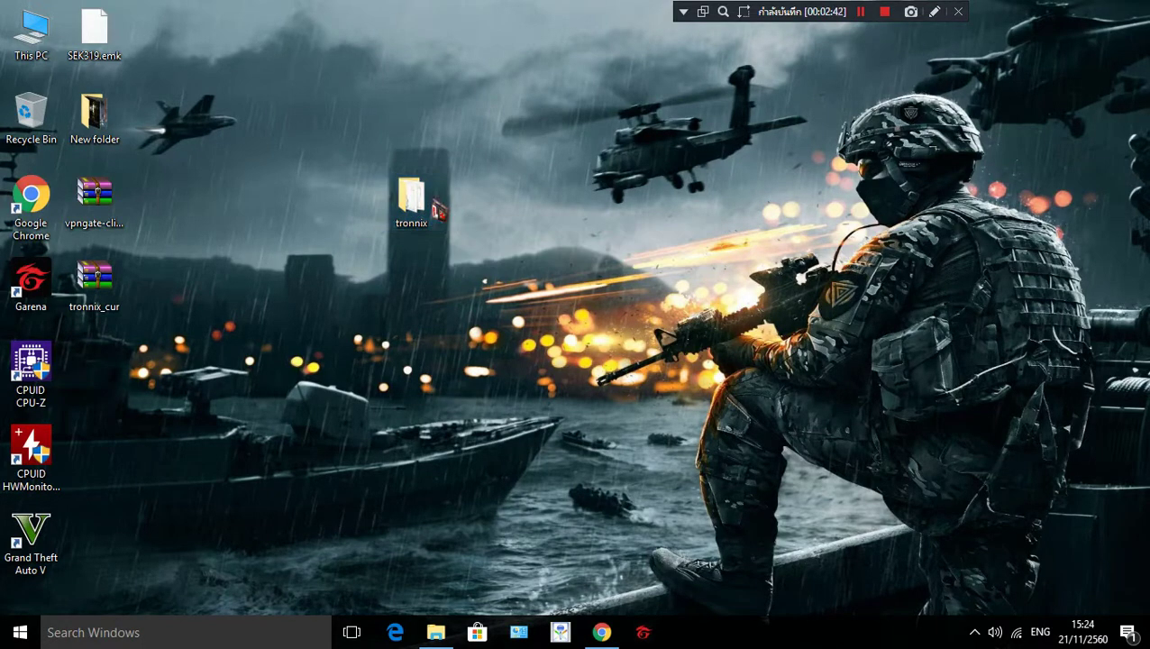
left_click(706, 123)
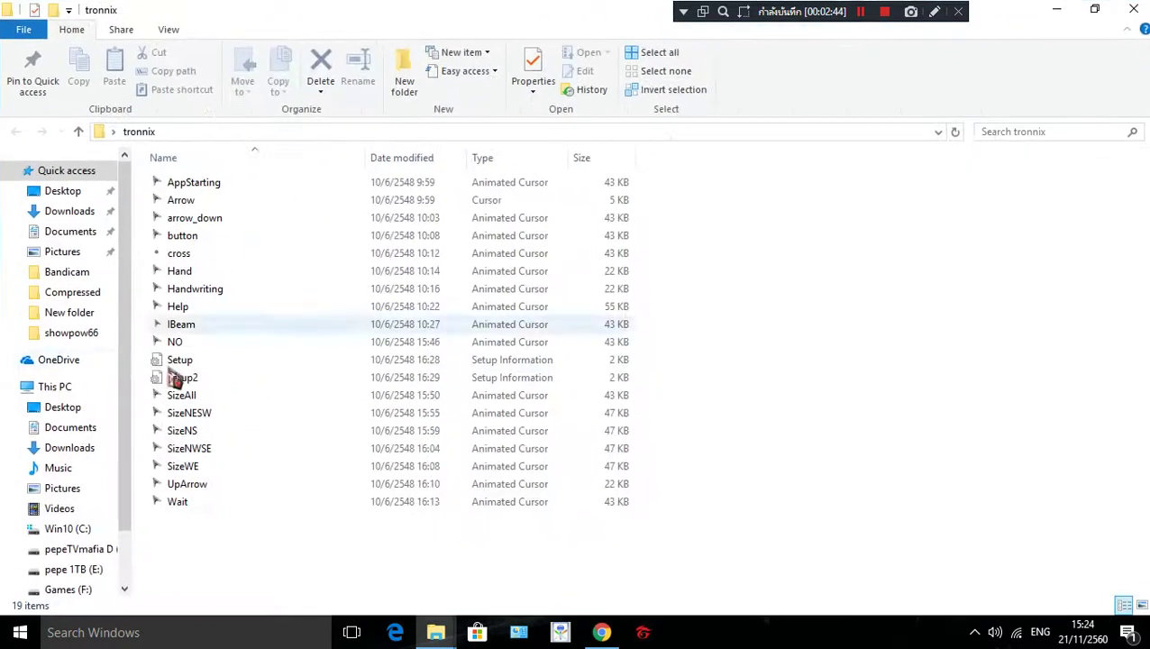
left_click(1142, 606)
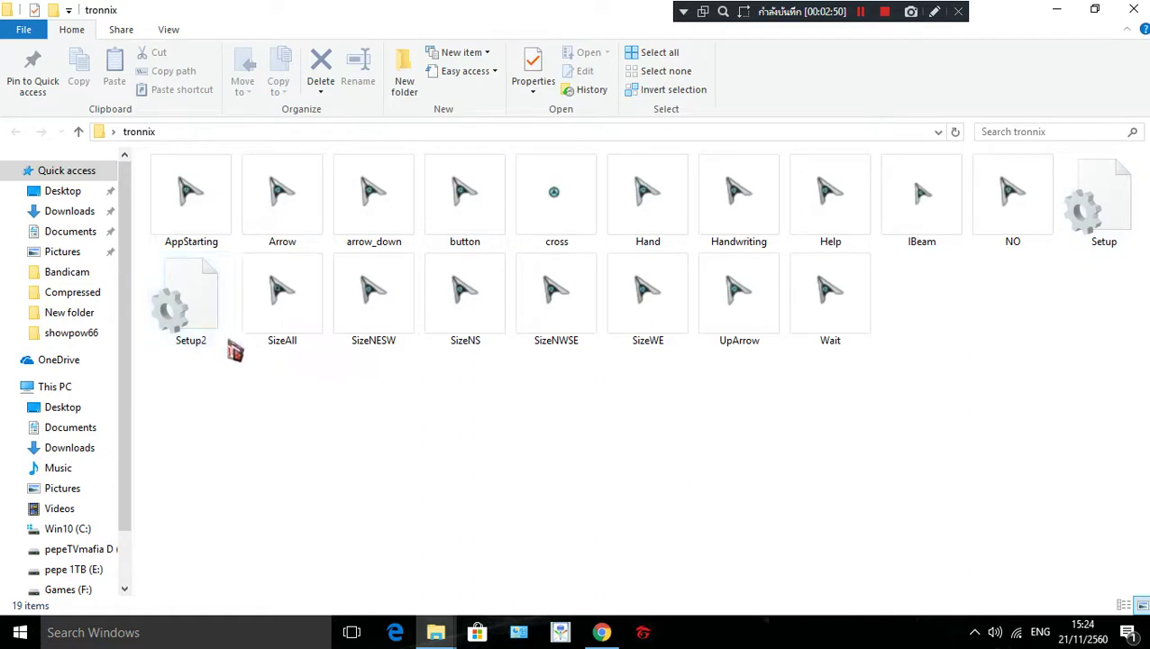
left_click(1125, 605)
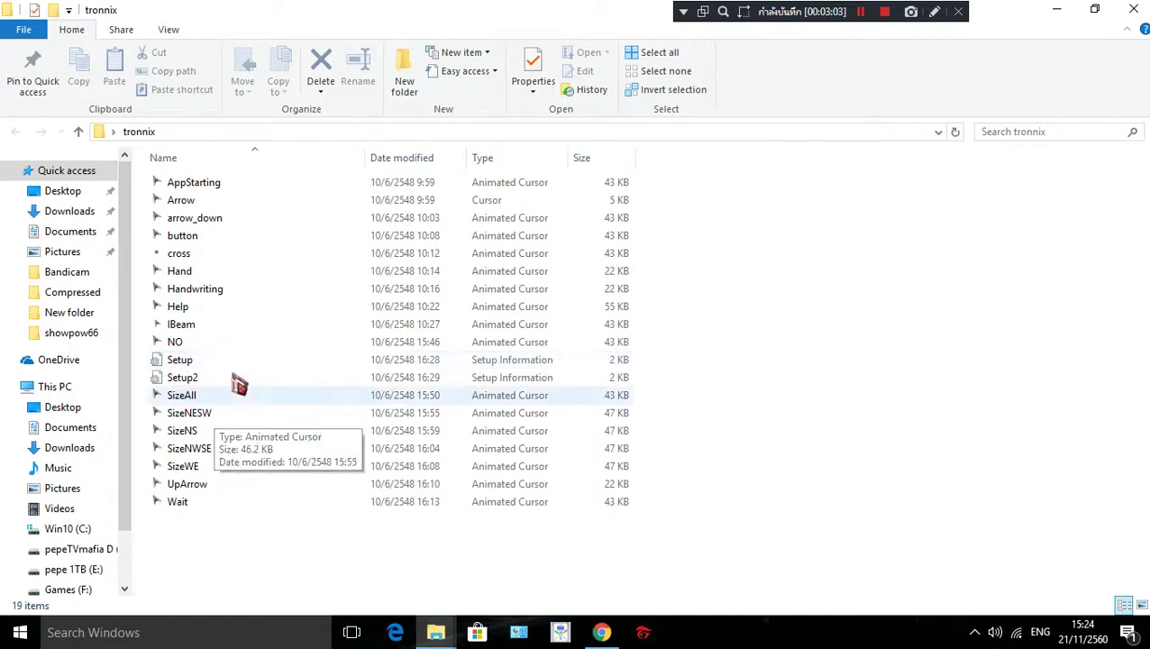
Open the Setup information file in Notepad, examine its contents in an enlarged window, and close it.
double_click(185, 360)
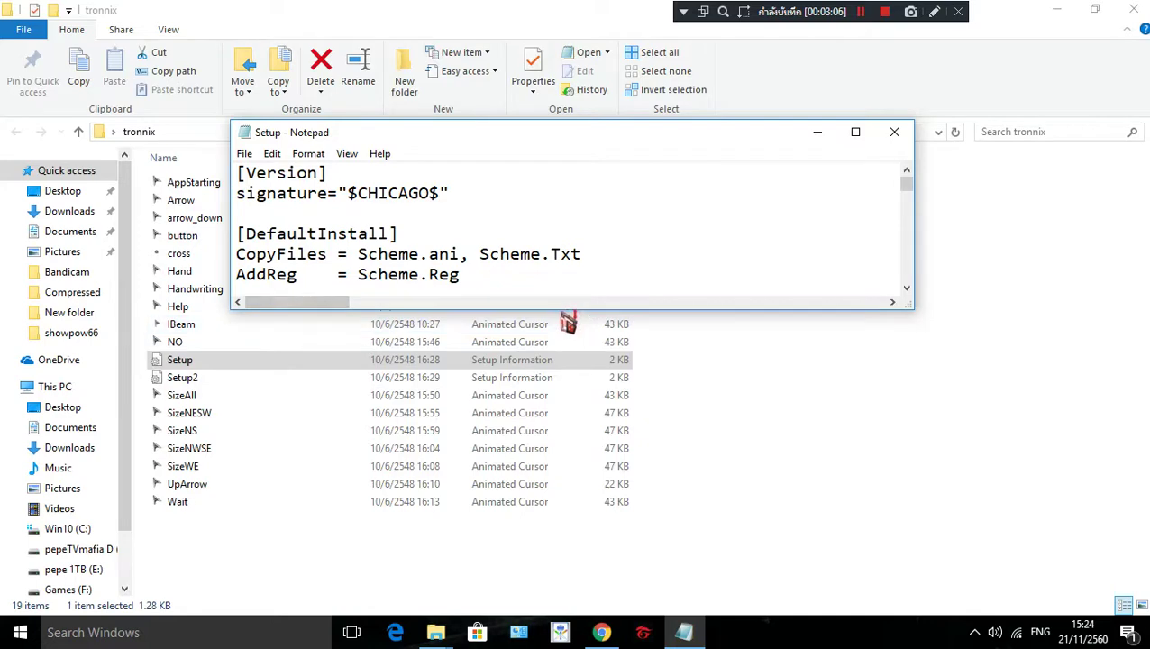
left_click_drag(568, 322, 602, 483)
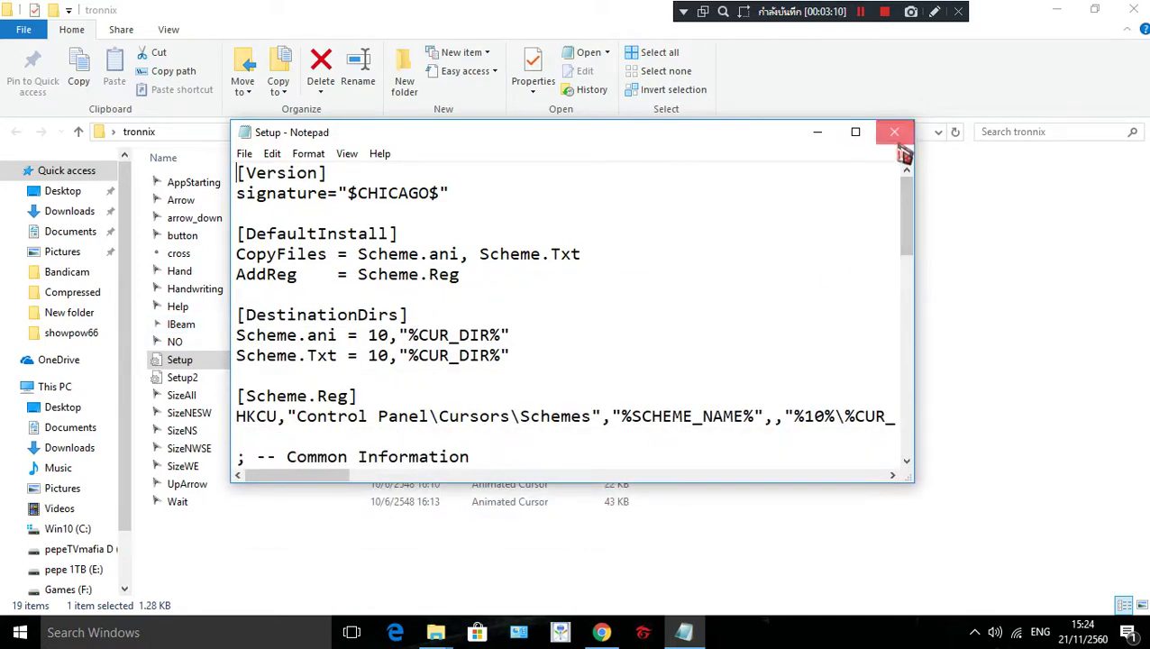
left_click(895, 133)
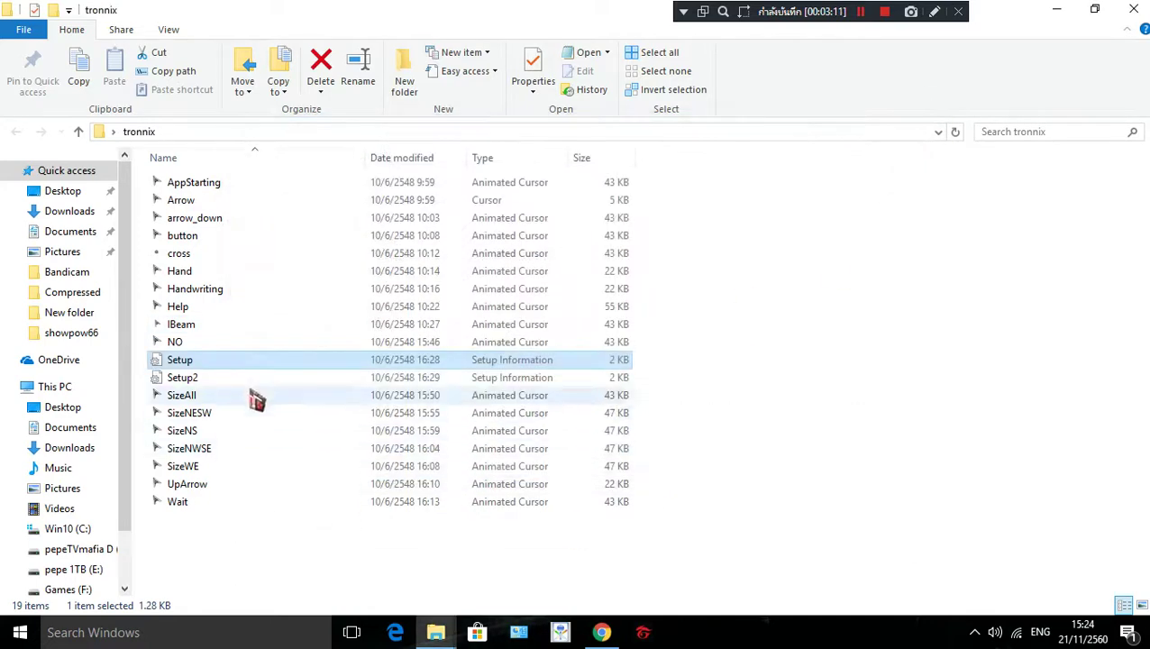
Install the Tronnix cursor scheme from the Setup information file and allow it to make changes to the device.
right_click(179, 363)
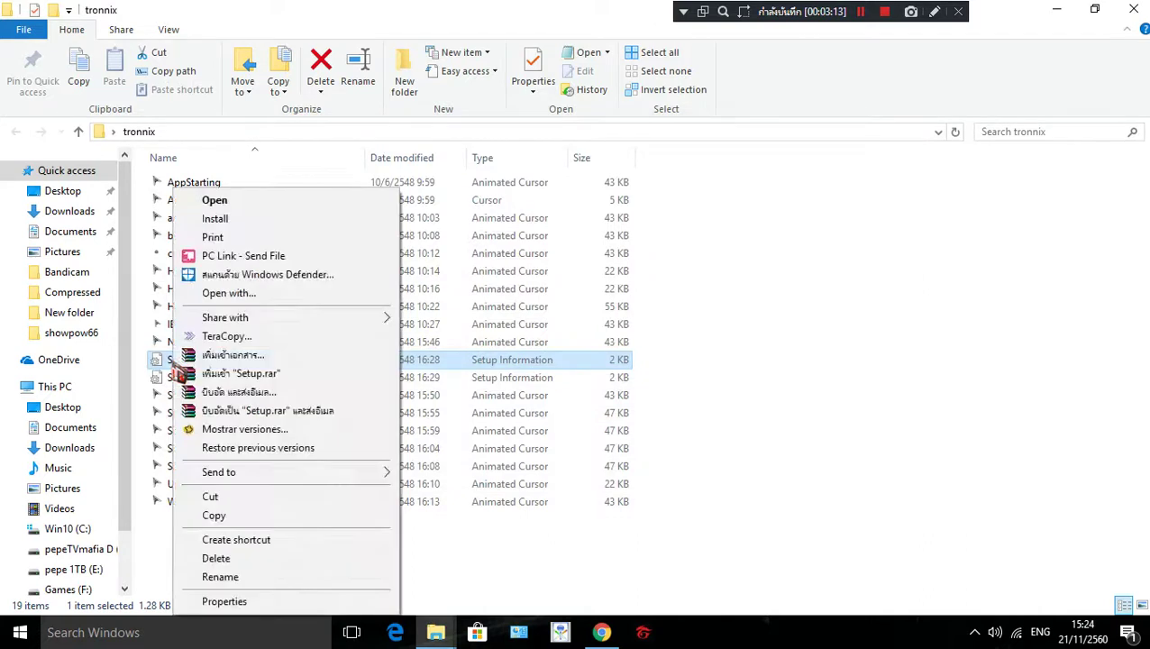
left_click(242, 228)
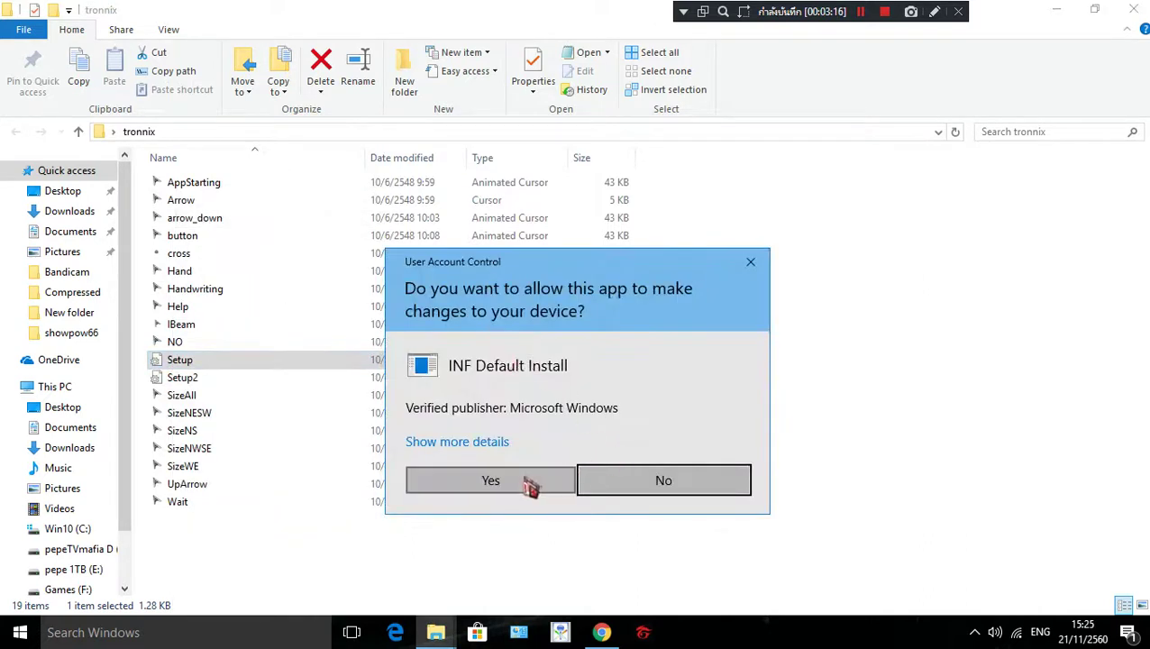
left_click(528, 485)
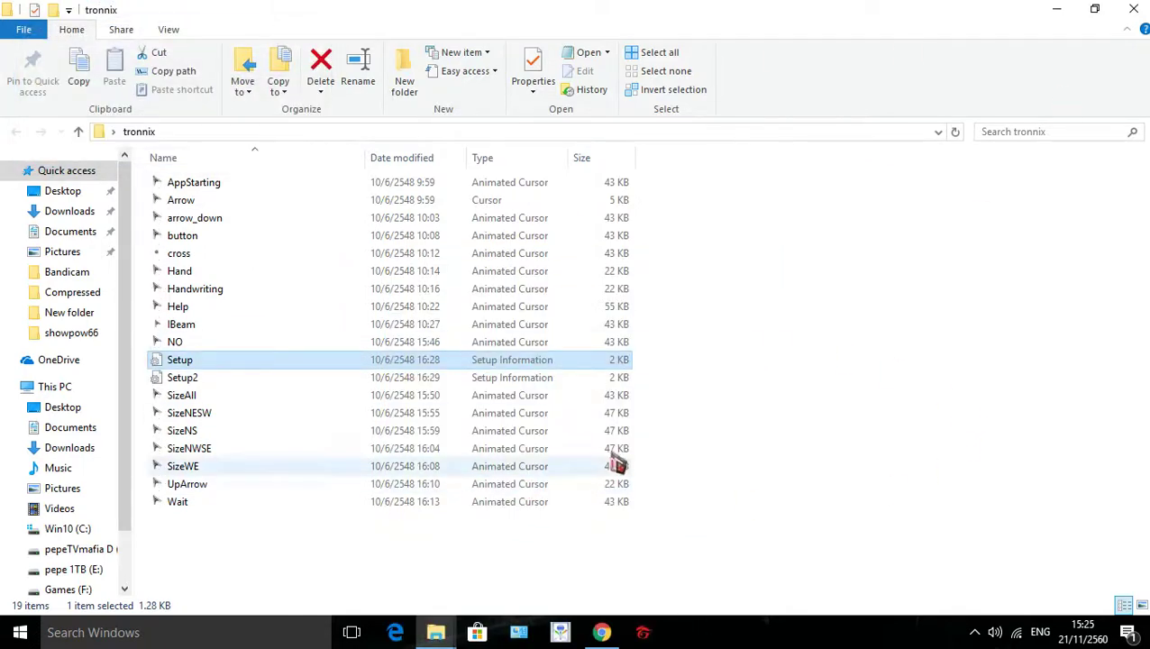
Minimize the tronnix folder window to reveal the desktop.
left_click(1057, 10)
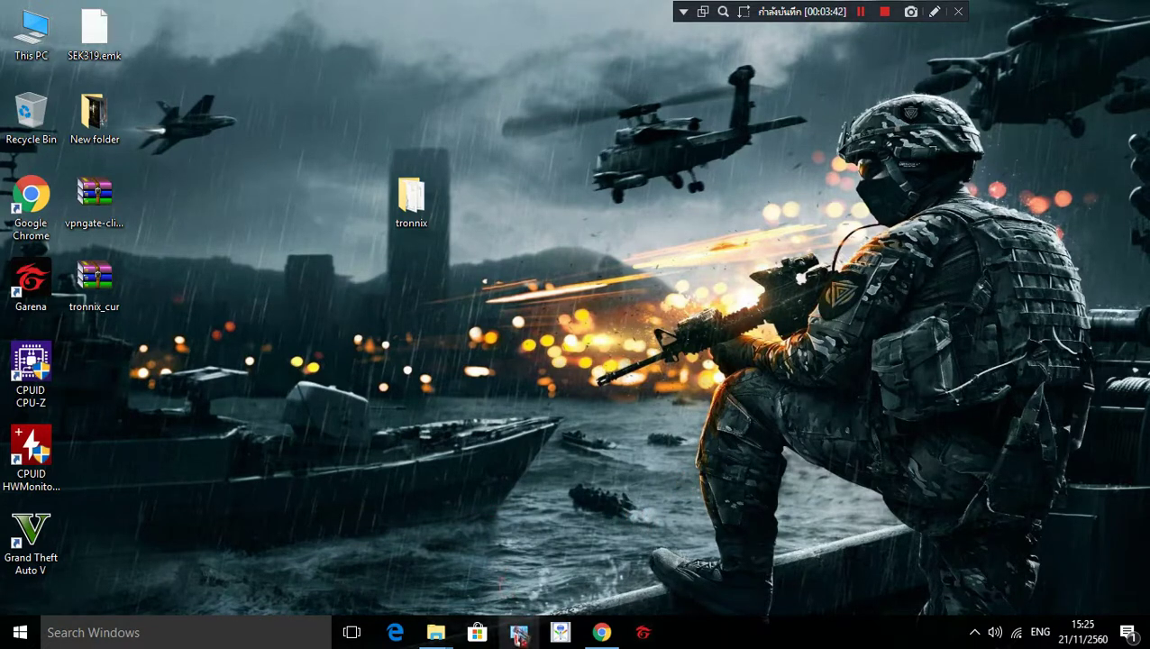
left_click(22, 638)
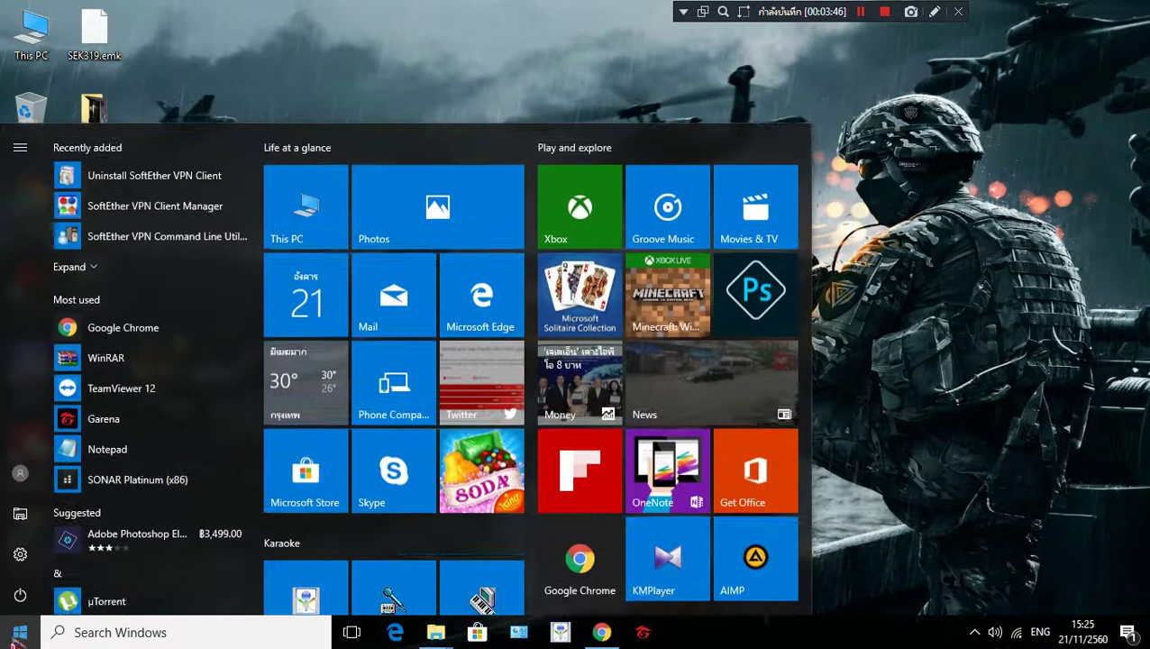
right_click(20, 635)
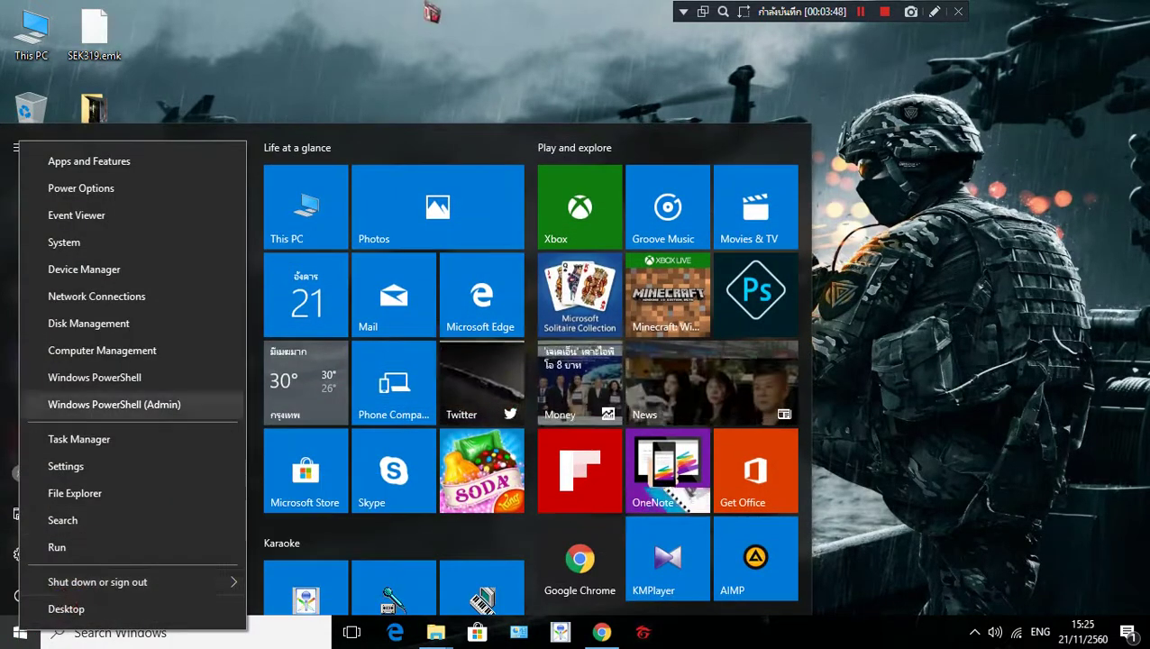
left_click(465, 302)
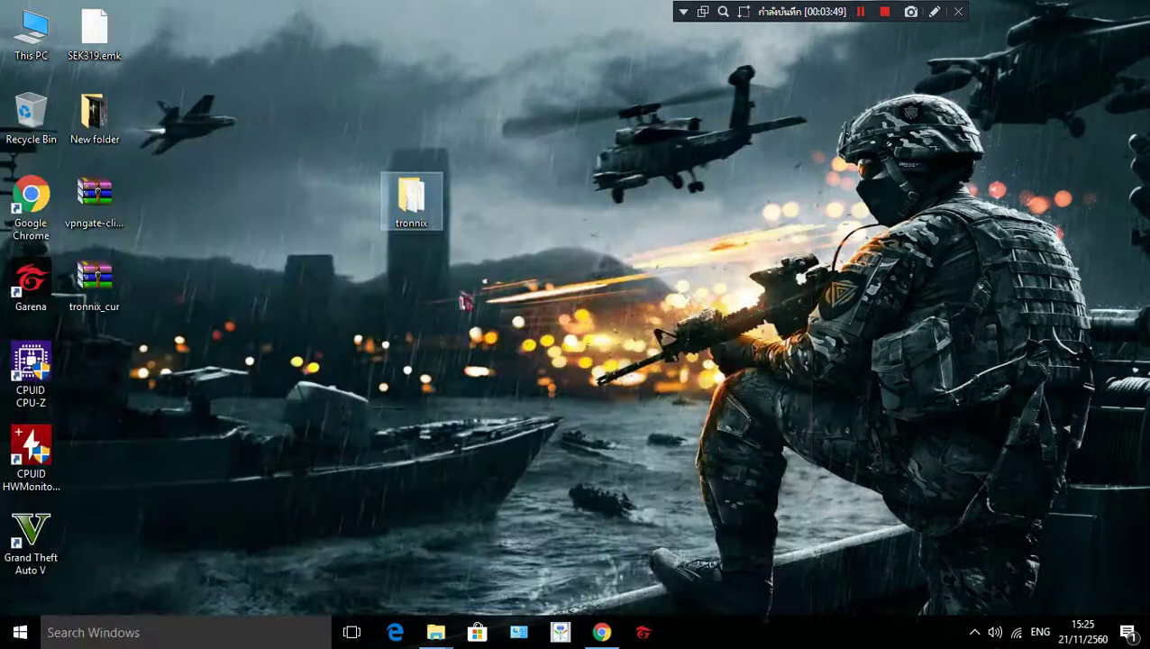
left_click(228, 642)
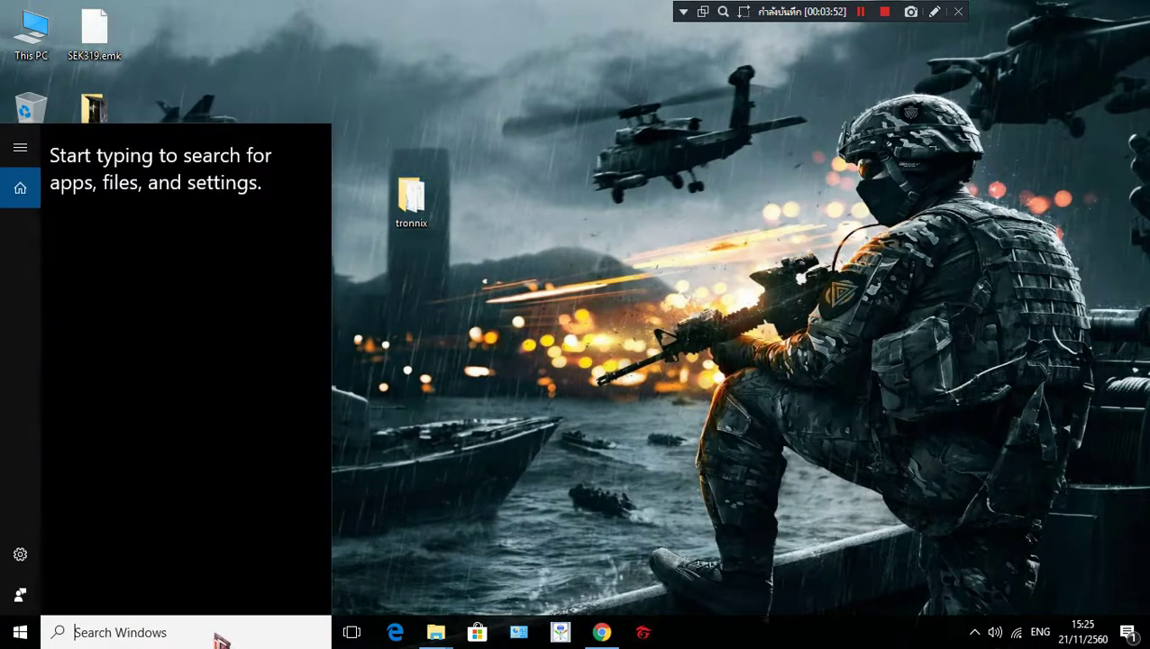
Open the Mouse properties from Control Panel and show the pointer scheme settings.
left_click(520, 636)
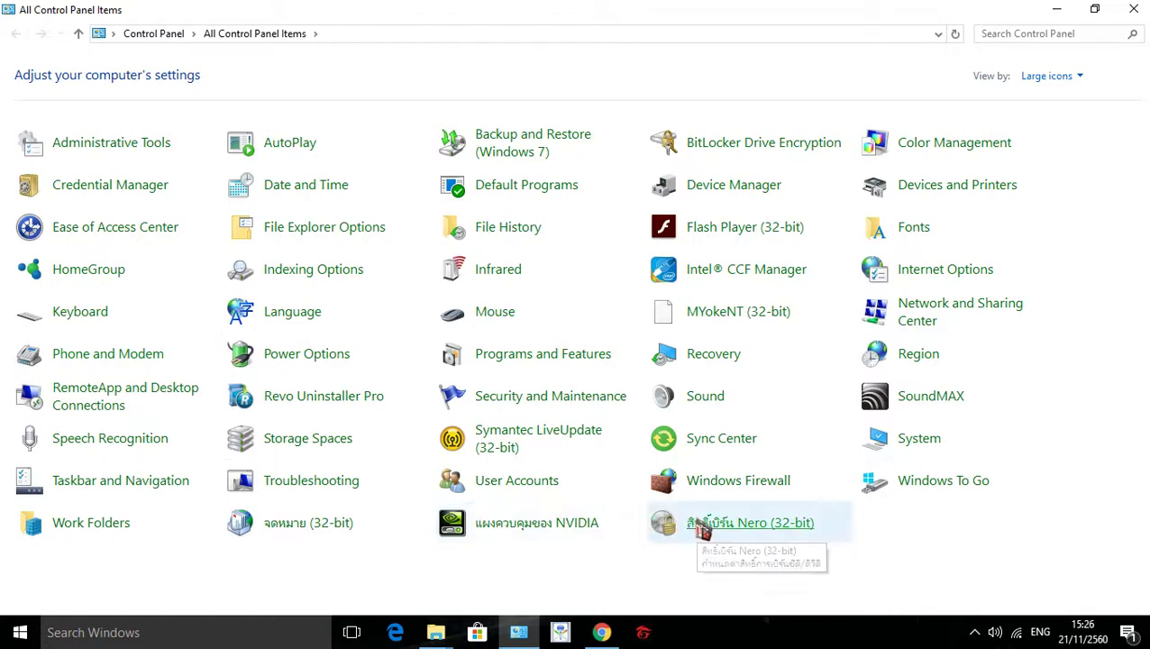
left_click(491, 316)
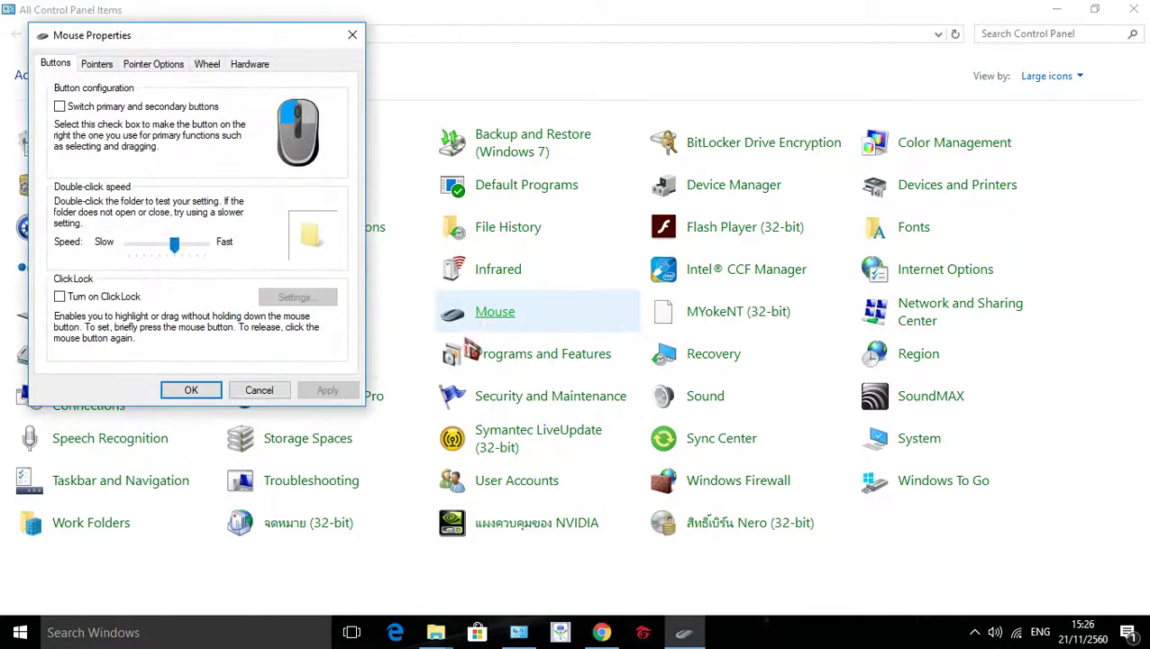
left_click(97, 64)
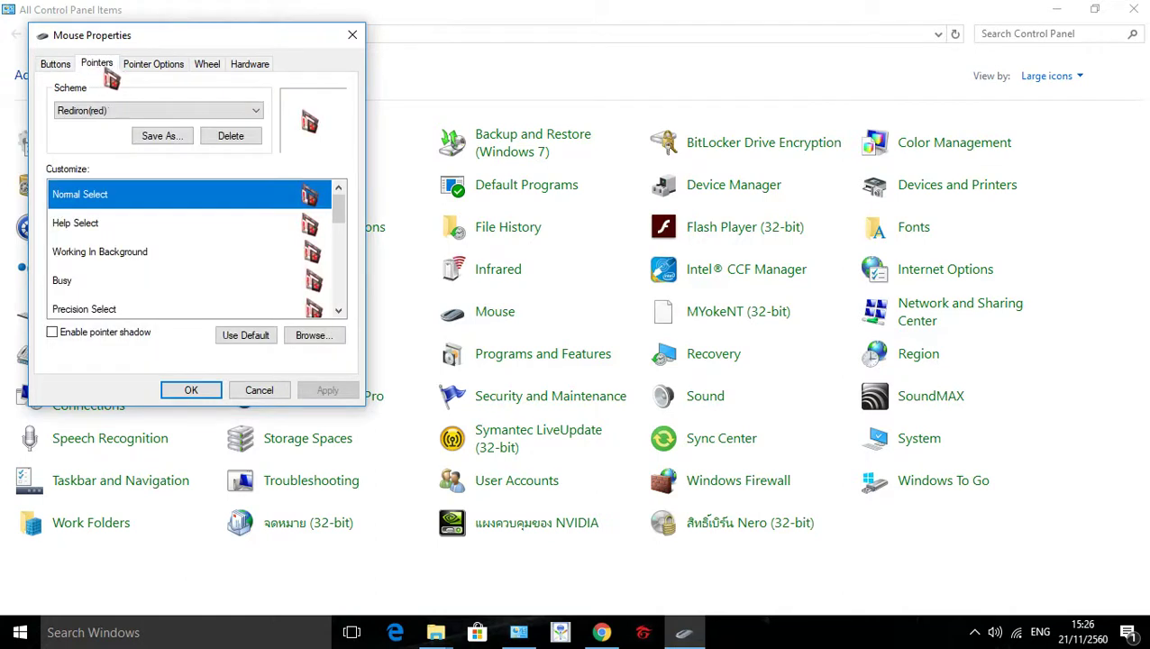
Apply the tronnix pointer scheme, agree to replace the original scheme, and close Mouse Properties, minimizing Control Panel.
left_click(108, 110)
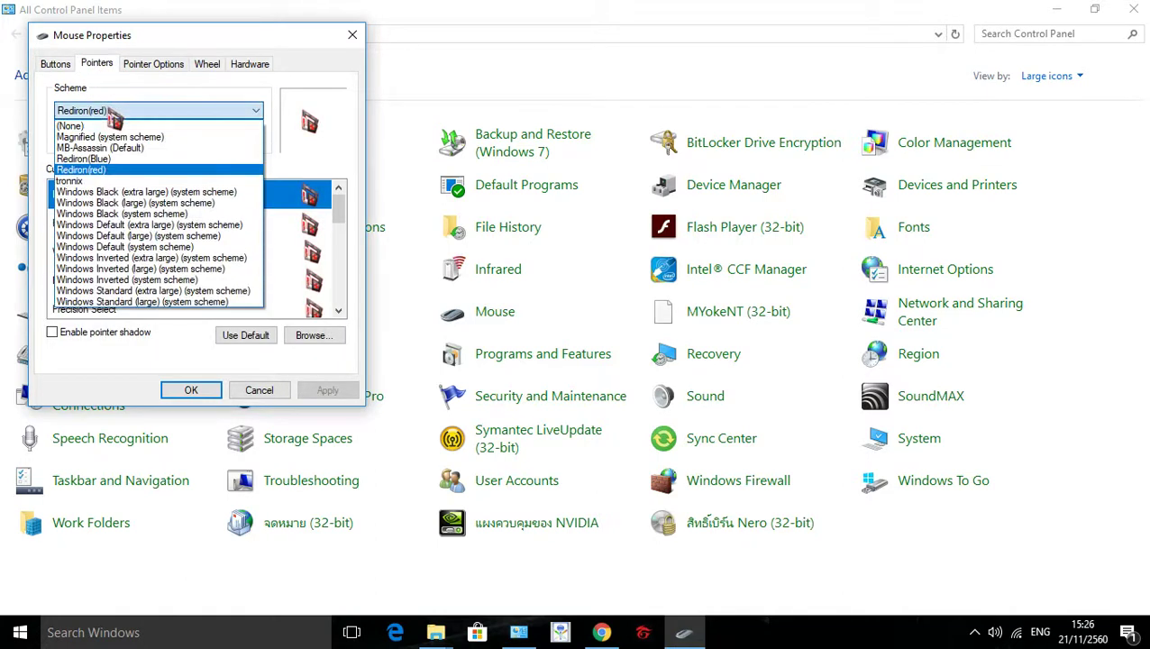
left_click(70, 181)
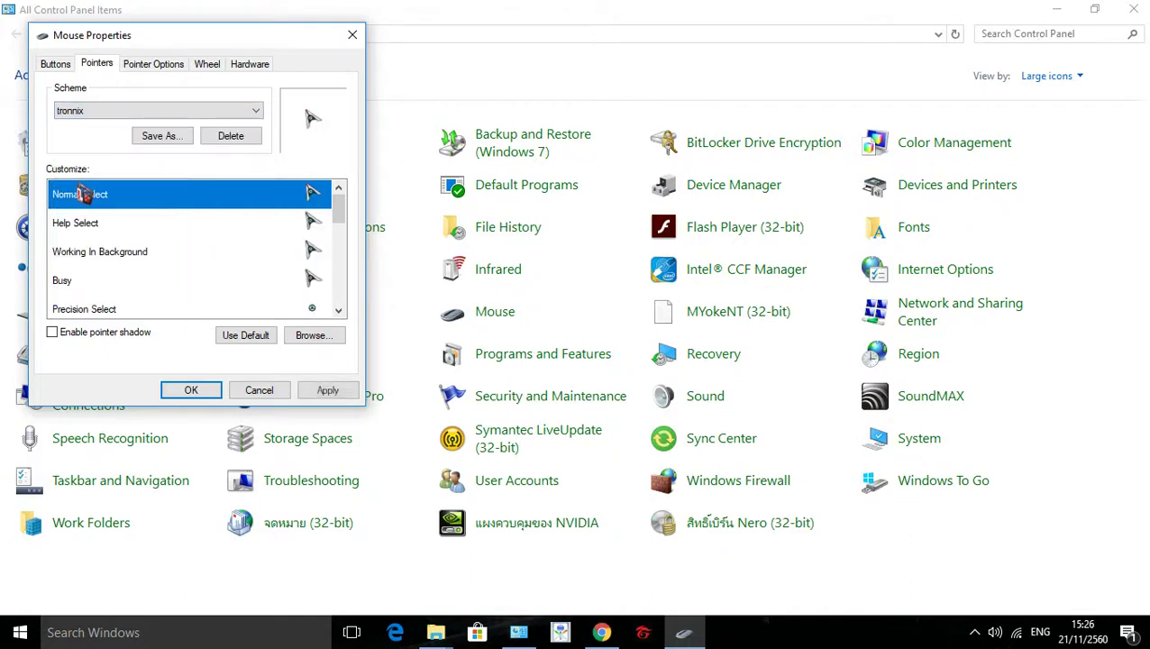
mouse_move(341, 220)
left_mouse_down()
mouse_move(338, 302)
mouse_move(353, 202)
left_mouse_up()
left_click(327, 393)
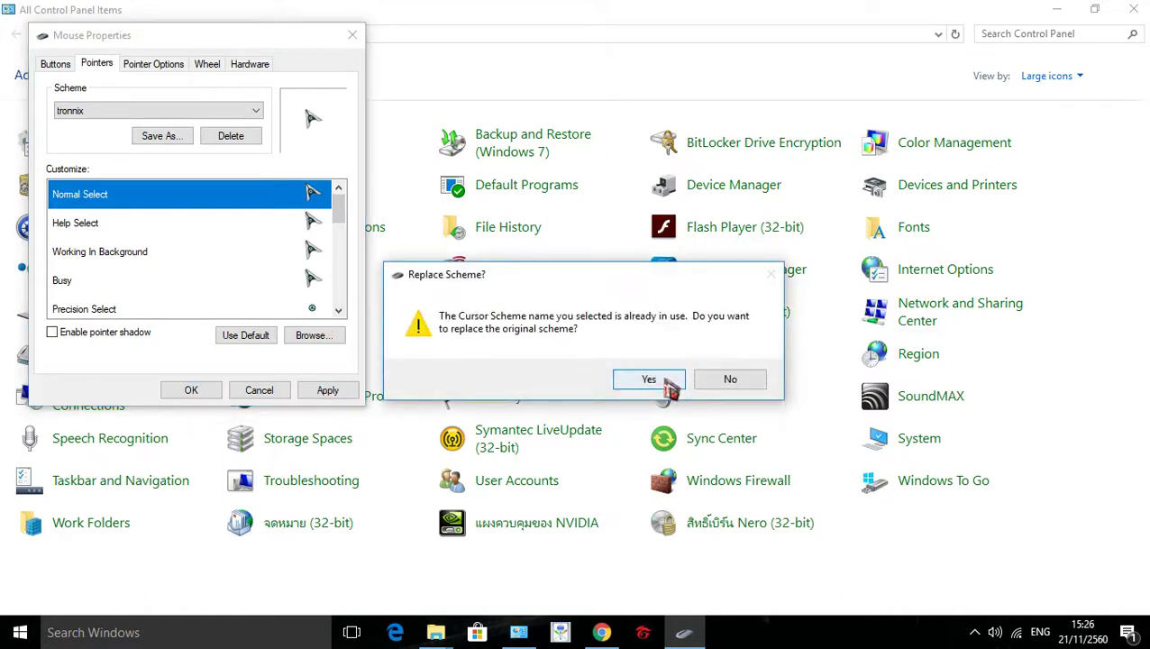
left_click(669, 382)
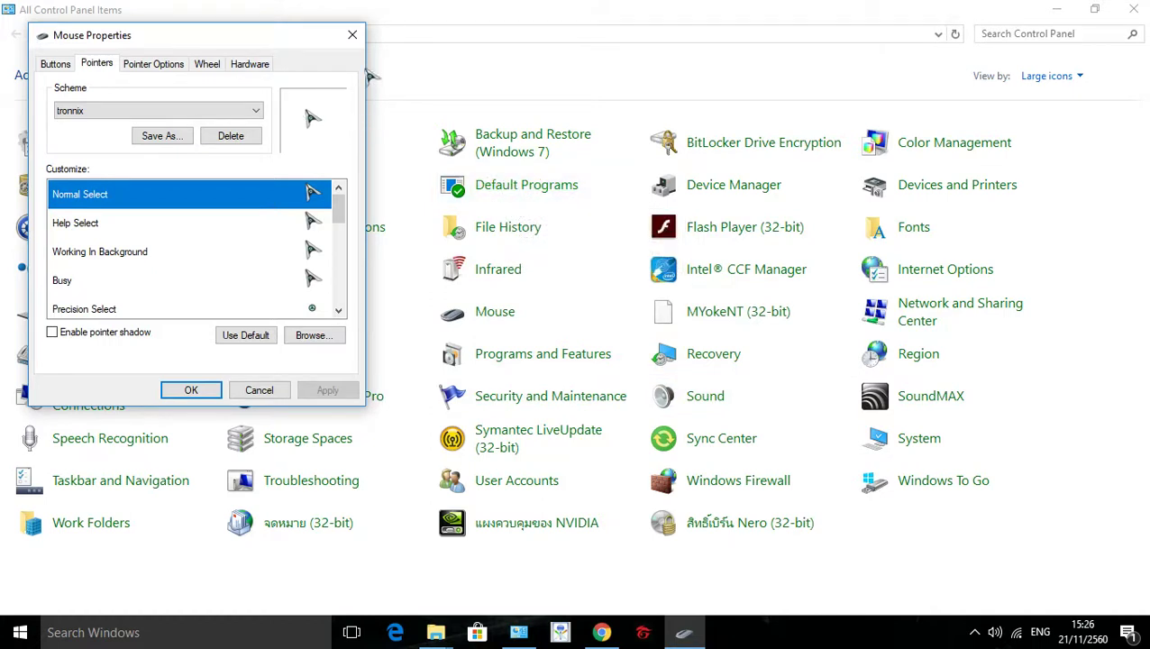
left_click(189, 391)
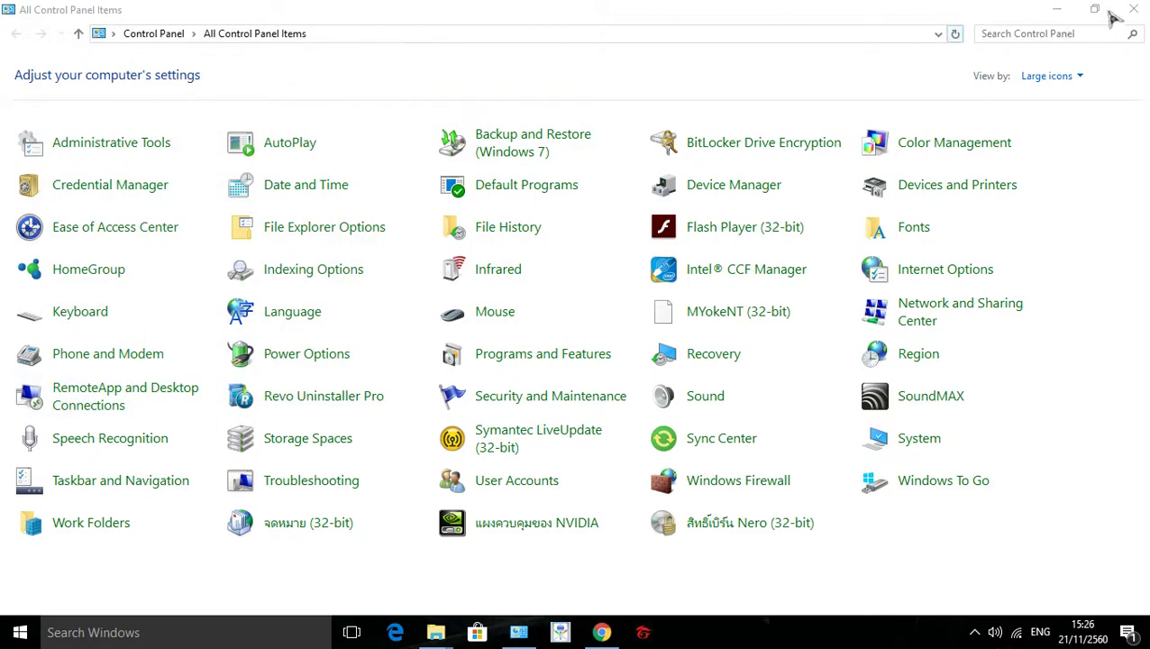
left_click(1058, 10)
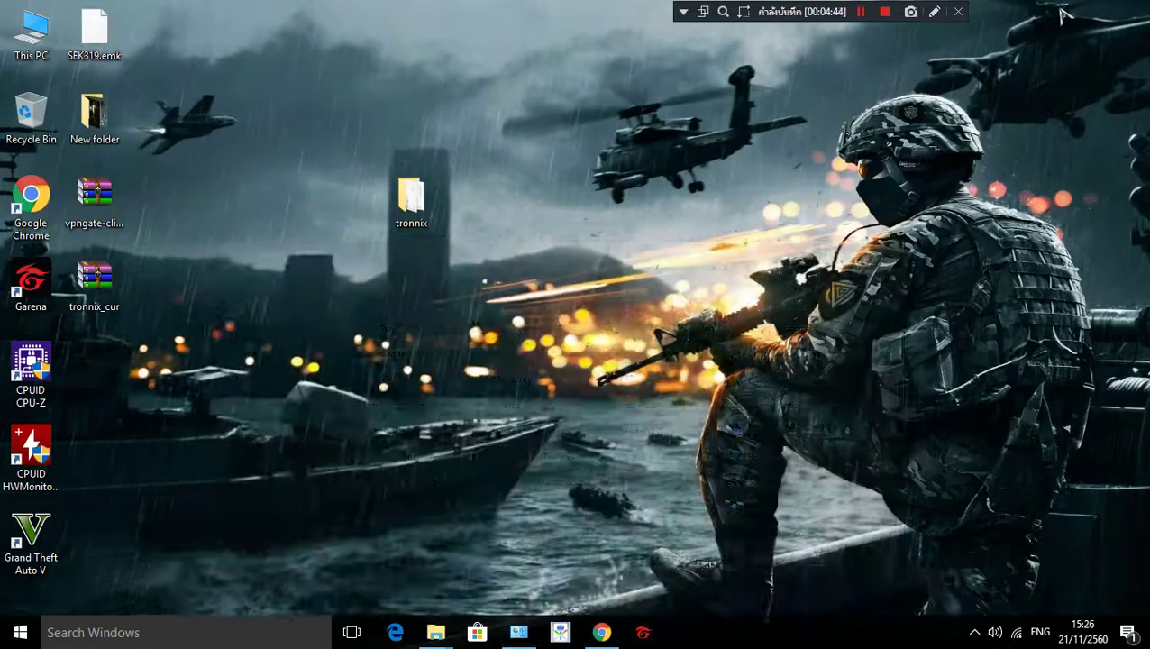
Switch to Chrome, open a new blank tab, and return the DeviantArt tab to the Tronnix_Cursors page.
left_click(602, 633)
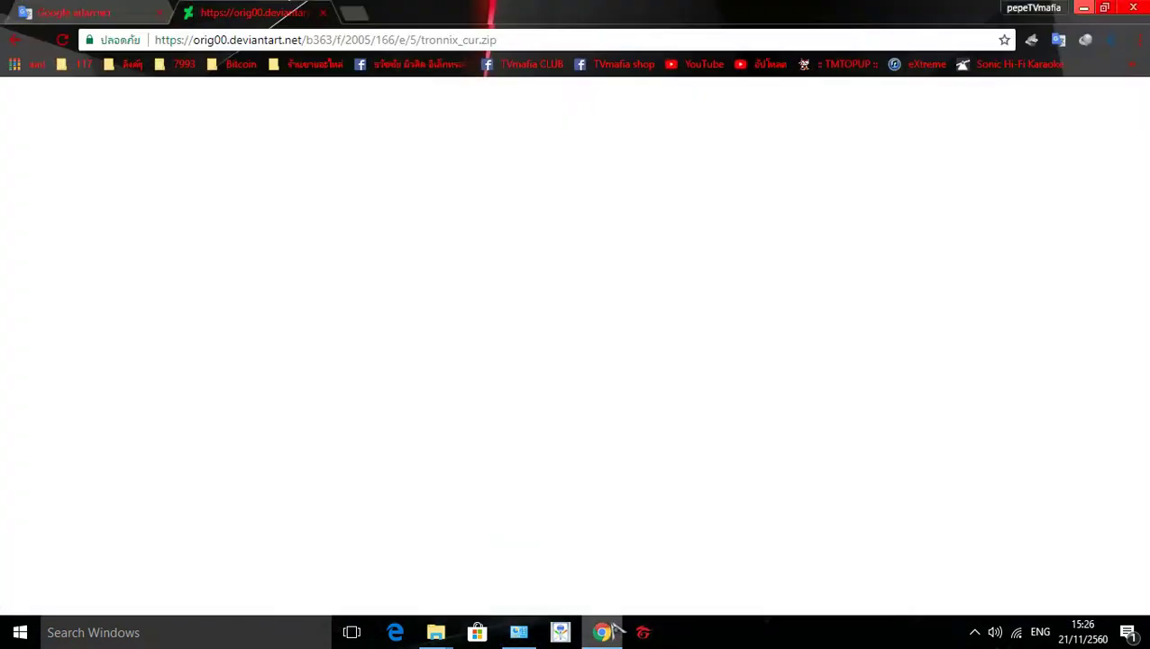
left_click(377, 41)
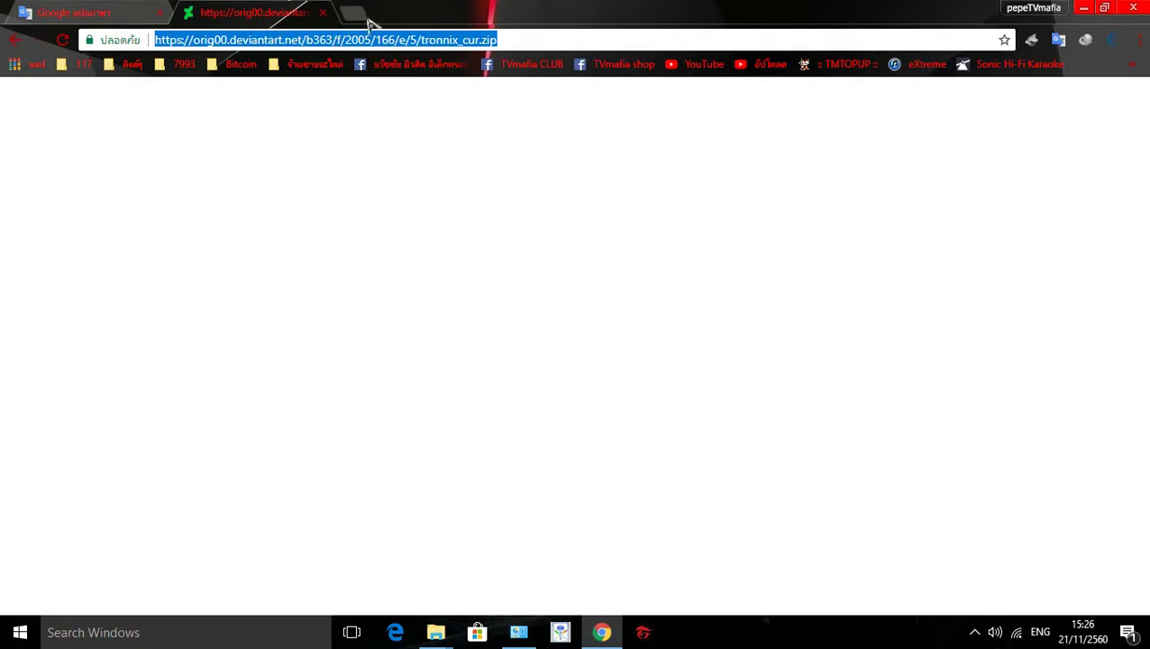
left_click(358, 18)
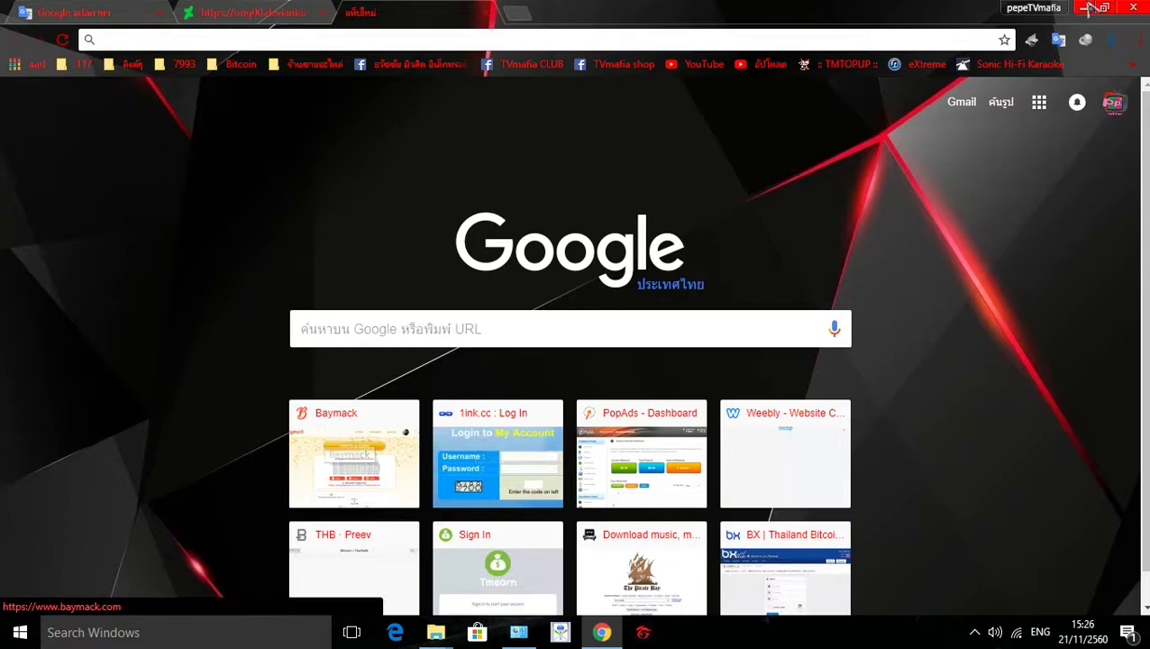
left_click(298, 10)
key("Return")
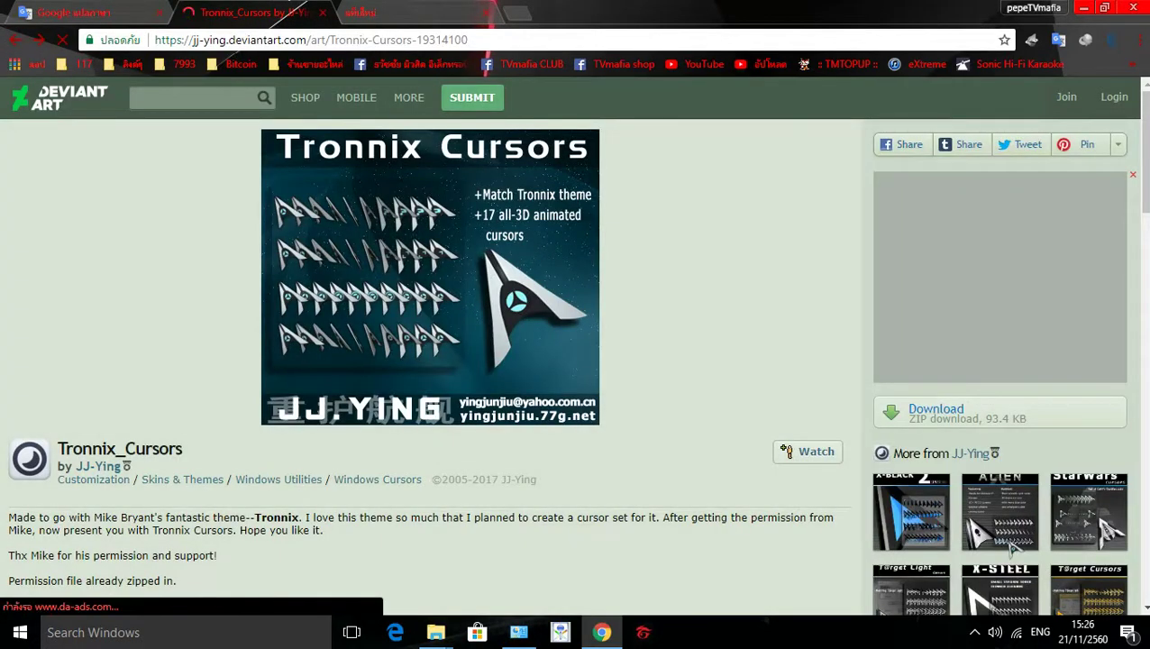
Look through the Tronnix_Cursors page, including the comments and the related cursor sets from the artist, collections and DeviantArt.
scroll(1011, 545, "down", 3)
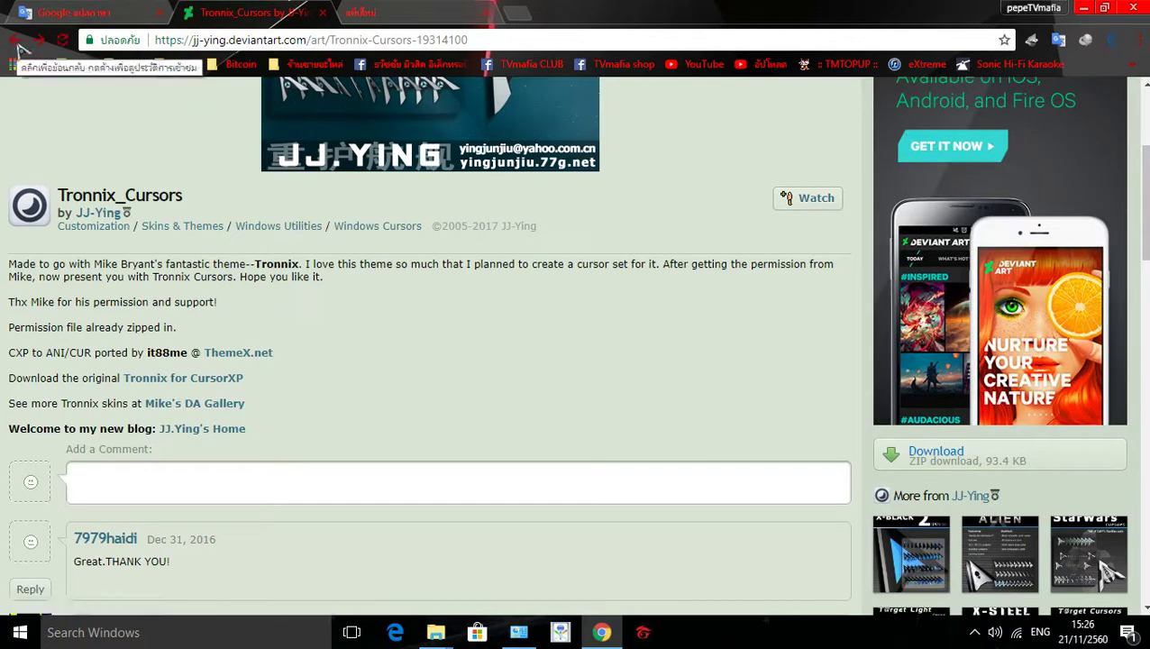
scroll(1026, 423, "down", 2)
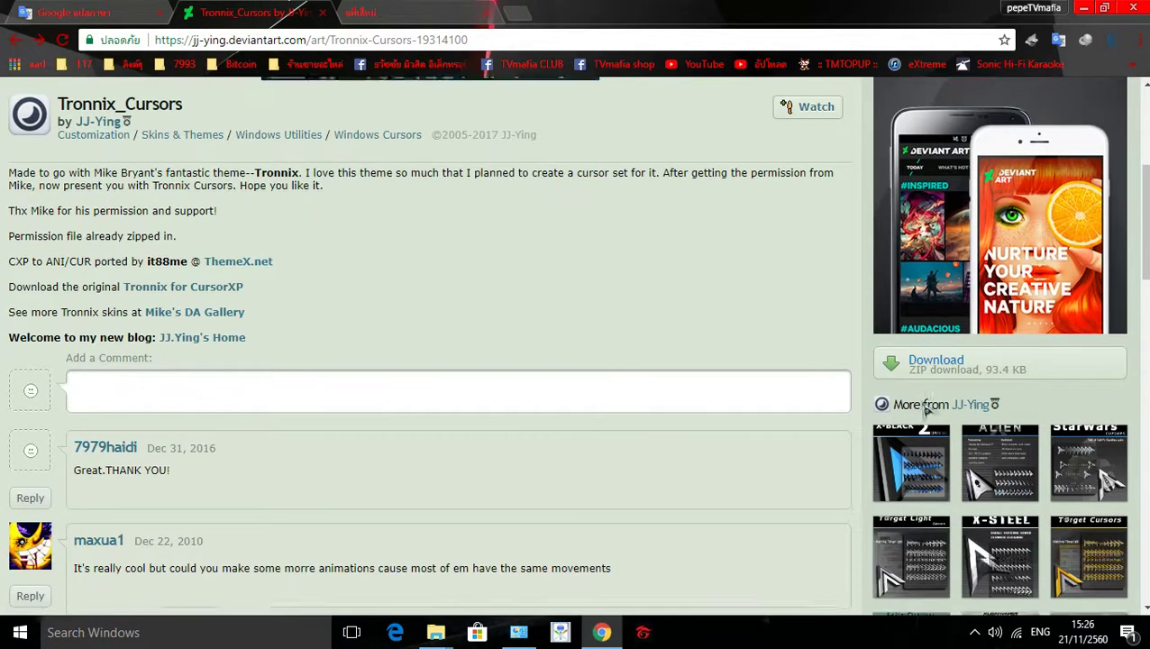
scroll(1011, 445, "down", 2)
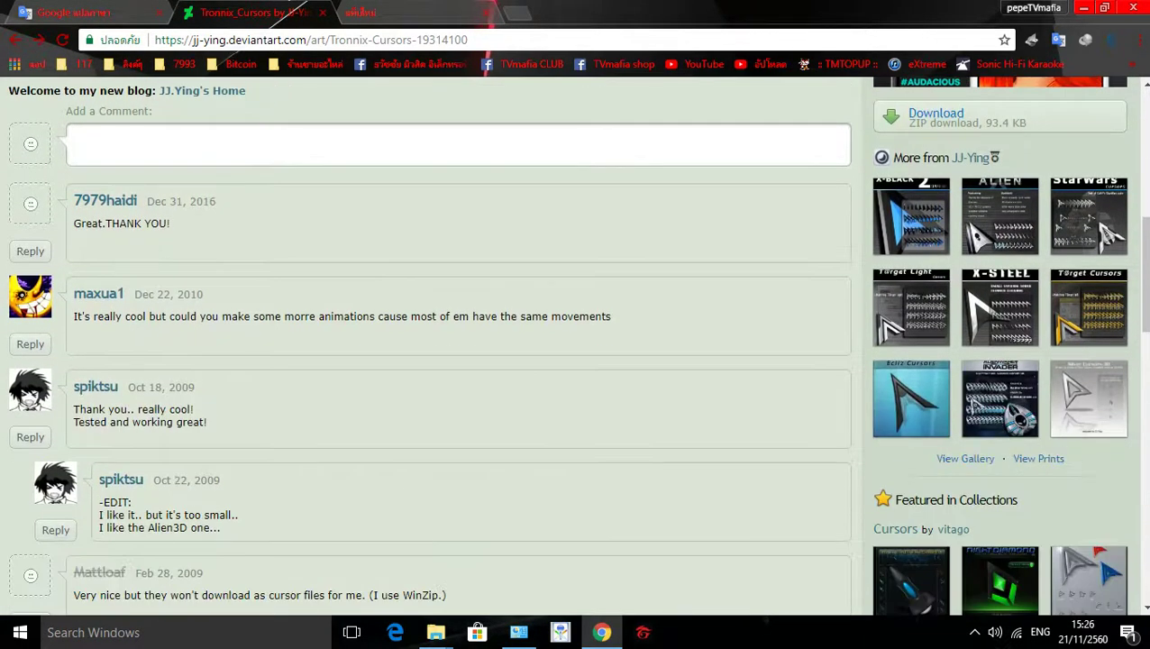
scroll(939, 358, "down", 1)
scroll(1101, 303, "down", 4)
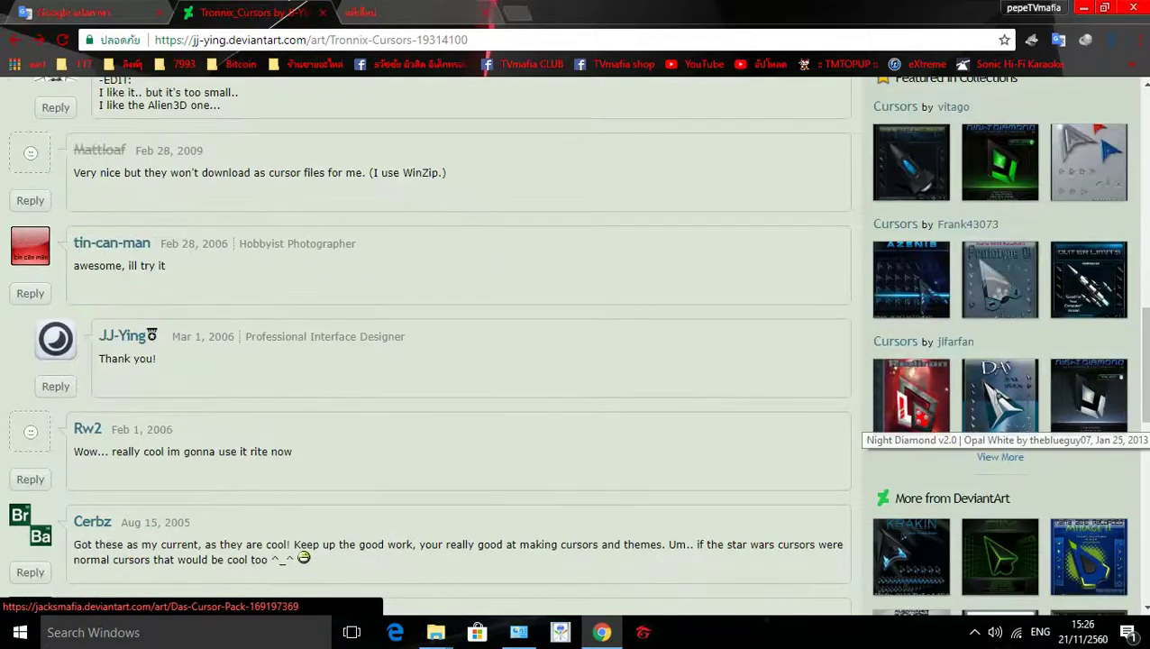
scroll(1073, 428, "down", 2)
scroll(1082, 460, "down", 2)
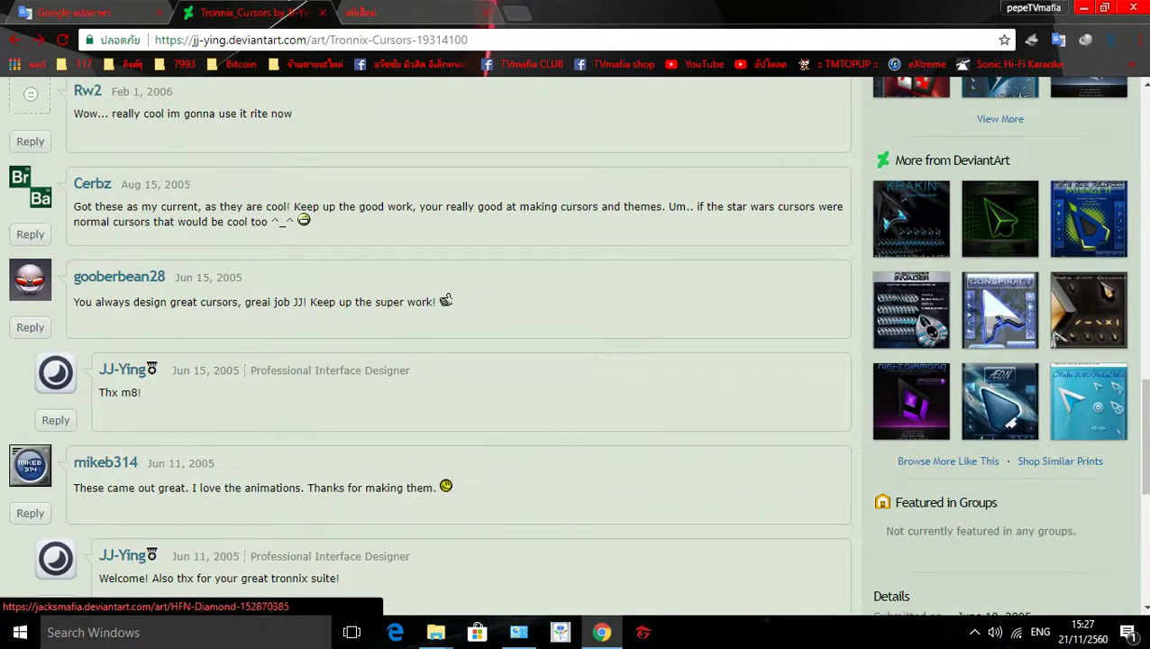
scroll(910, 401, "up", 1)
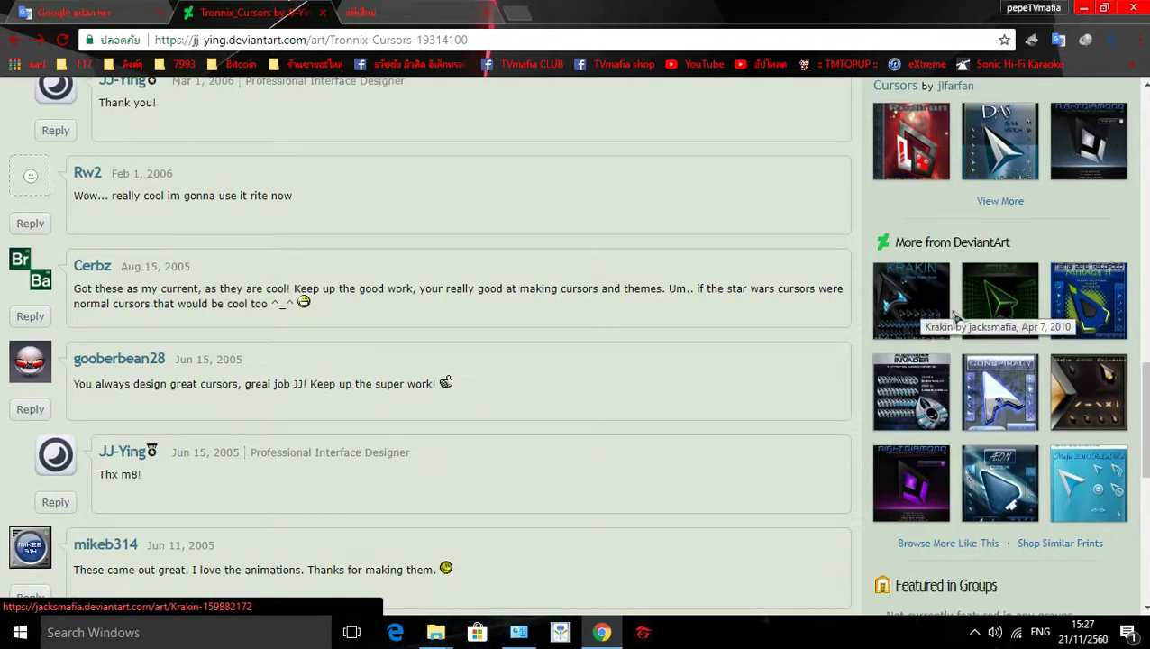
scroll(928, 311, "down", 3)
scroll(1034, 352, "up", 6)
scroll(1090, 387, "up", 1)
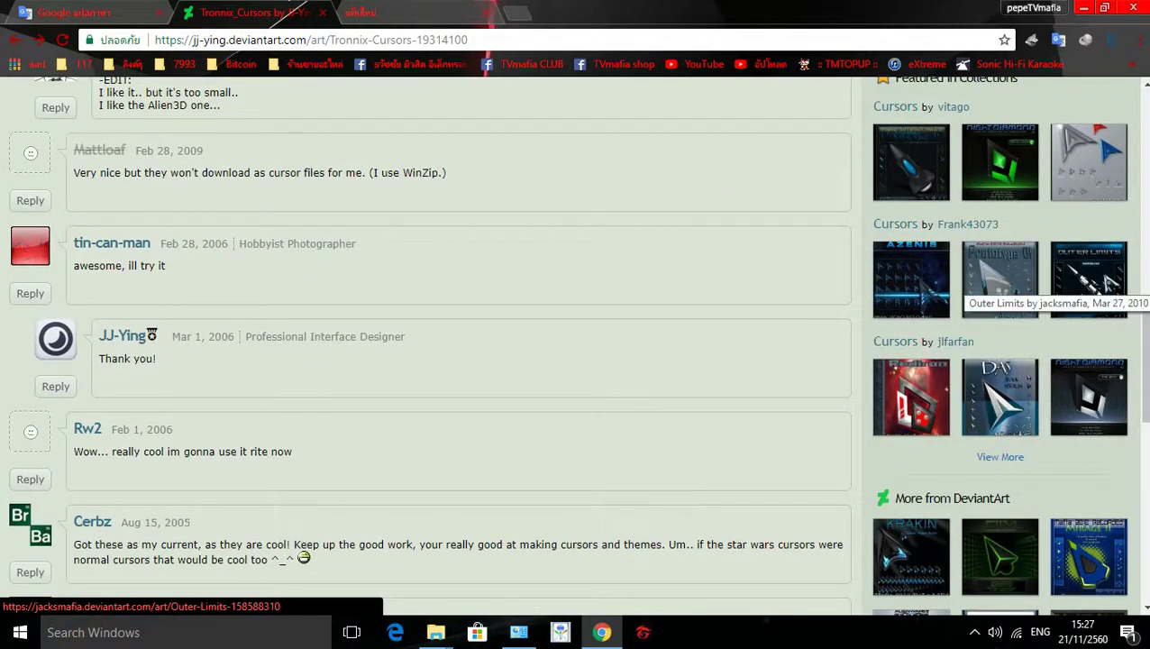
scroll(1108, 261, "up", 2)
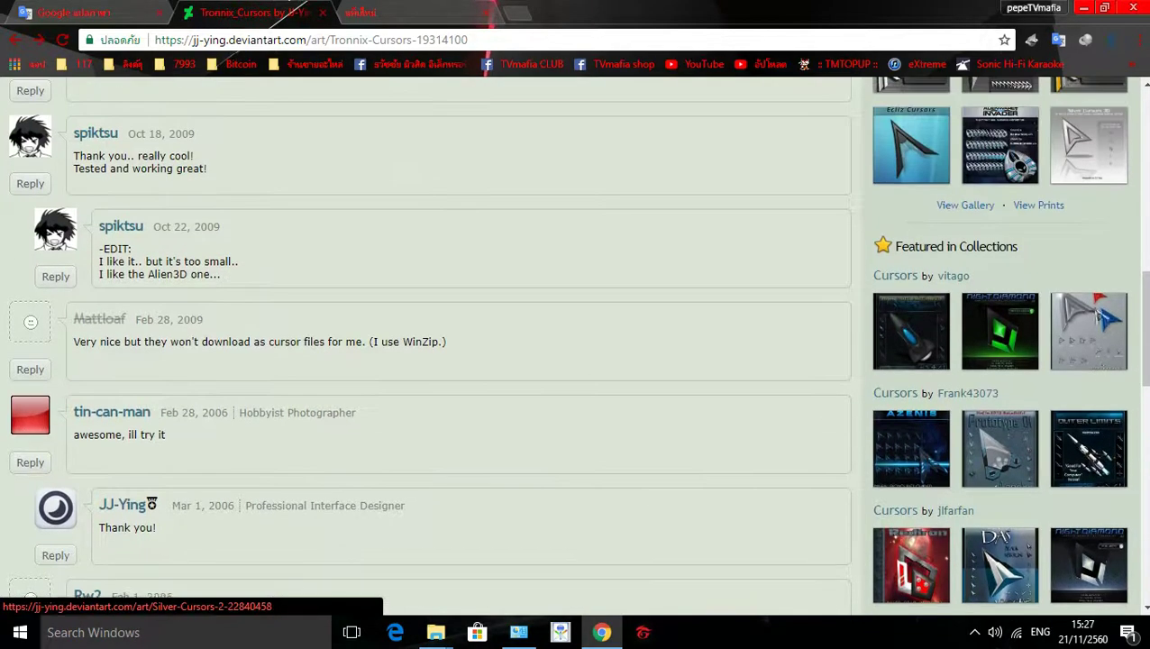
scroll(1073, 352, "up", 3)
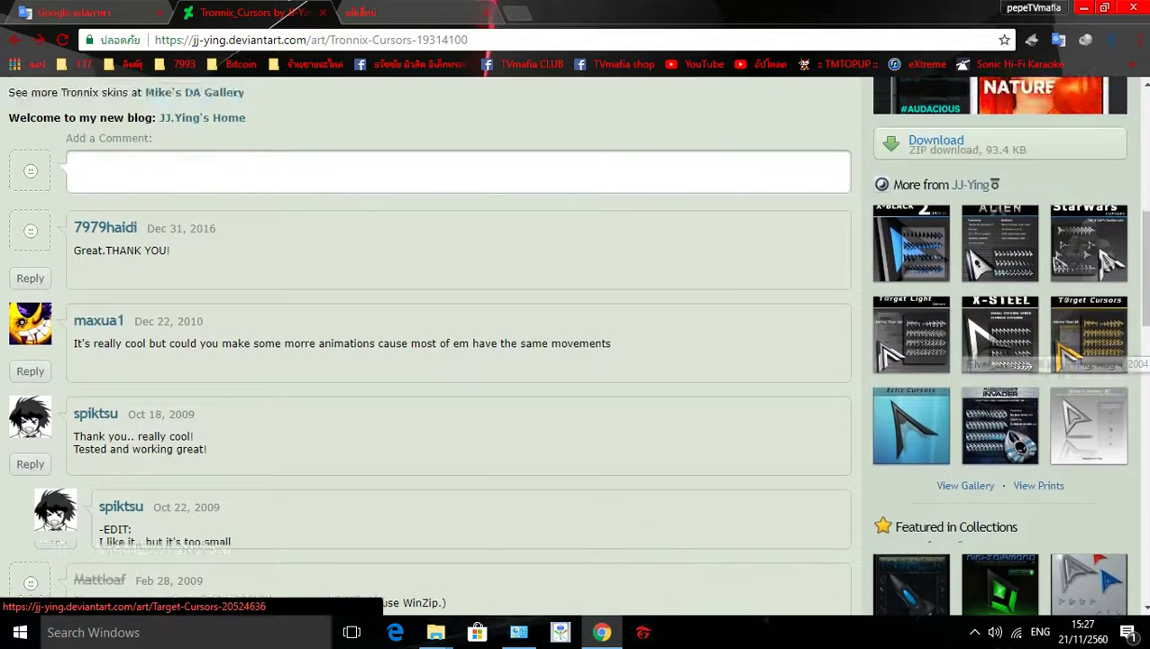
scroll(1081, 352, "up", 2)
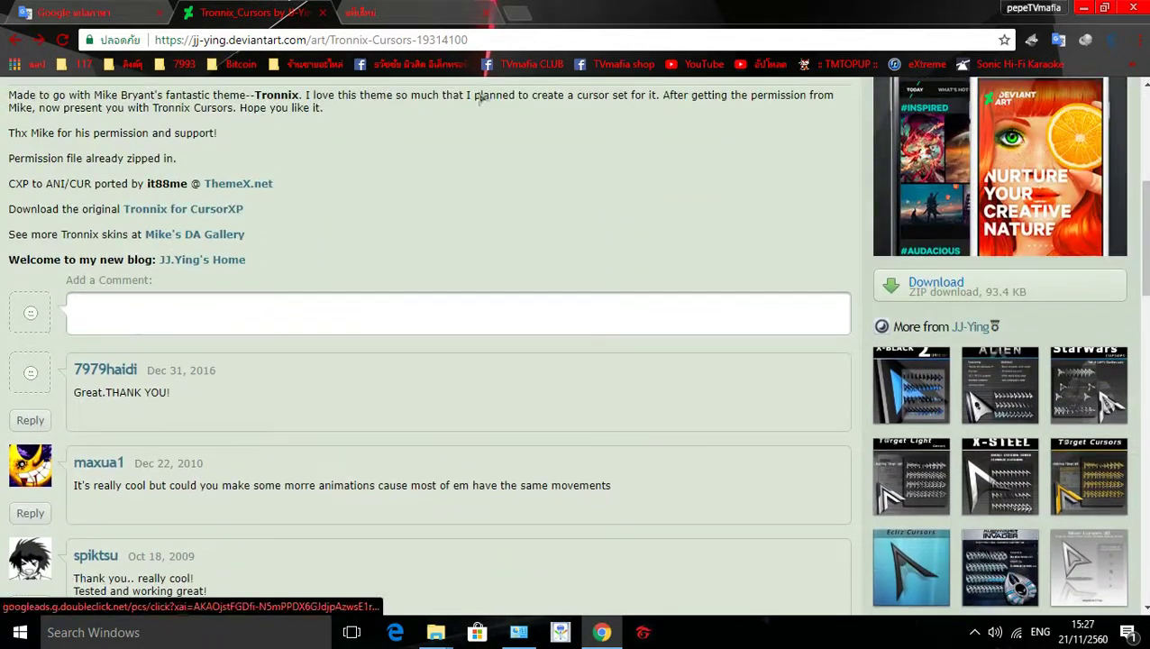
Return to the Browse Windows Cursors listing sorted by Popular All Time and look over the other available cursor sets.
left_click(11, 43)
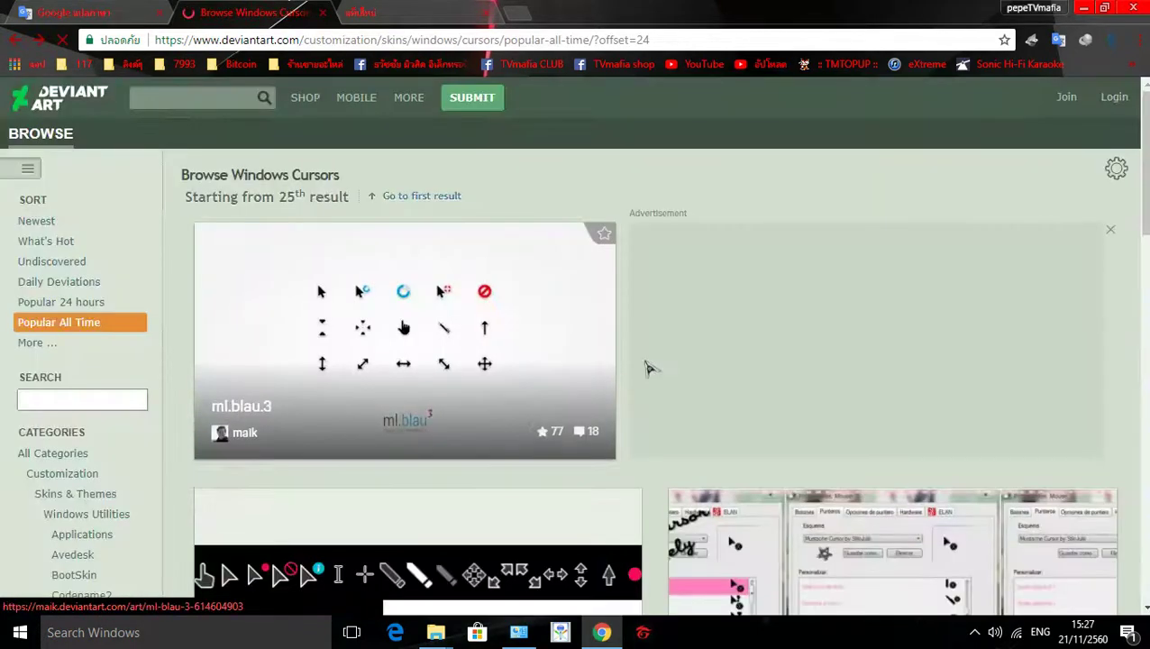
scroll(647, 367, "down", 5)
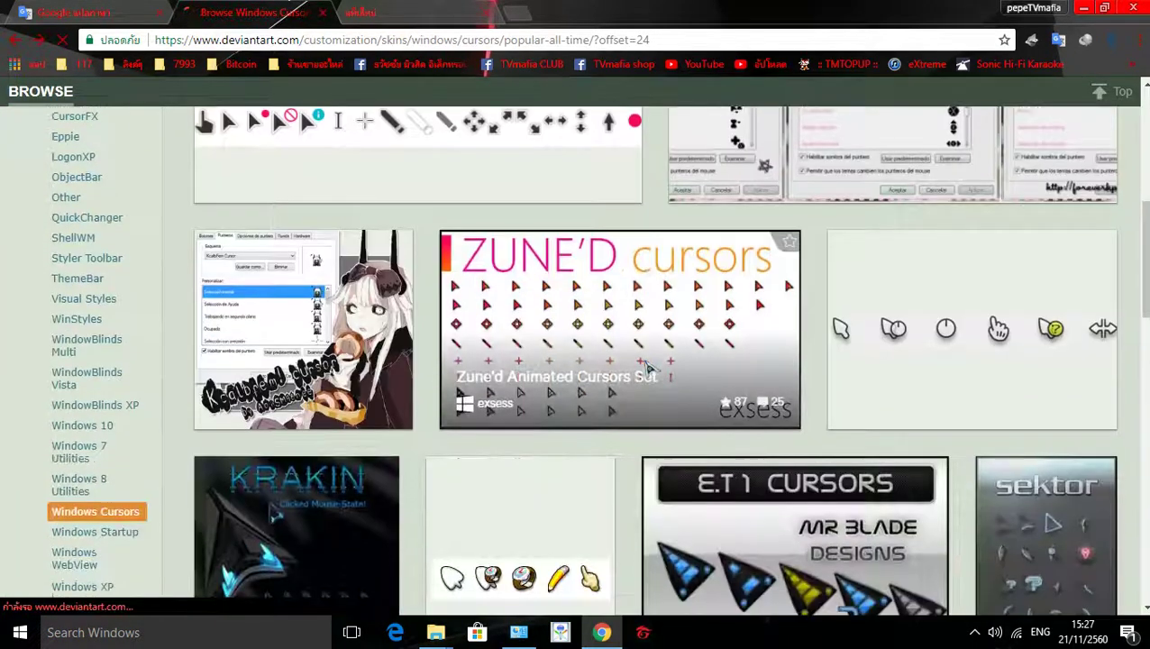
scroll(647, 367, "down", 3)
scroll(622, 356, "down", 3)
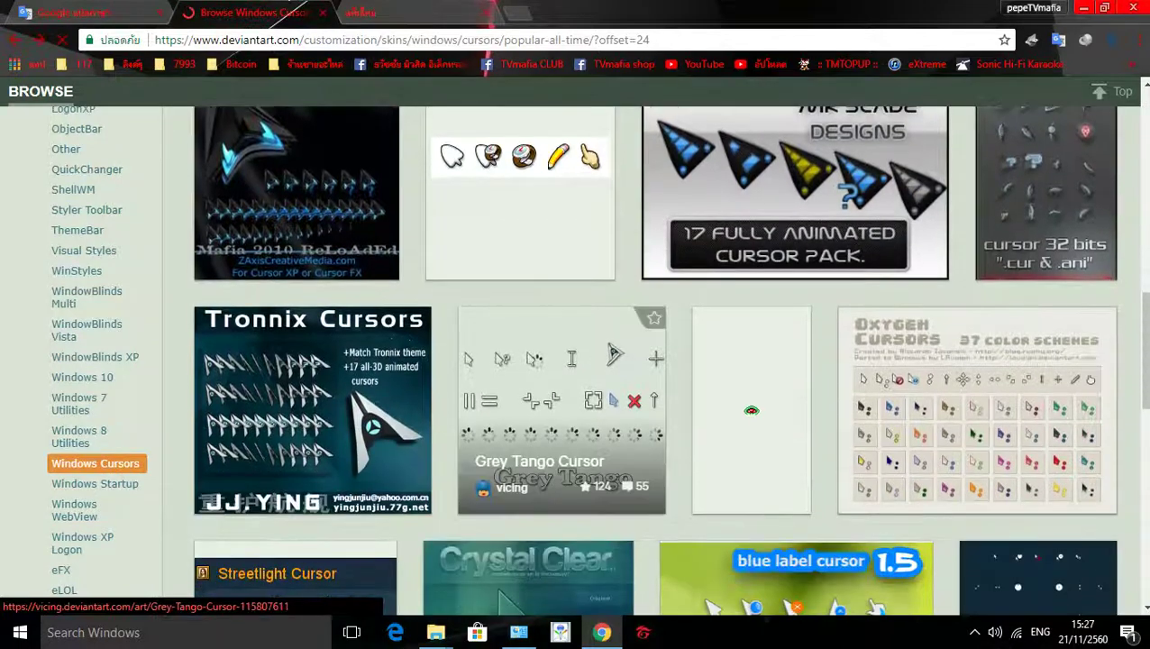
scroll(615, 354, "down", 3)
scroll(613, 351, "down", 3)
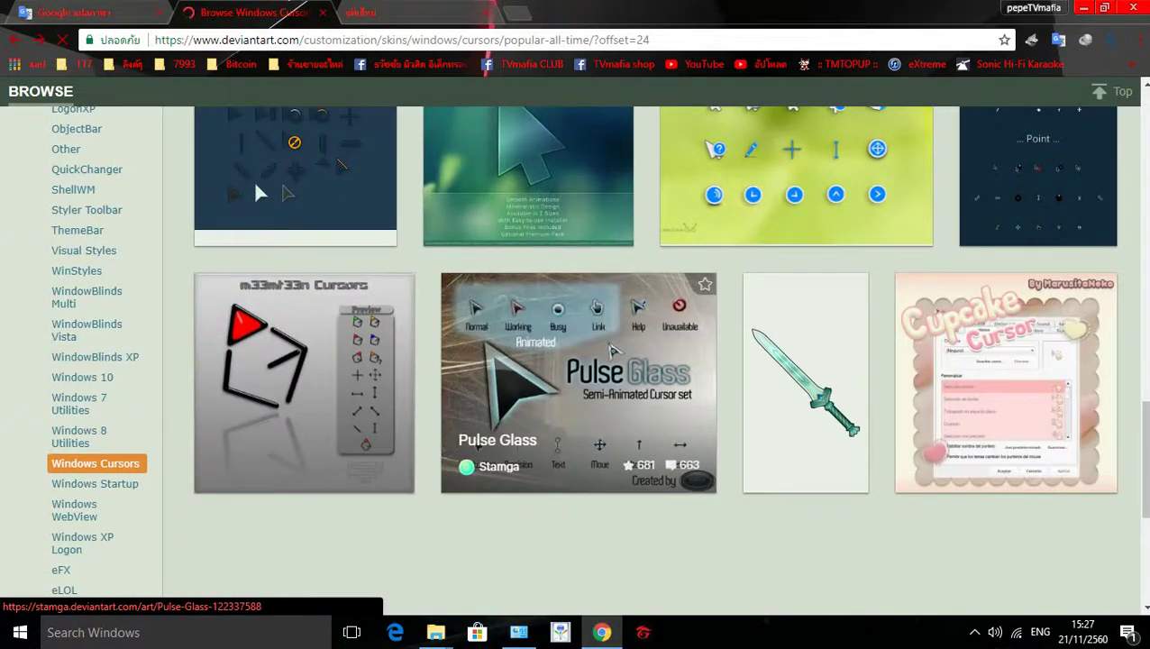
scroll(609, 350, "down", 2)
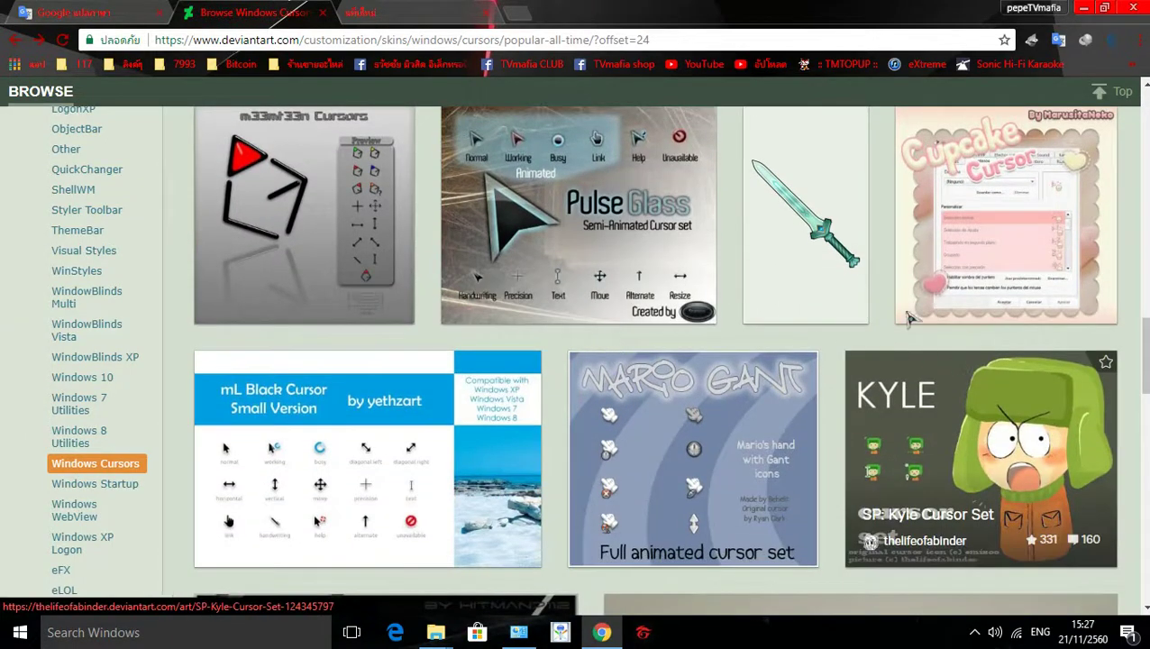
scroll(910, 317, "up", 4)
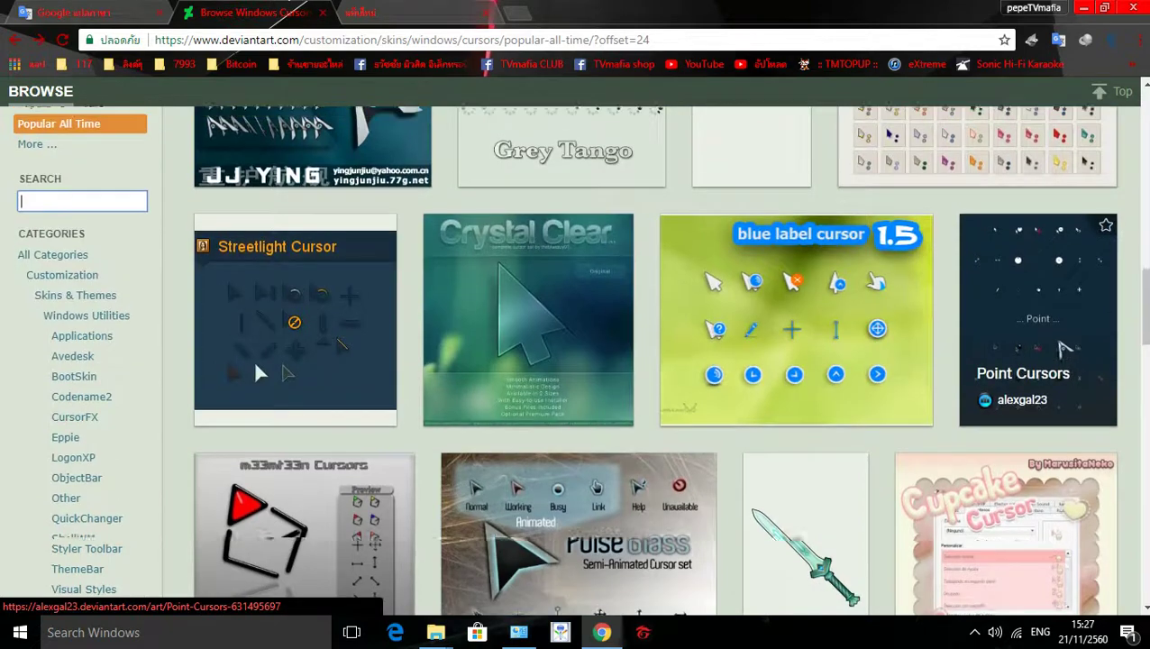
scroll(1063, 347, "up", 3)
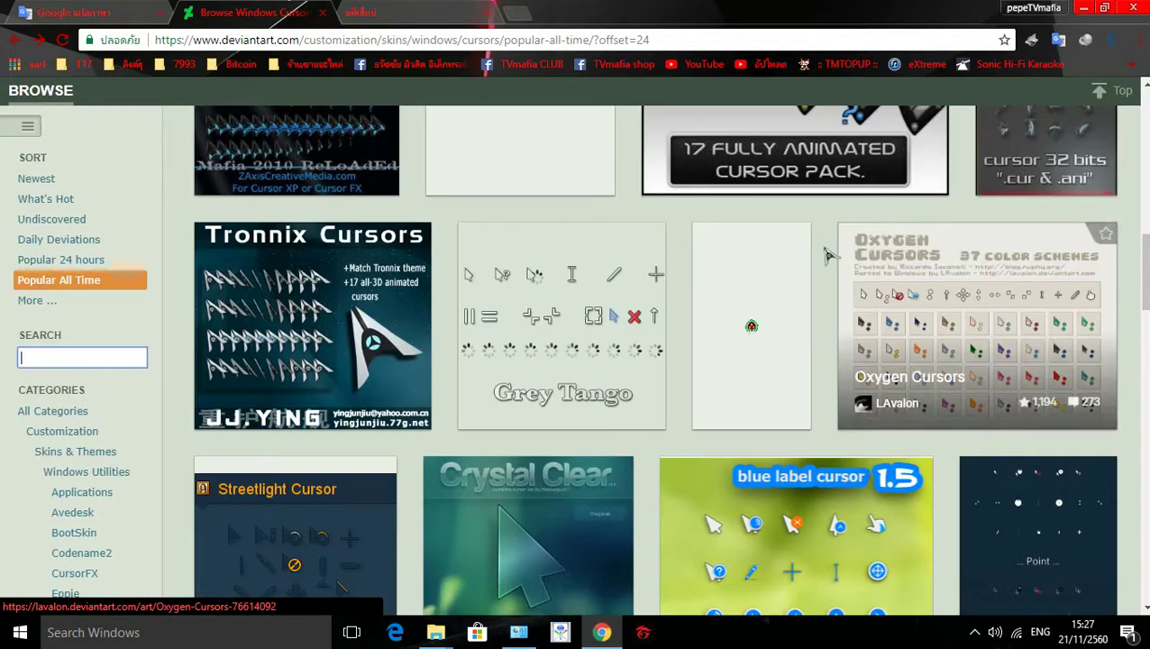
Examine the cursor sets across the further result pages of the Popular All Time listing to find another one to download.
scroll(1042, 323, "up", 2)
scroll(712, 267, "up", 6)
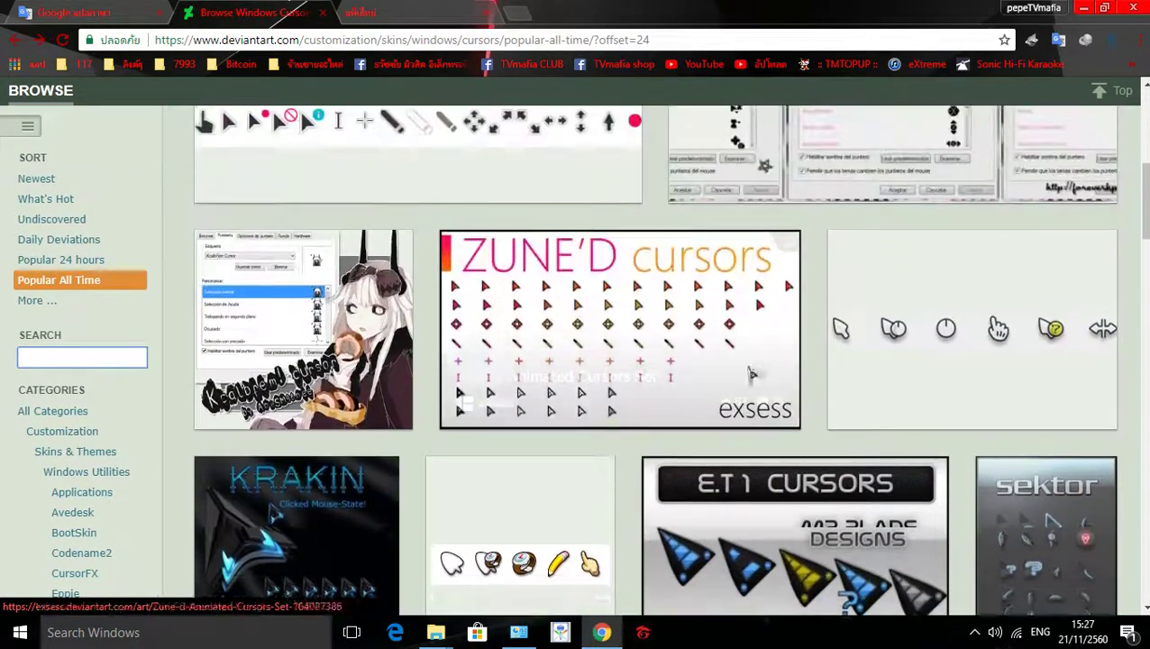
scroll(869, 335, "up", 3)
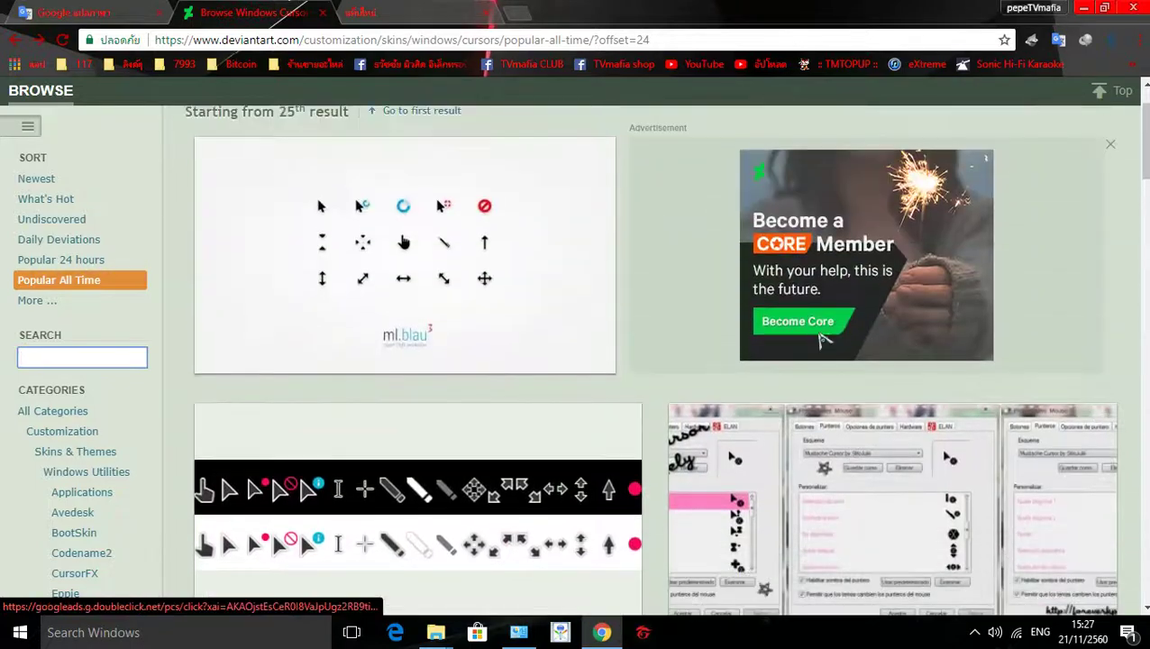
scroll(901, 333, "down", 12)
scroll(925, 333, "down", 10)
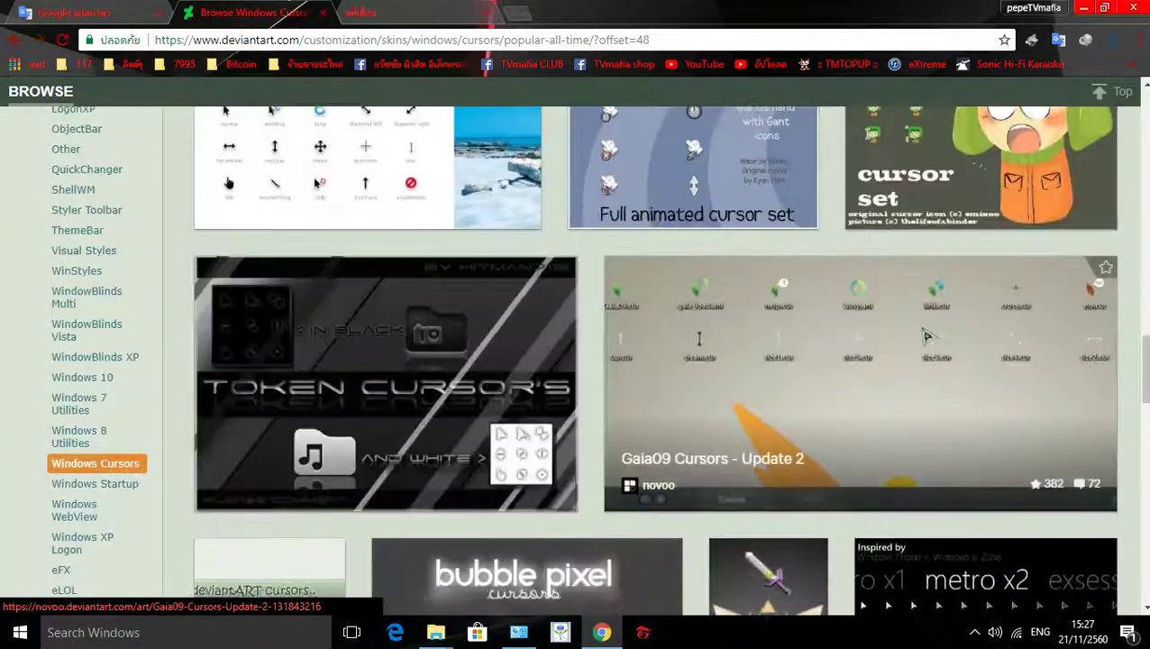
scroll(888, 281, "down", 1)
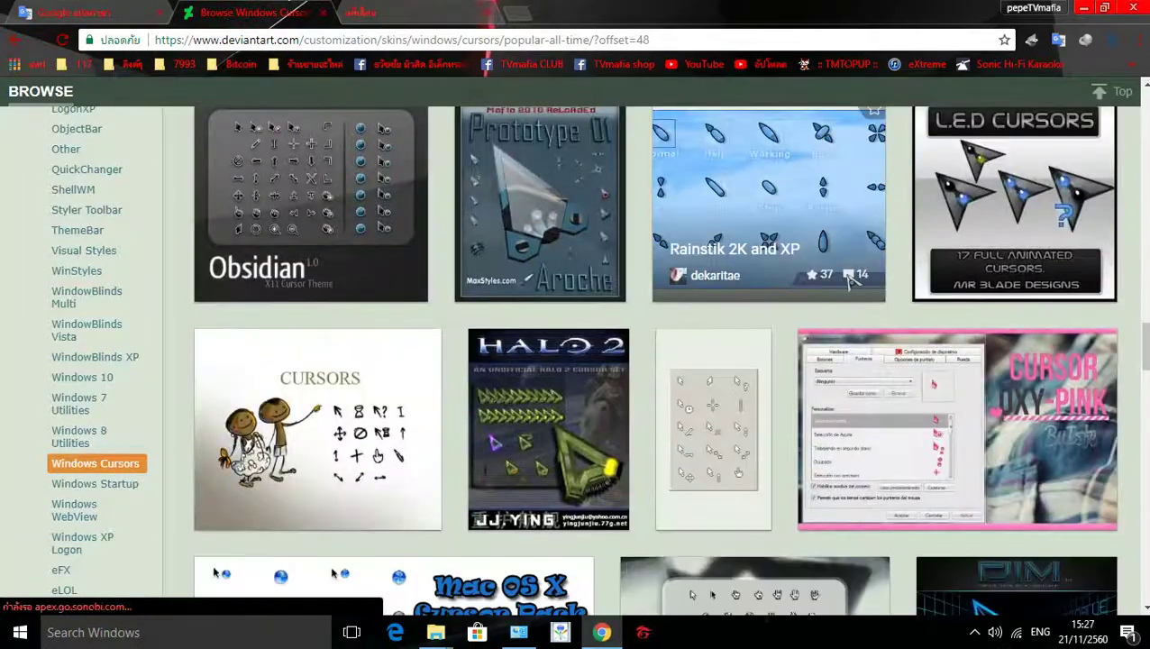
scroll(847, 321, "down", 10)
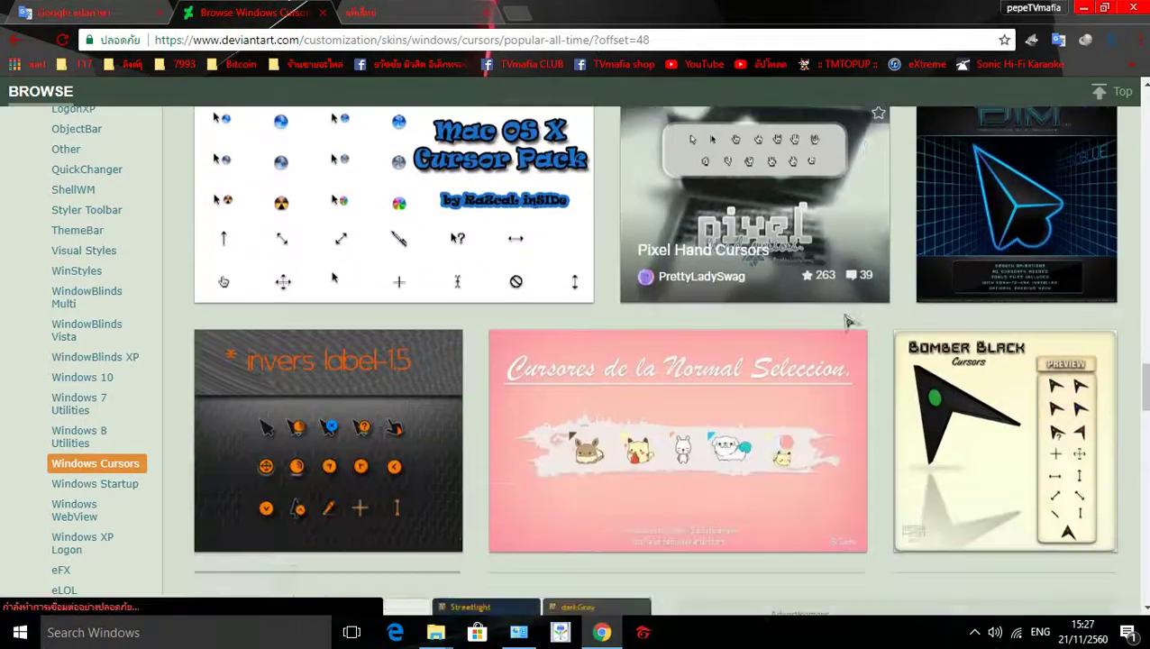
scroll(847, 321, "down", 5)
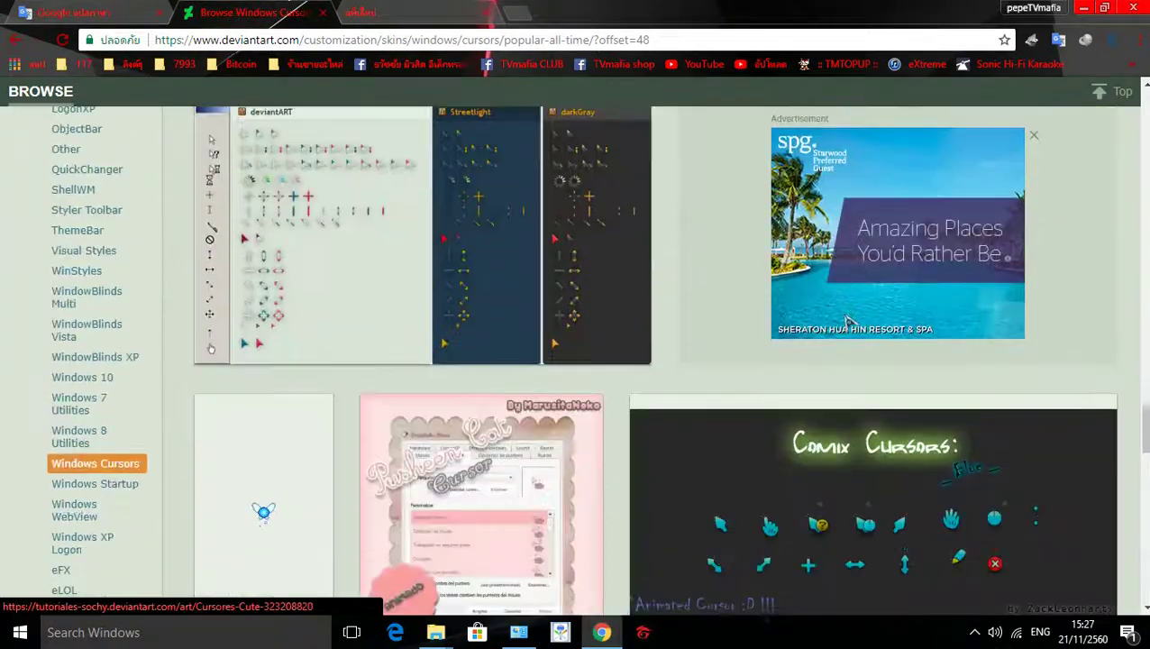
scroll(847, 320, "down", 8)
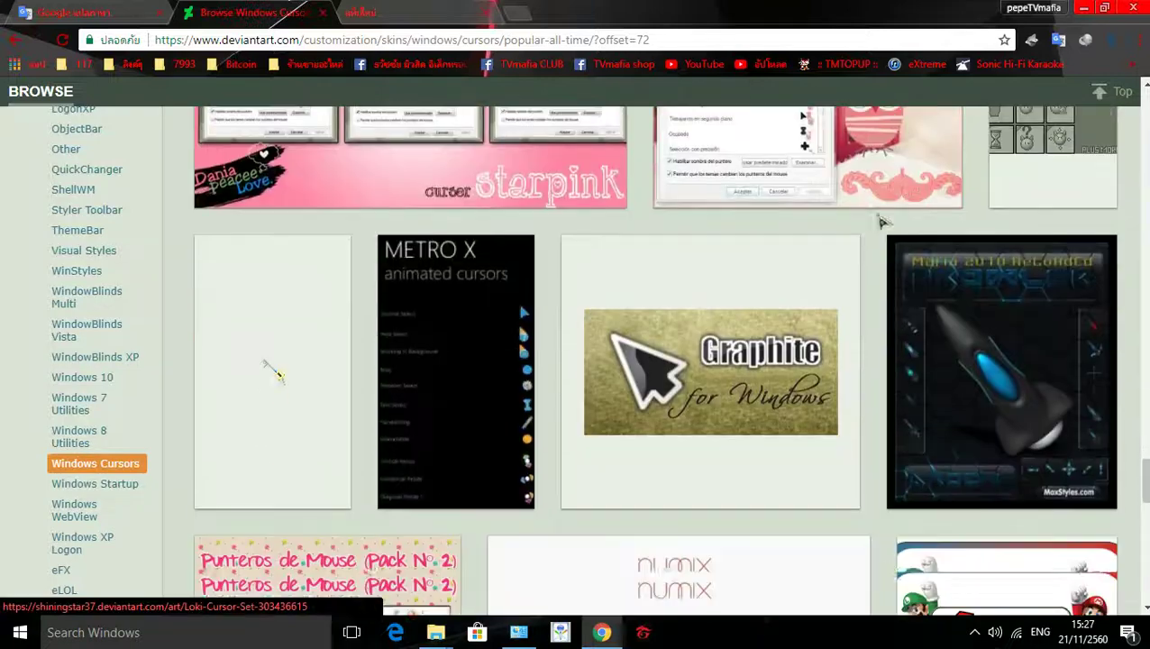
scroll(904, 295, "down", 5)
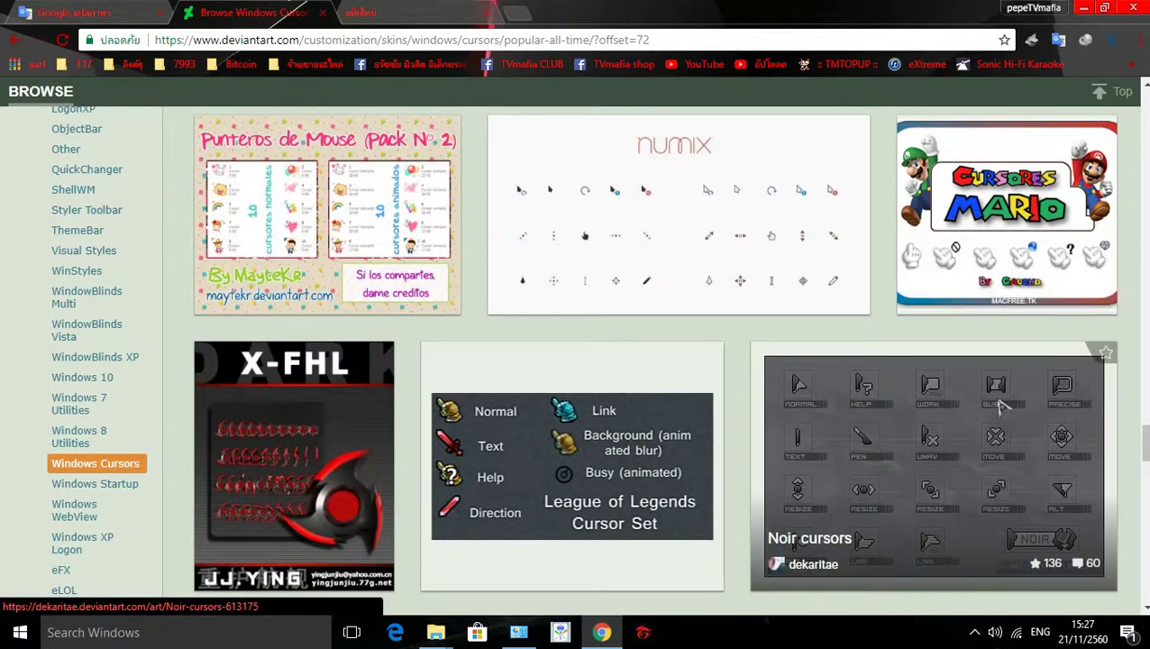
scroll(838, 239, "down", 3)
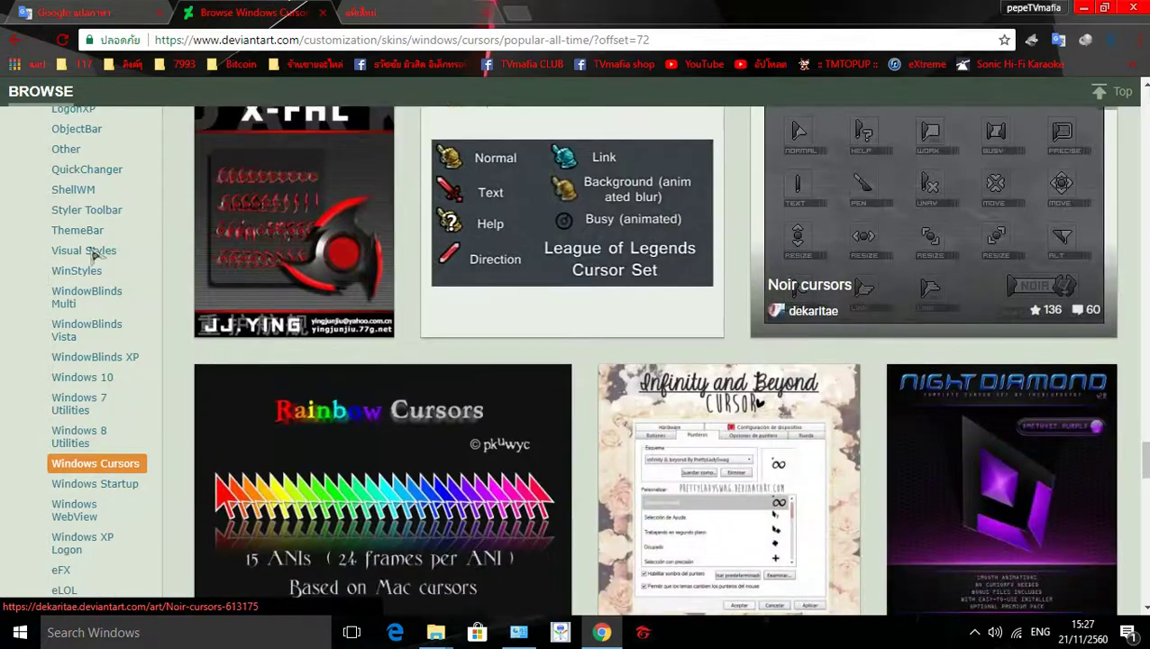
scroll(764, 329, "down", 5)
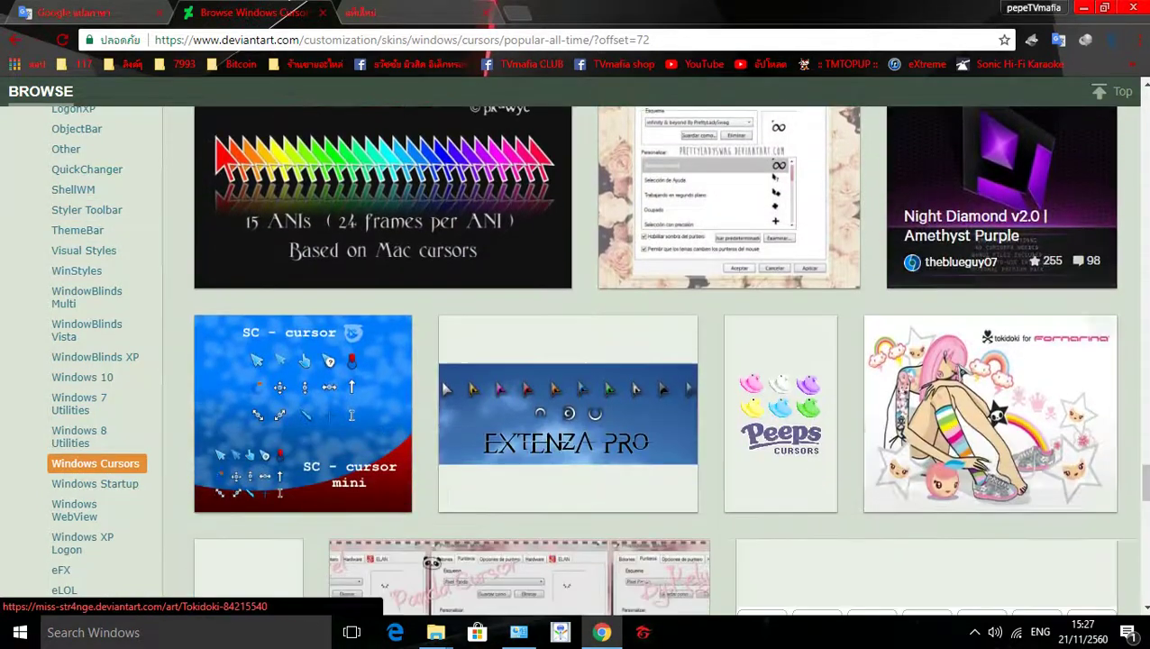
scroll(608, 345, "down", 3)
scroll(921, 275, "down", 2)
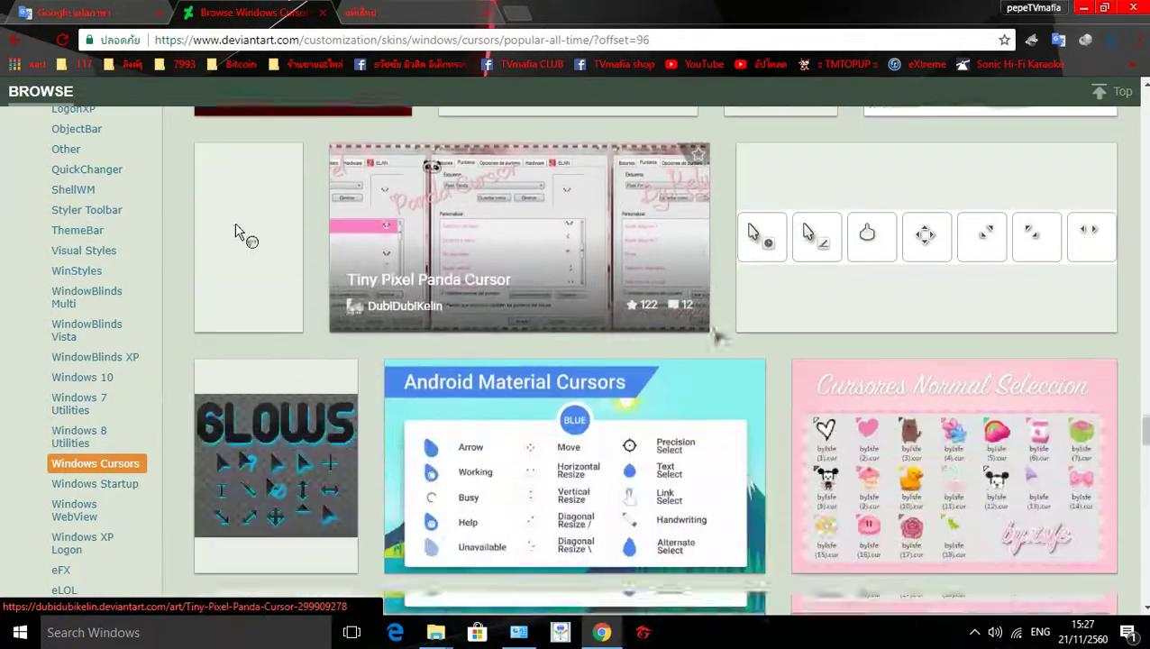
scroll(851, 293, "down", 3)
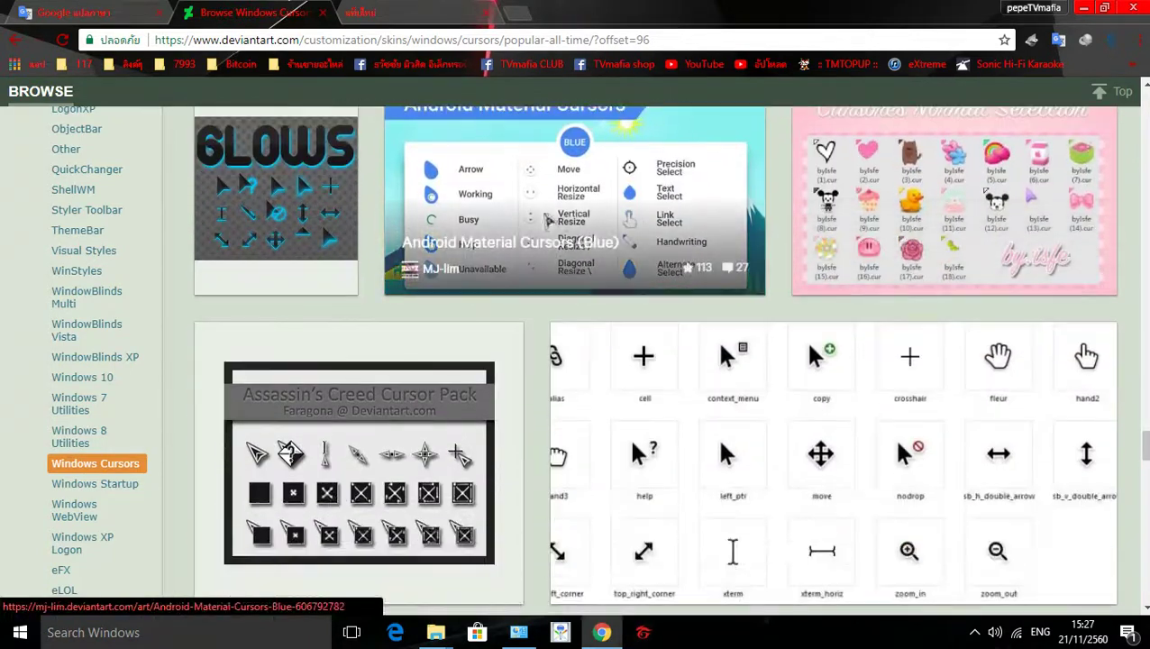
scroll(851, 293, "down", 4)
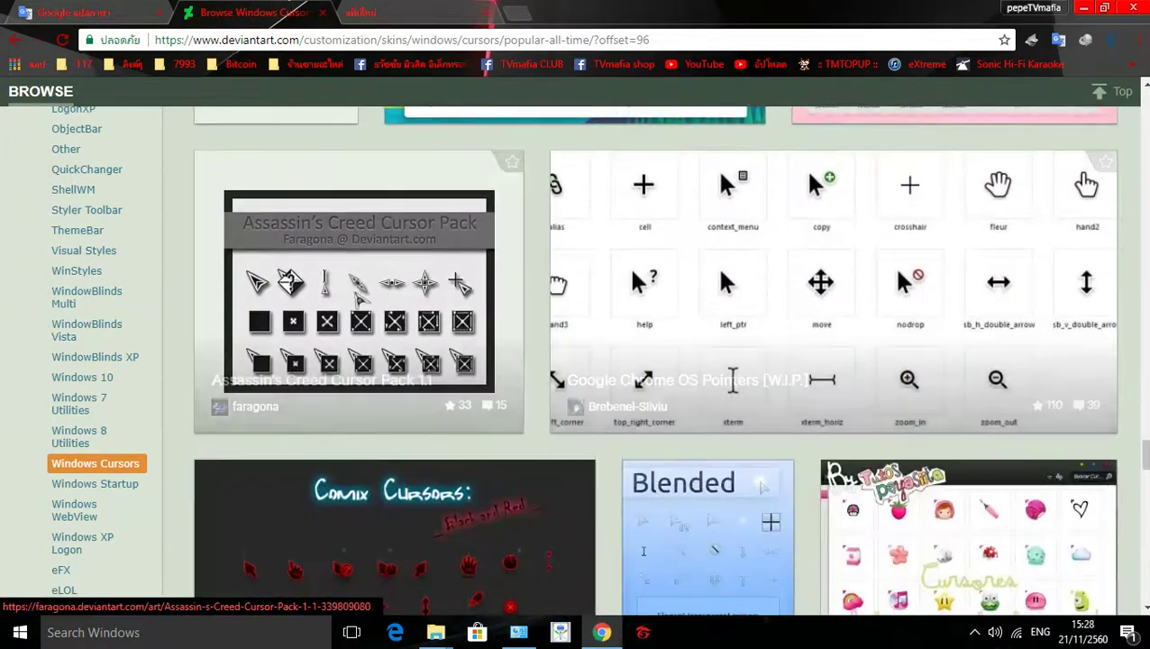
scroll(698, 287, "down", 3)
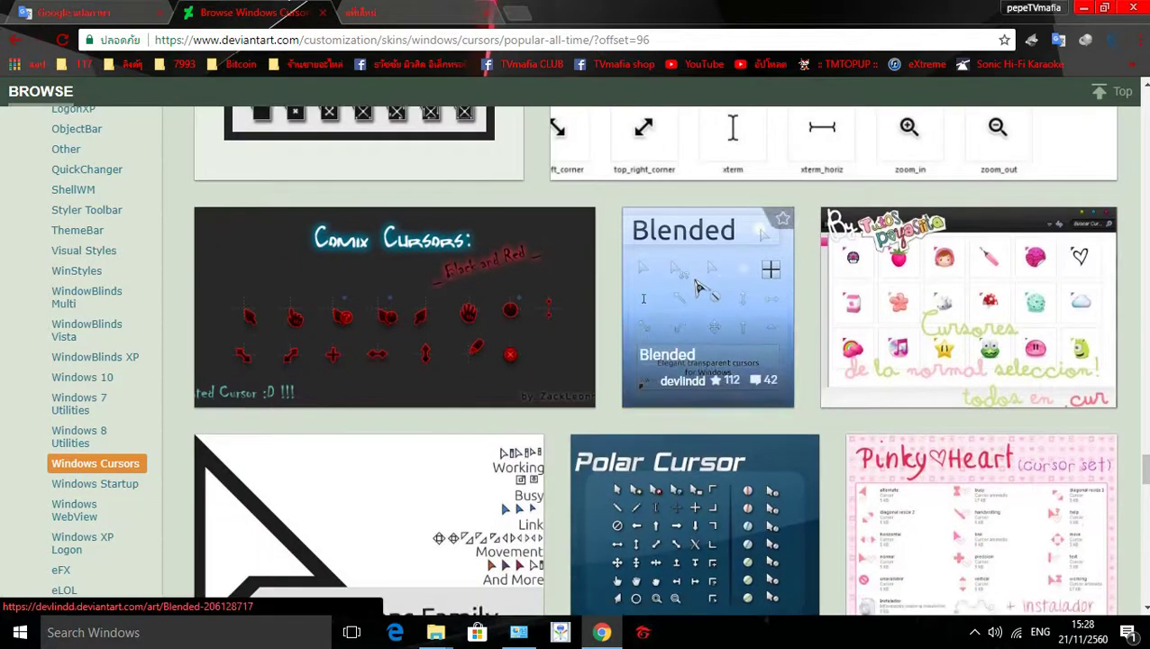
scroll(698, 286, "down", 3)
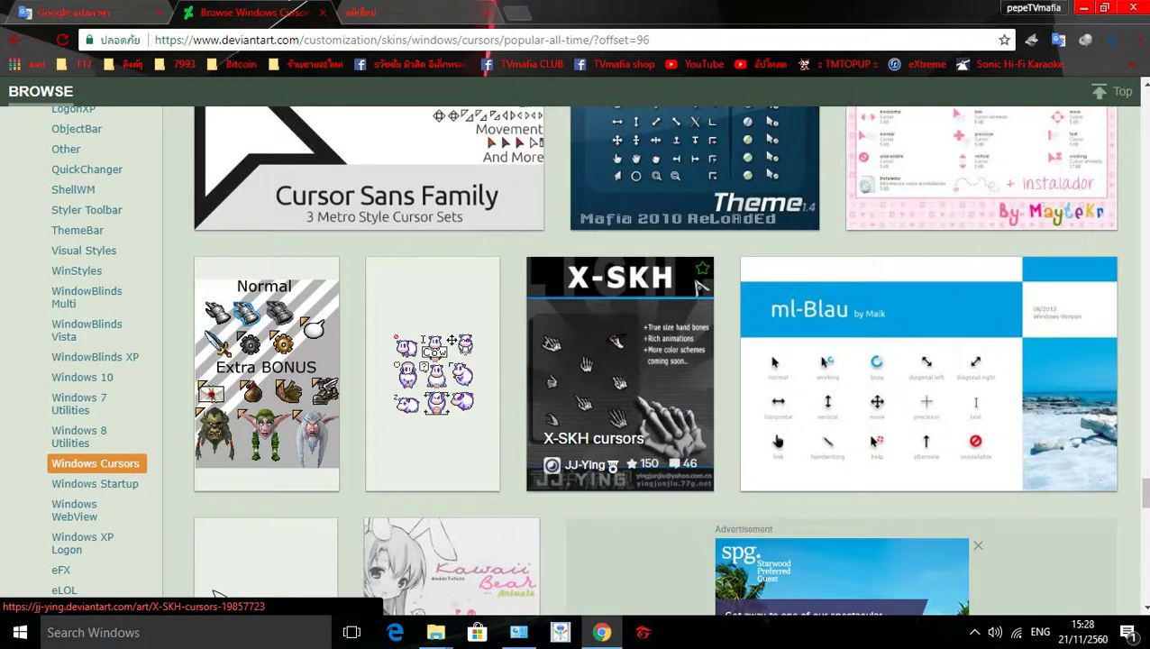
scroll(698, 286, "down", 6)
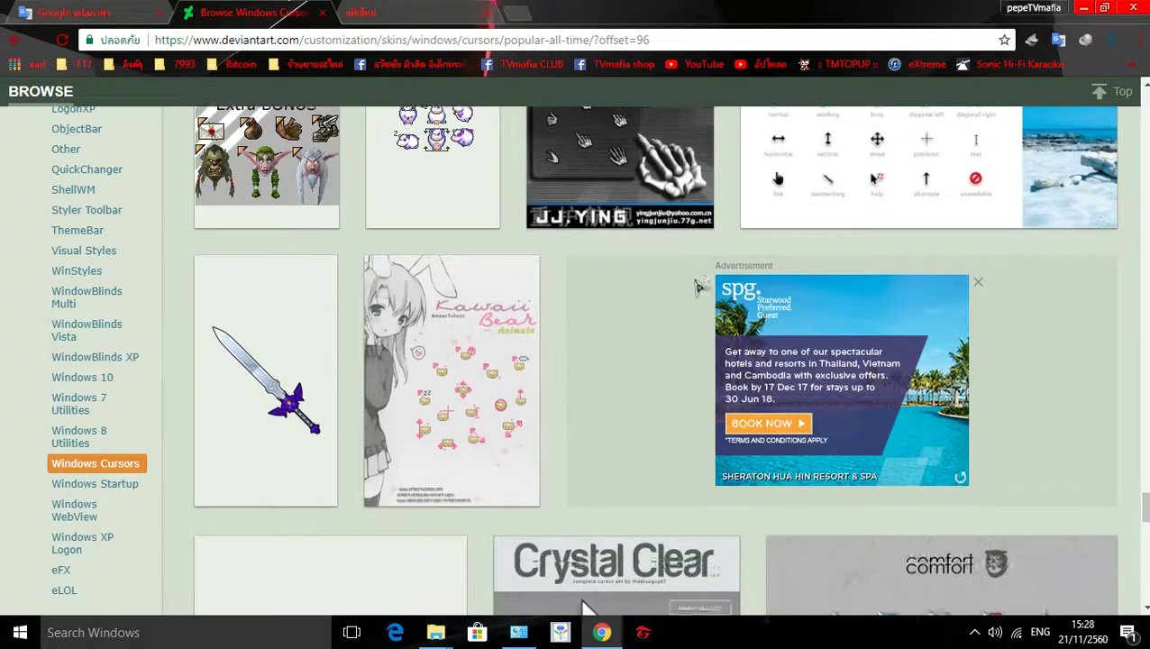
scroll(698, 287, "down", 9)
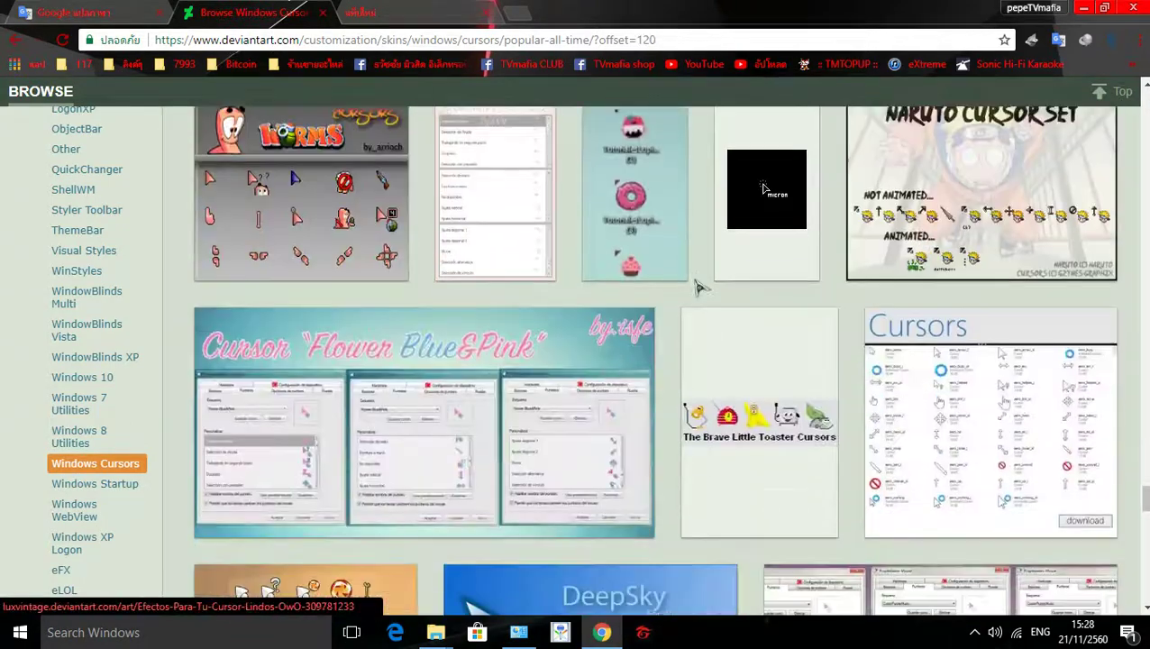
scroll(698, 286, "down", 6)
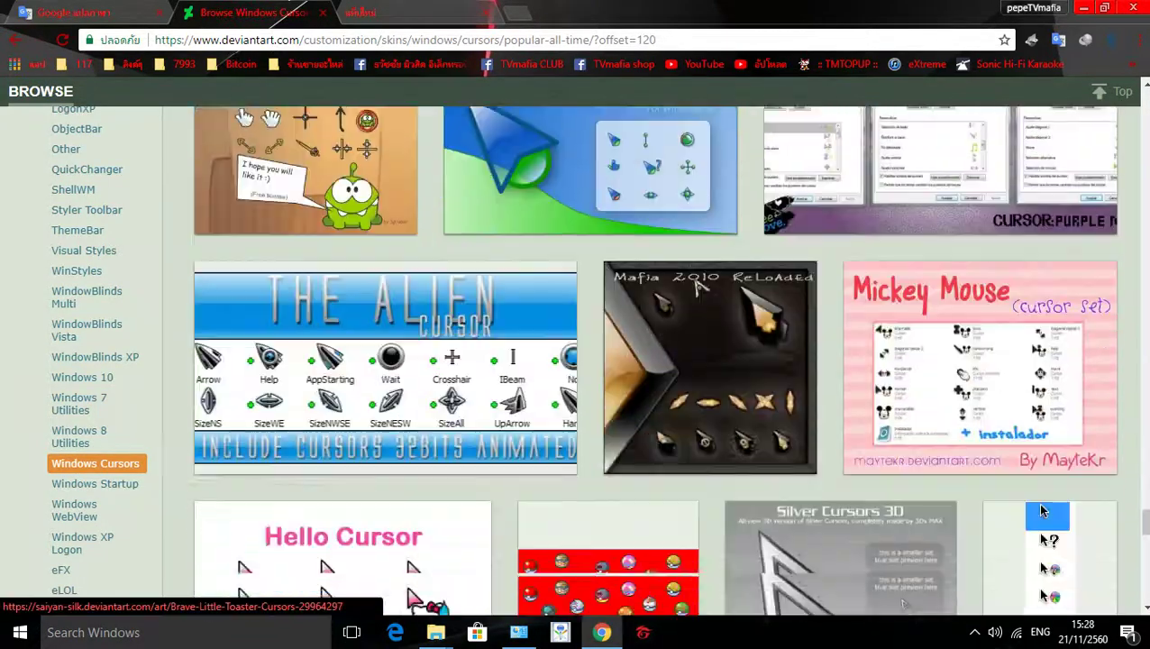
scroll(698, 286, "up", 12)
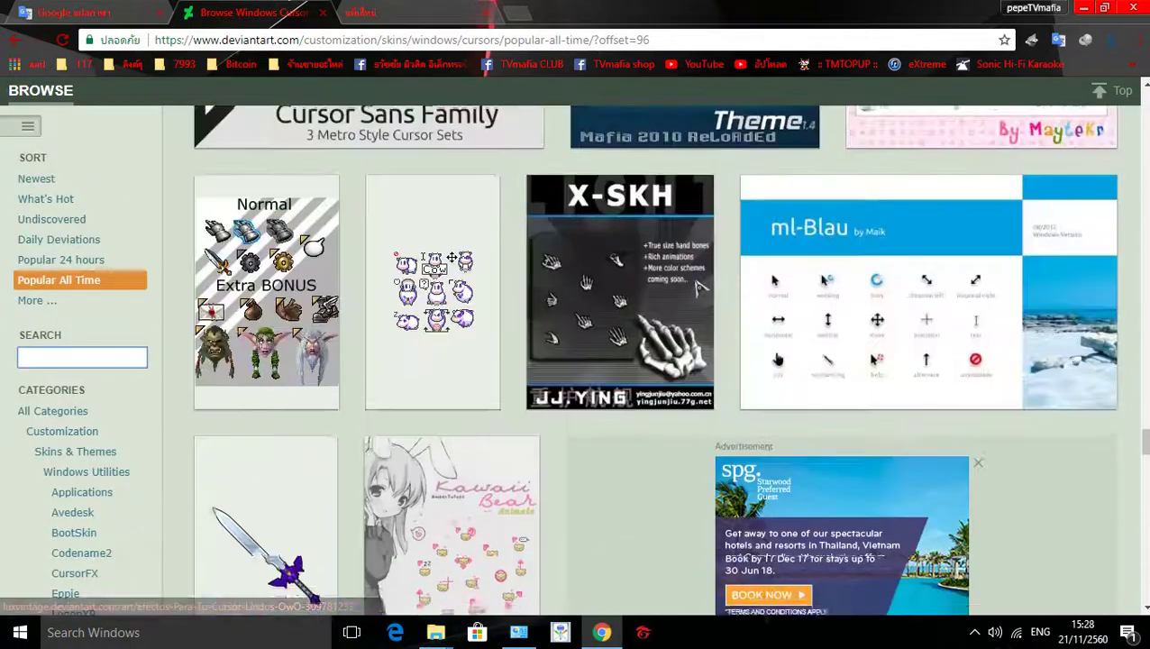
Open the X-SKH cursors page from the listing and look over its description, comments and related cursor sets.
left_click(668, 287)
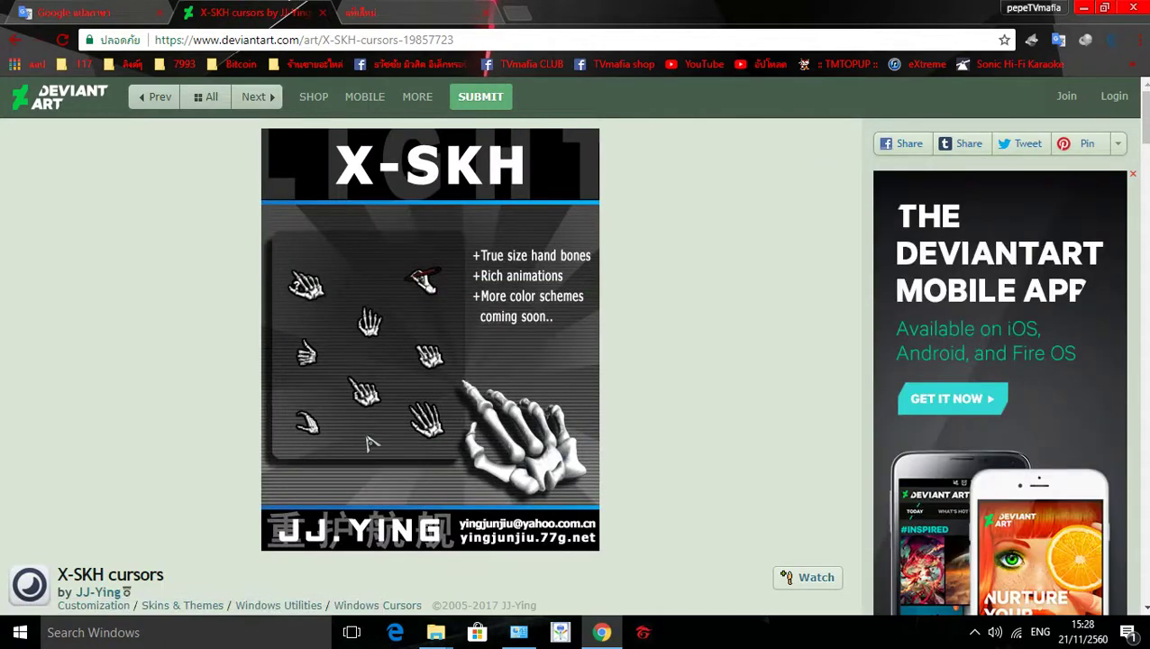
scroll(541, 432, "down", 5)
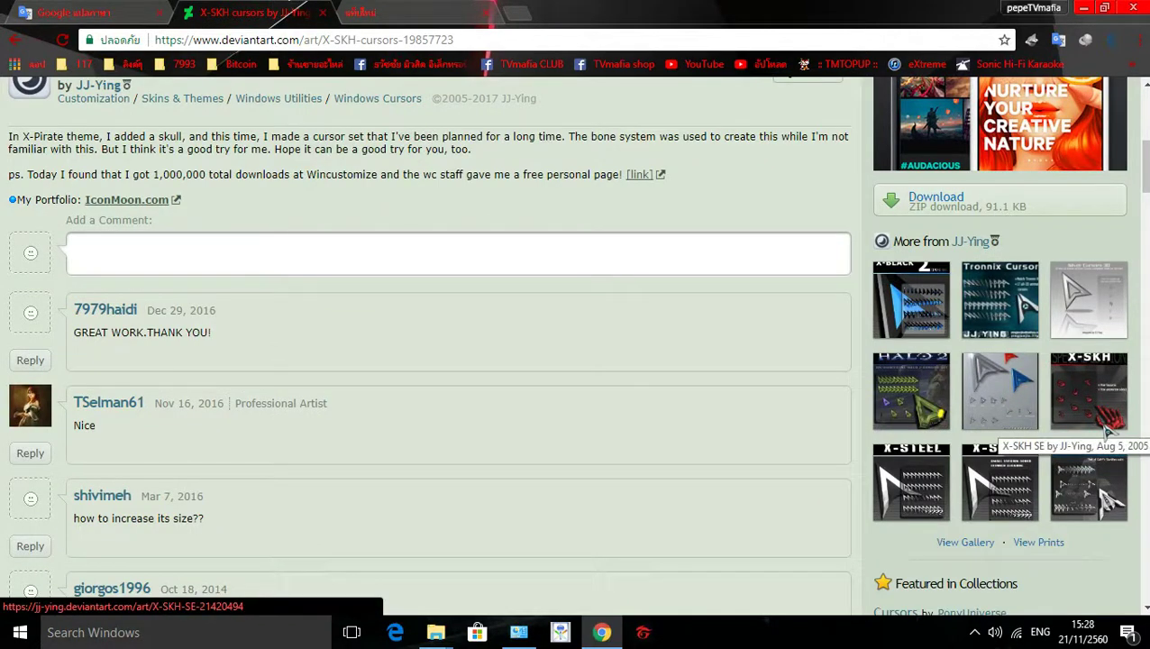
scroll(205, 552, "down", 4)
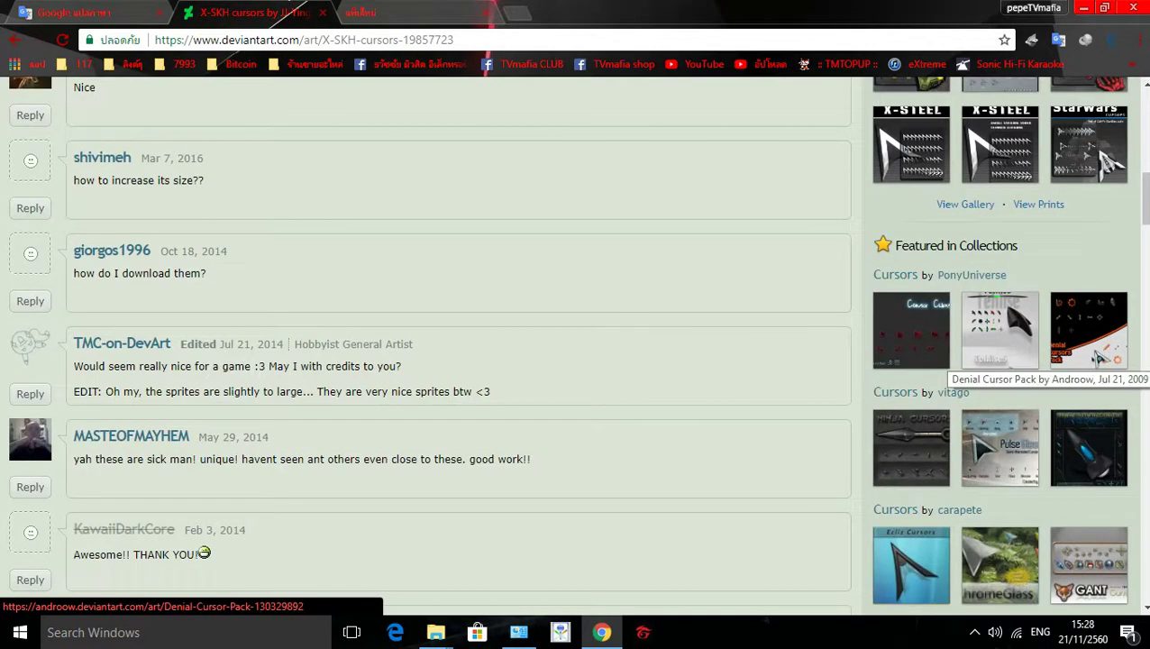
scroll(1100, 360, "down", 2)
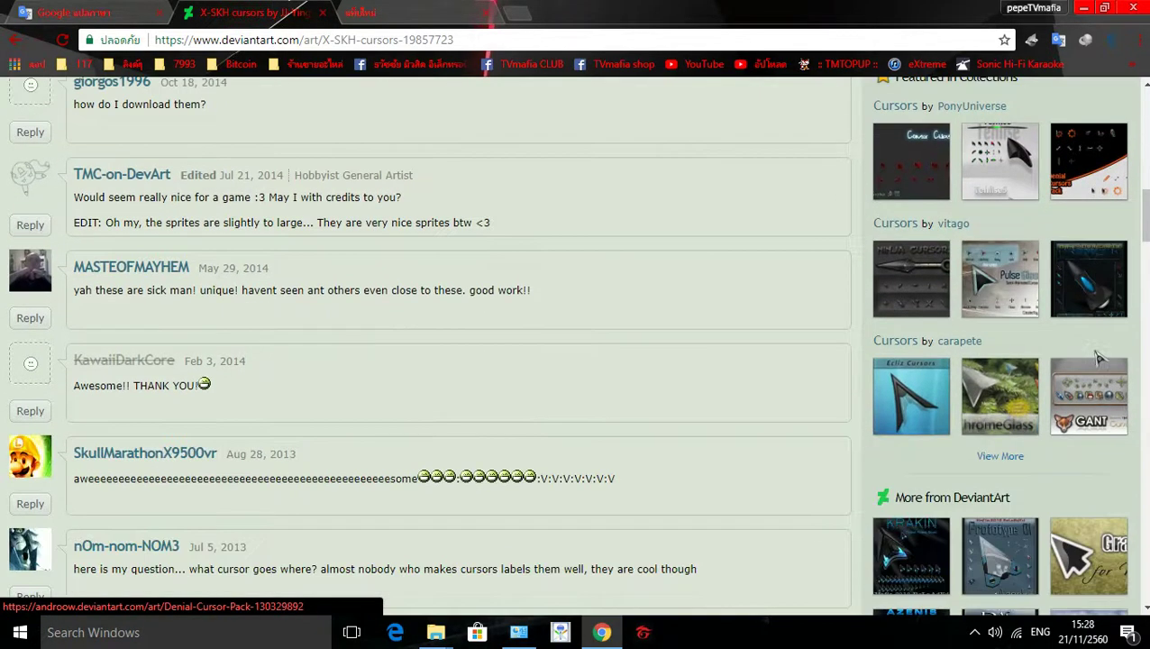
View the Ninja Cursor Set page from the featured collections, including its comments and related sets, and return to the X-SKH cursors page.
left_click(933, 290)
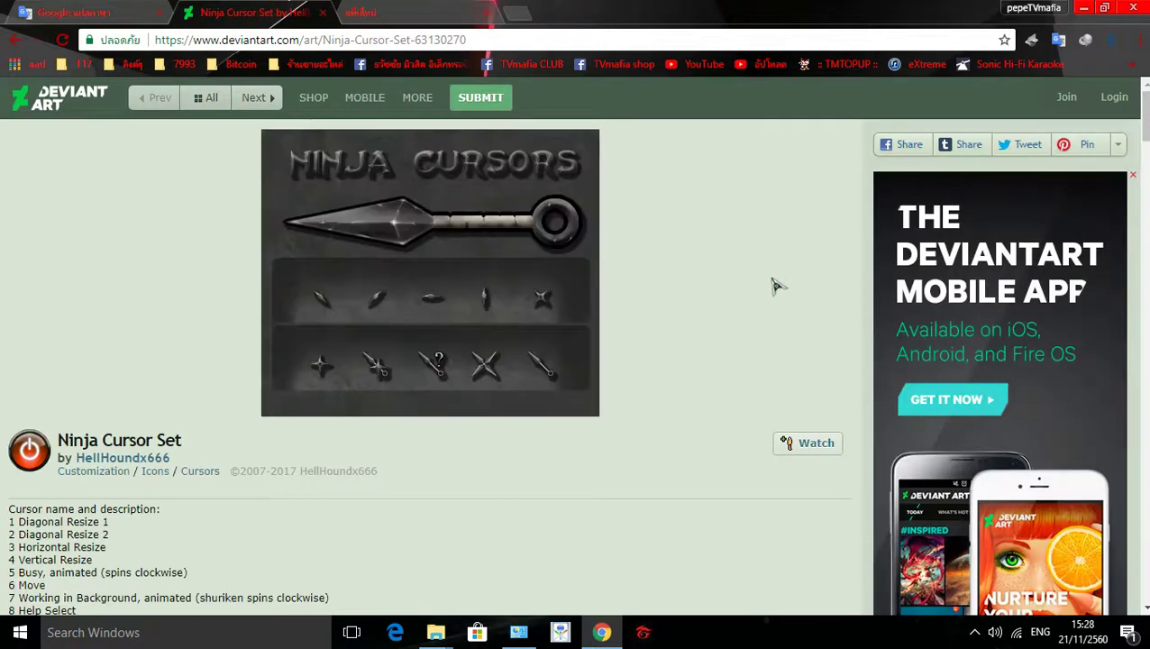
scroll(796, 276, "down", 6)
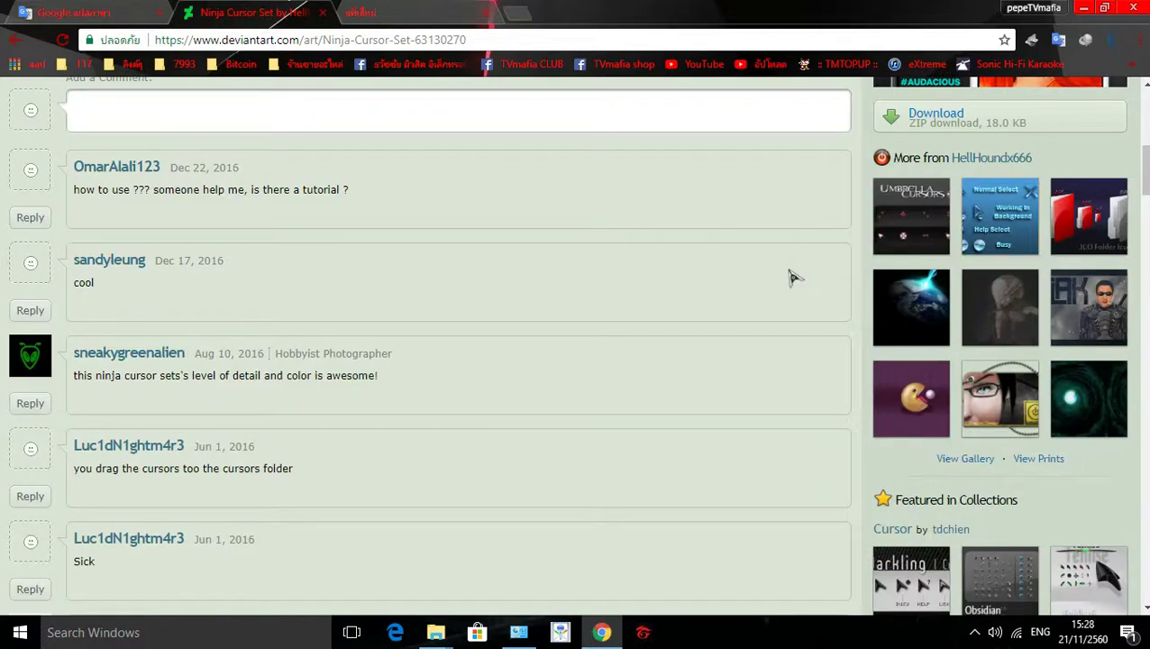
scroll(792, 276, "down", 5)
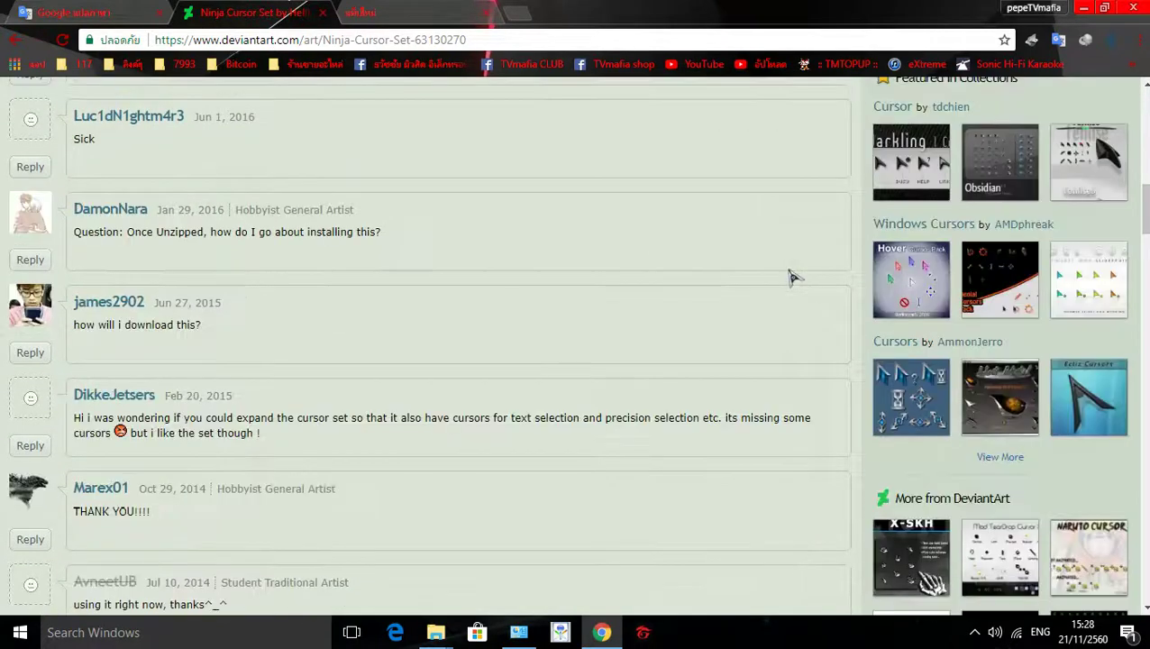
left_click(14, 50)
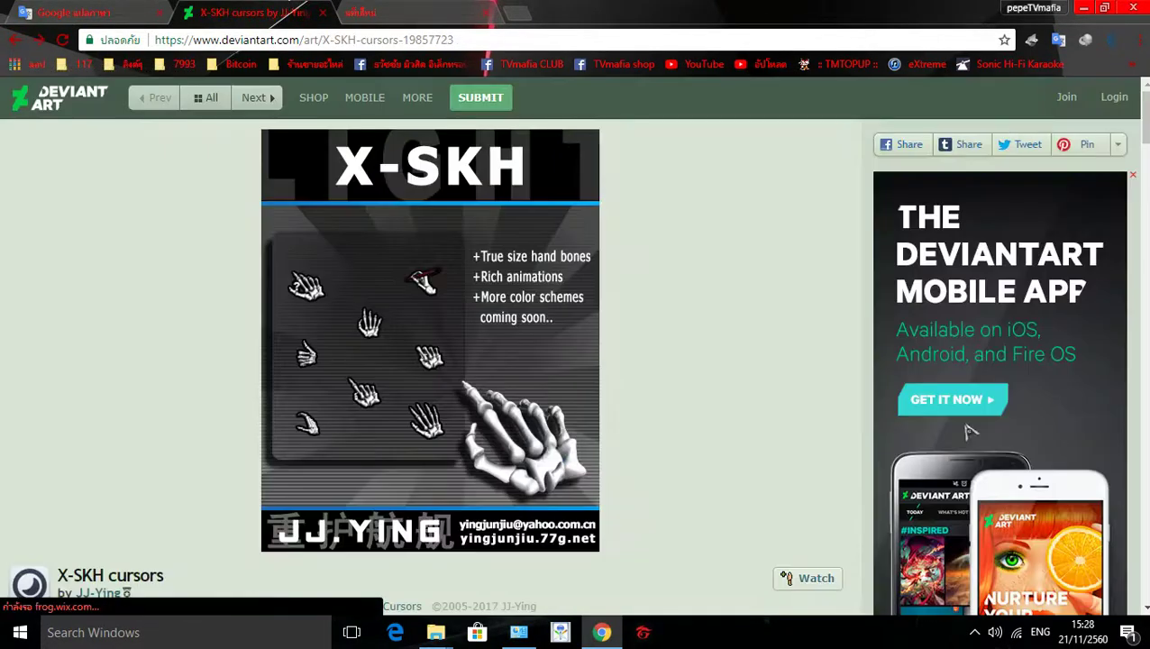
Download the X-SKH cursors archive x_skh.zip, changing its save location to the Desktop.
scroll(1039, 412, "down", 3)
scroll(1073, 388, "up", 2)
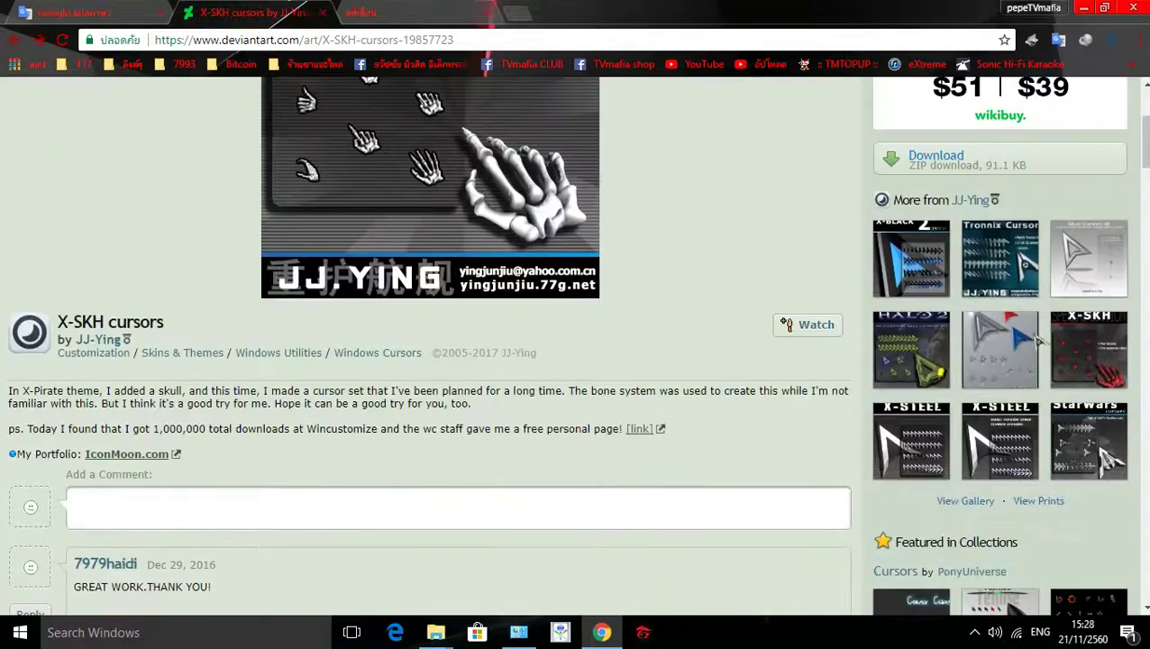
left_click(941, 158)
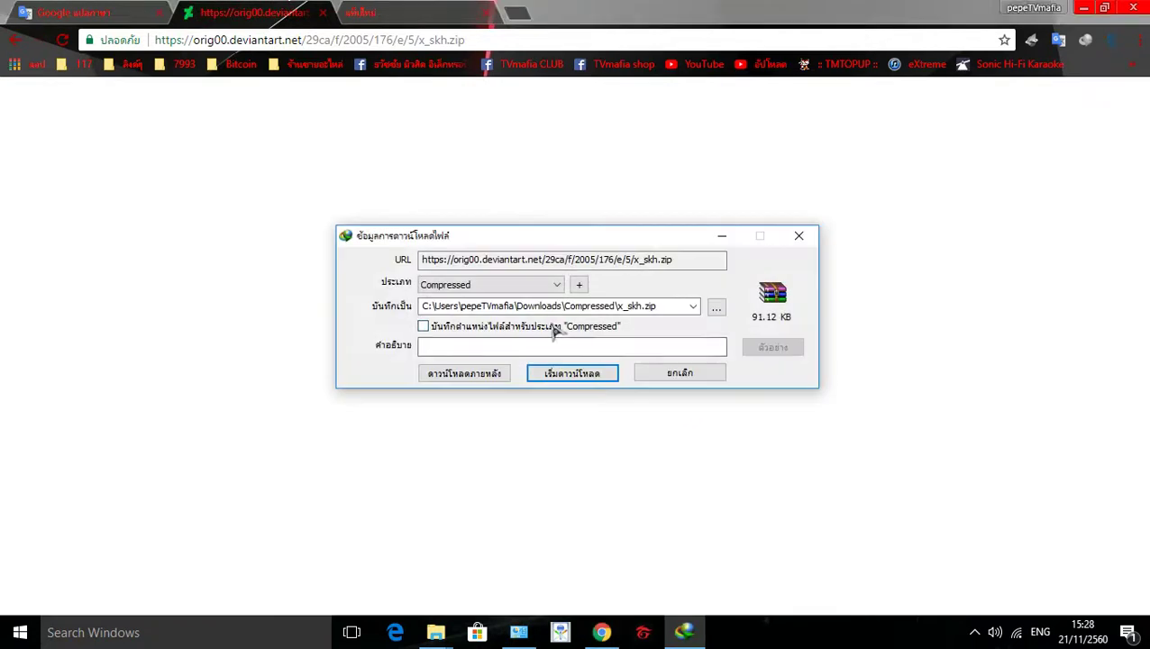
left_click(716, 308)
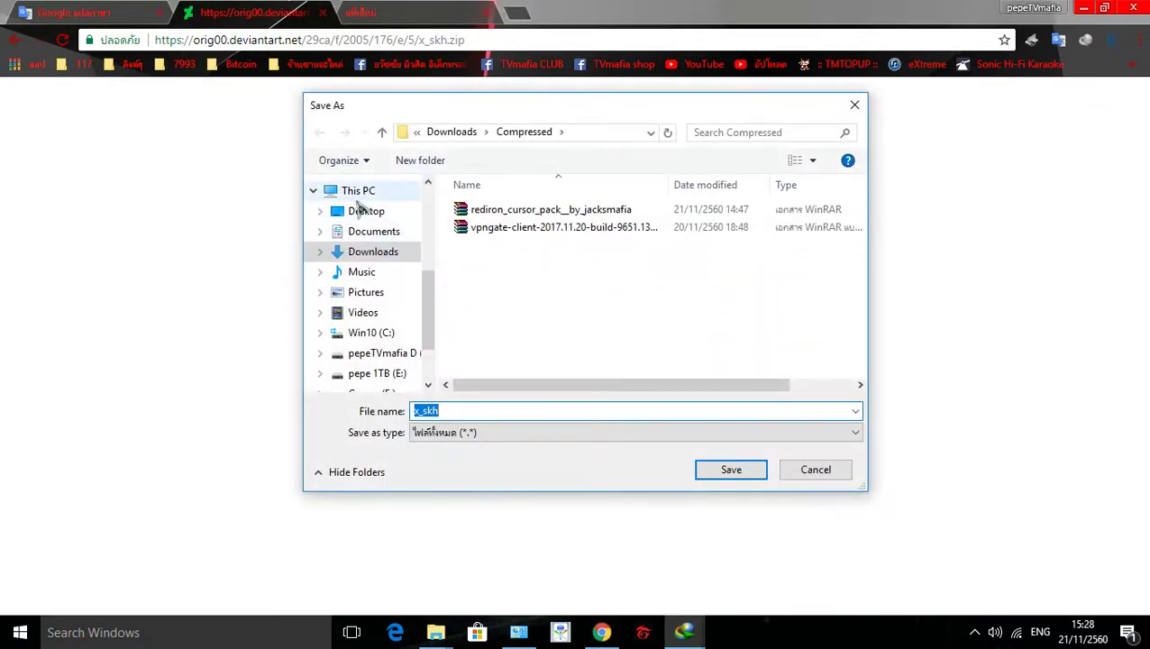
left_click(364, 212)
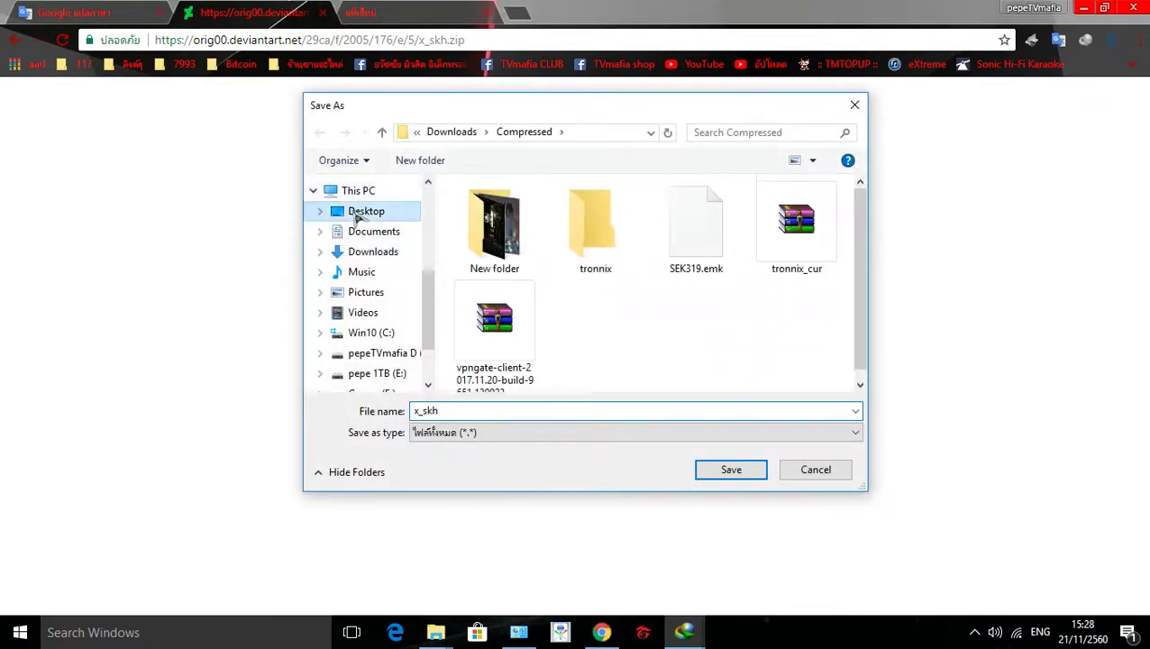
left_click(733, 470)
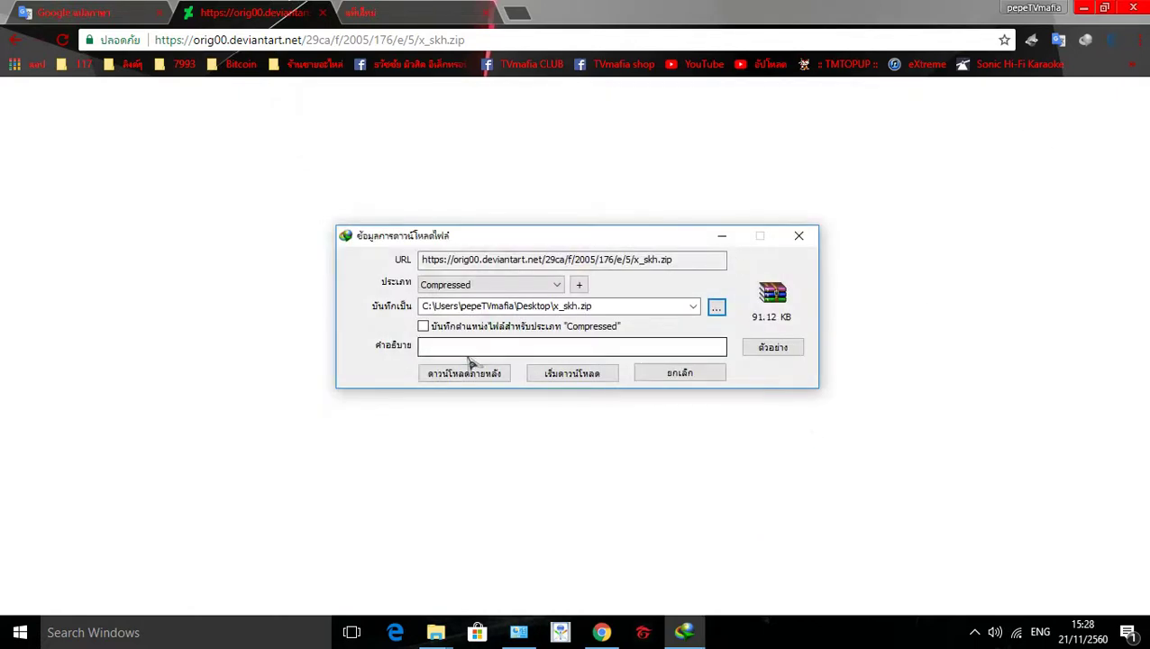
left_click(576, 374)
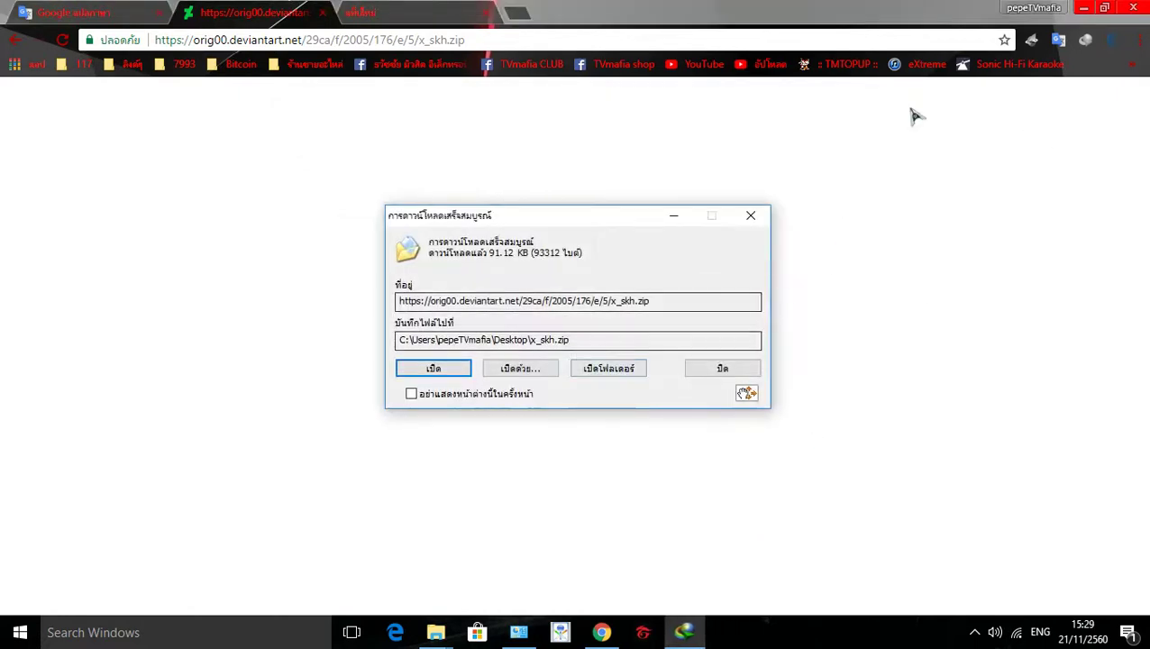
Extract the x-skh folder from the downloaded x_skh.zip archive to the desktop and open the extracted folder in a maximized window.
left_click(1086, 7)
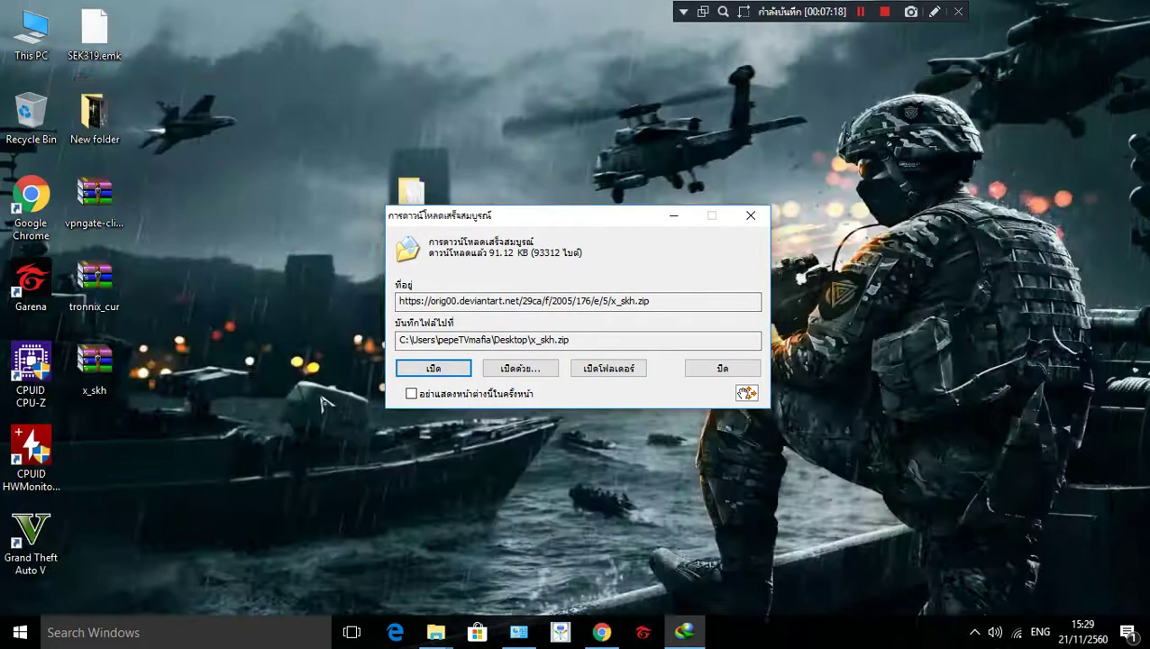
left_click(456, 375)
left_click(478, 179)
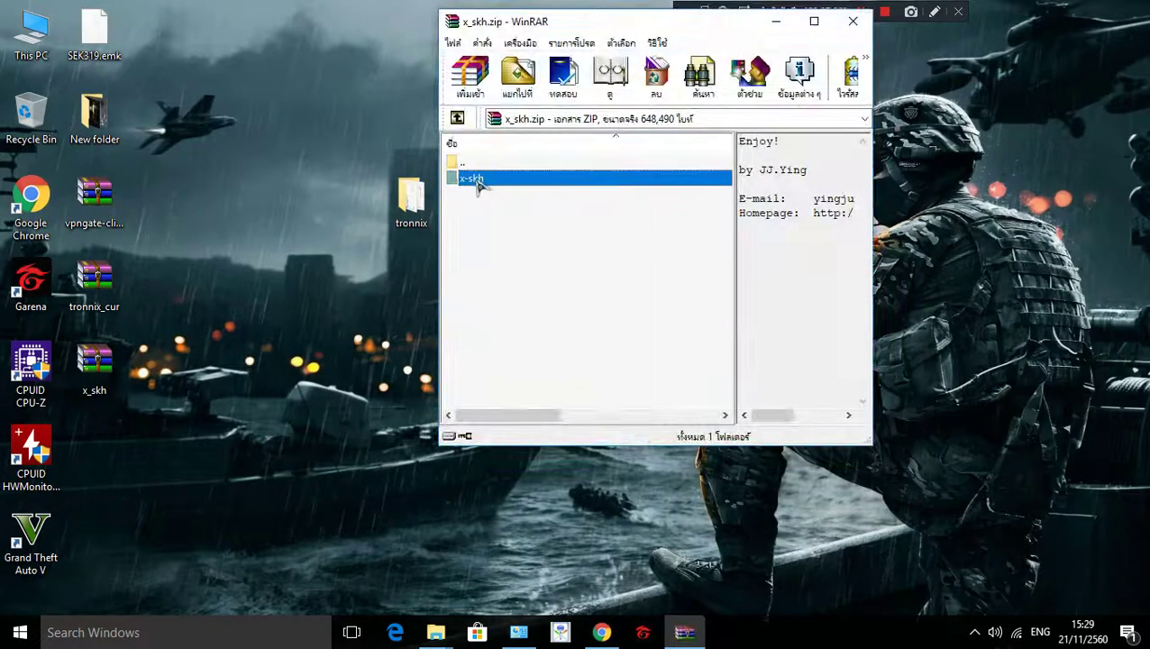
left_click_drag(113, 451, 114, 451)
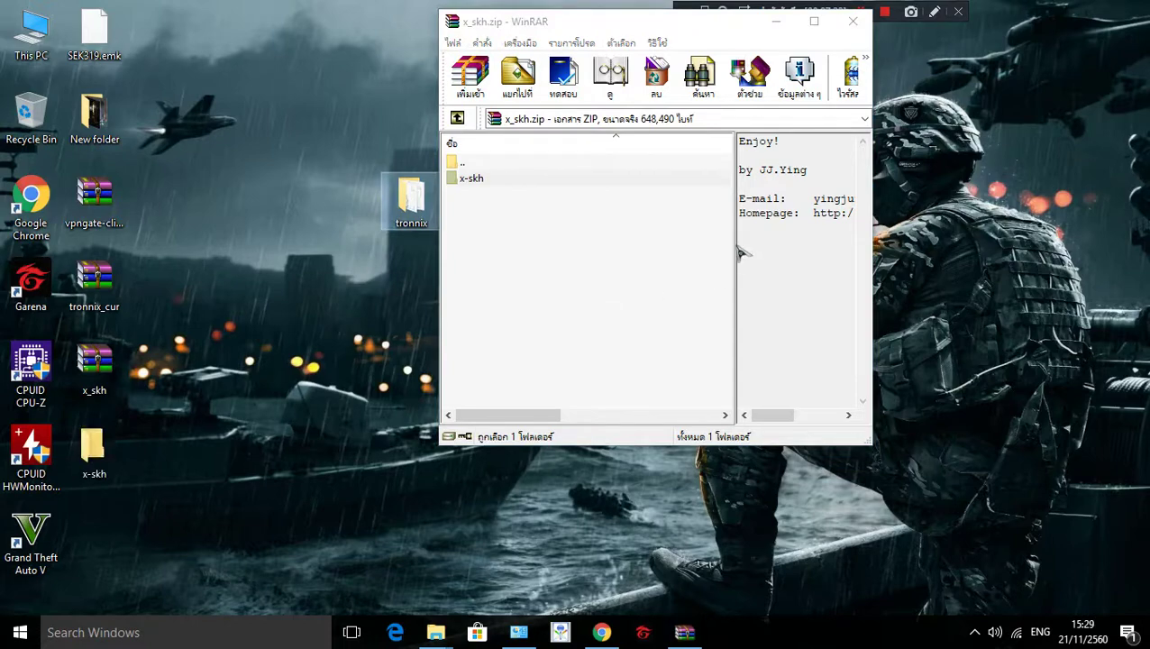
left_click(857, 20)
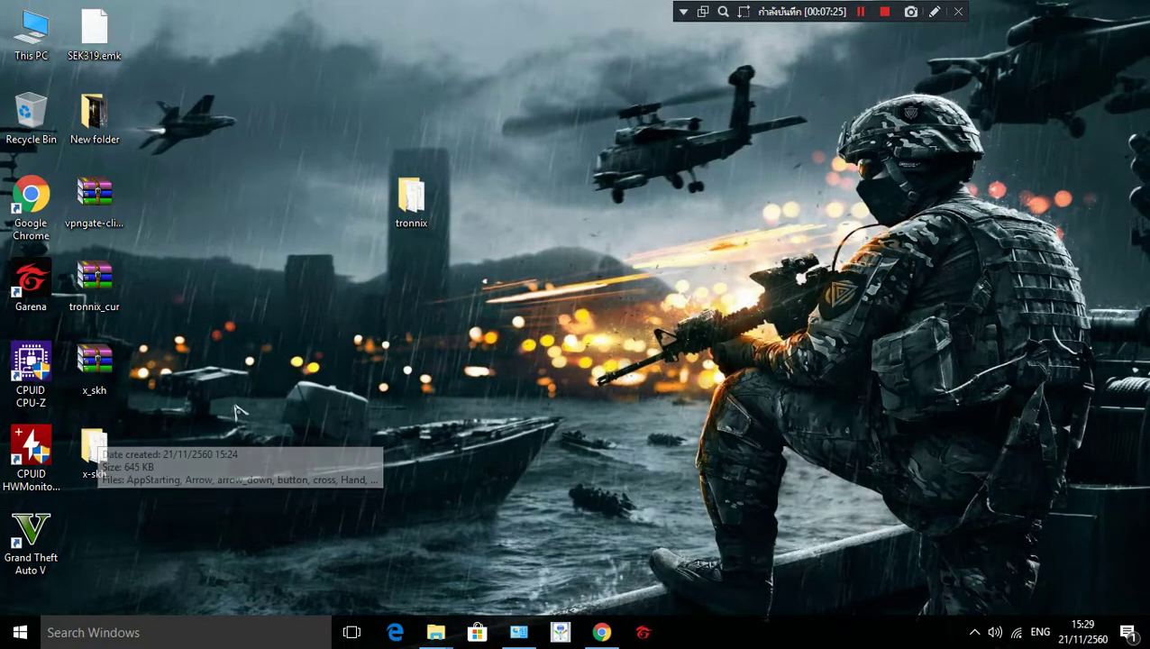
double_click(94, 451)
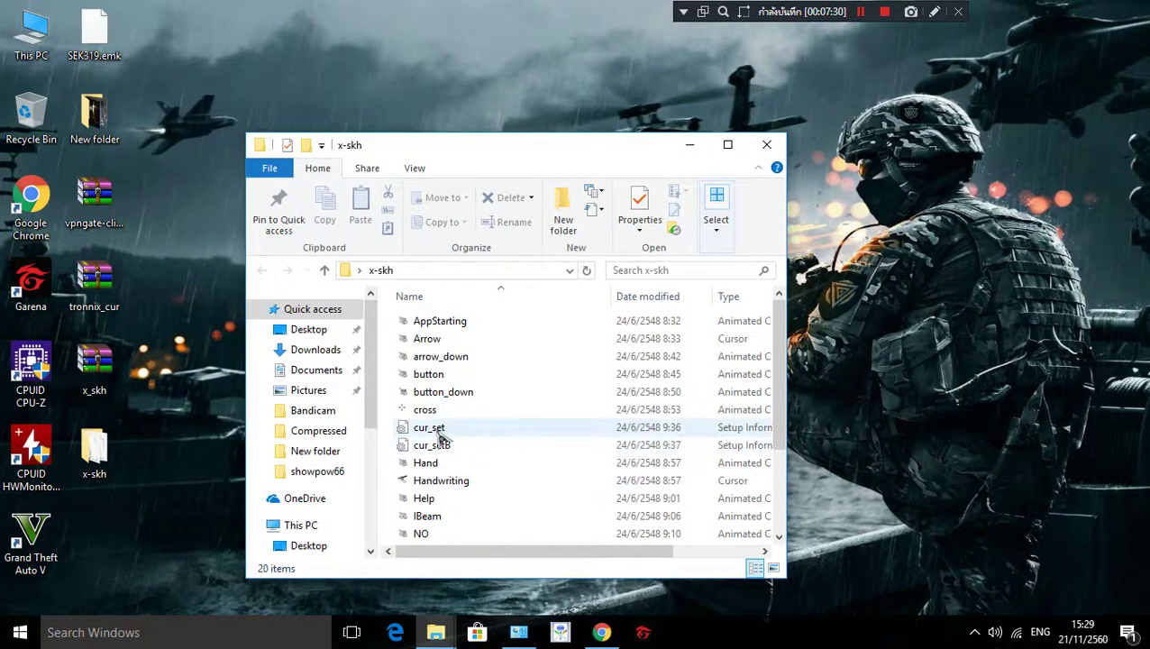
left_click(728, 146)
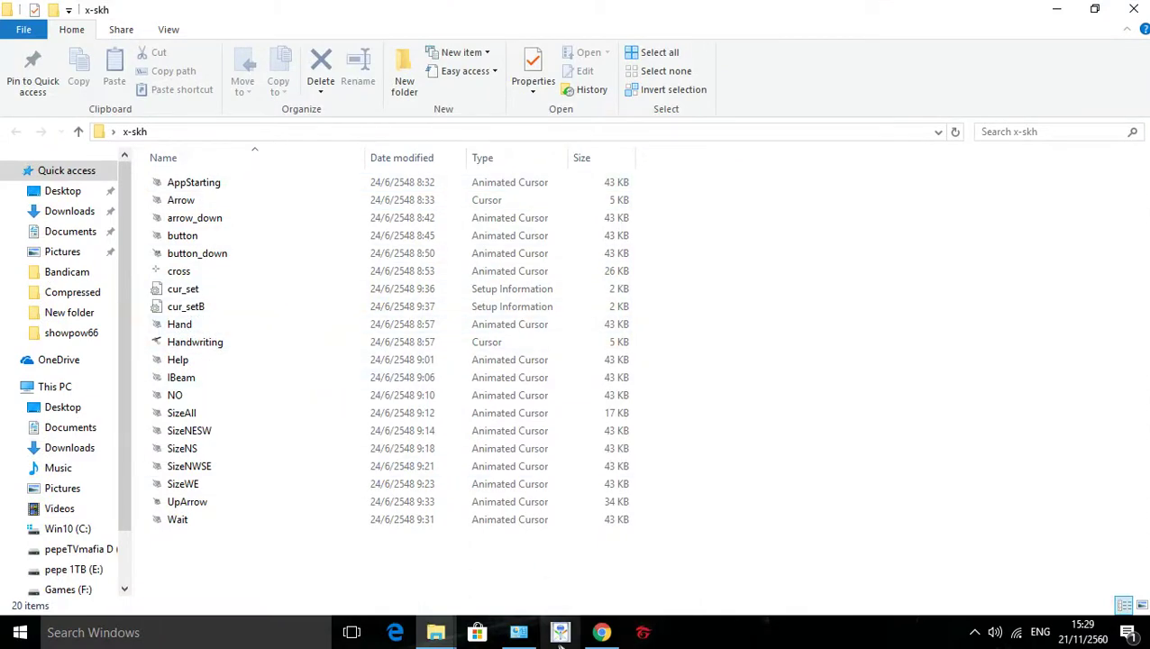
Check the pointer schemes available in the Control Panel's mouse settings, leaving the current scheme as it is.
left_click(522, 634)
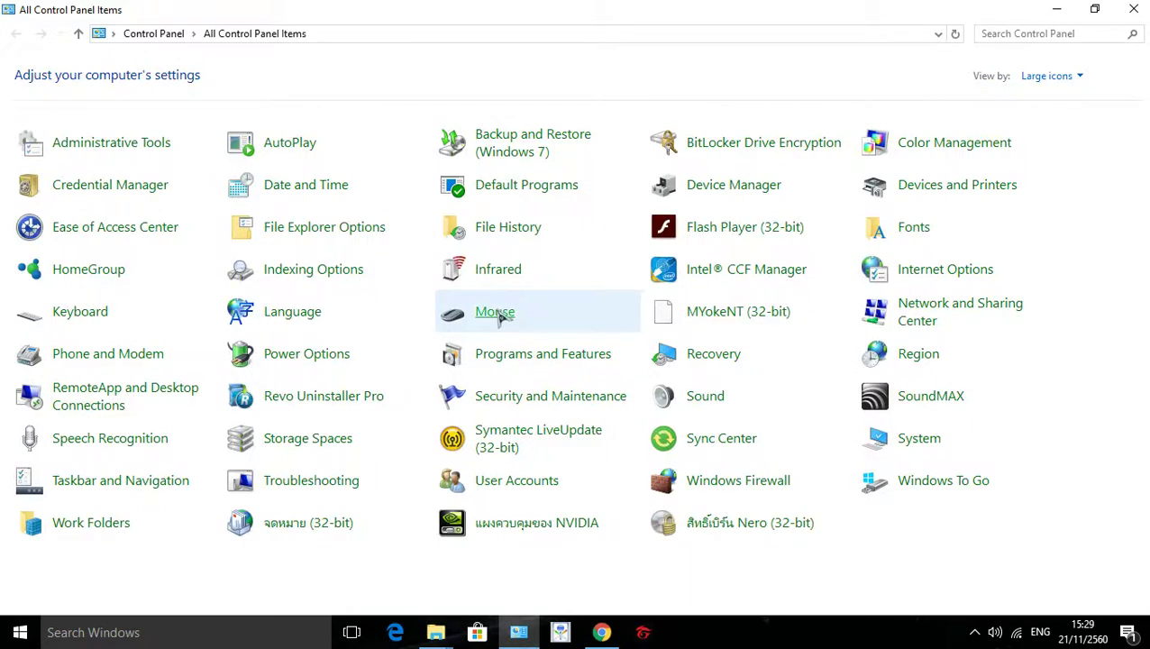
left_click(541, 317)
left_click(140, 107)
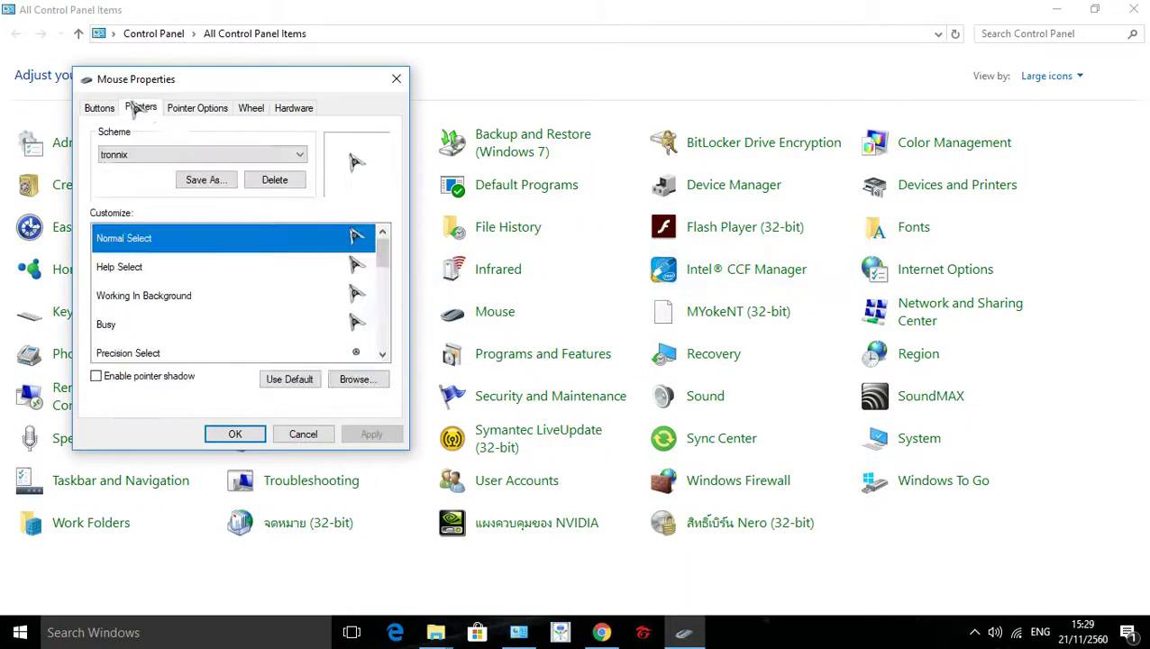
left_click(218, 154)
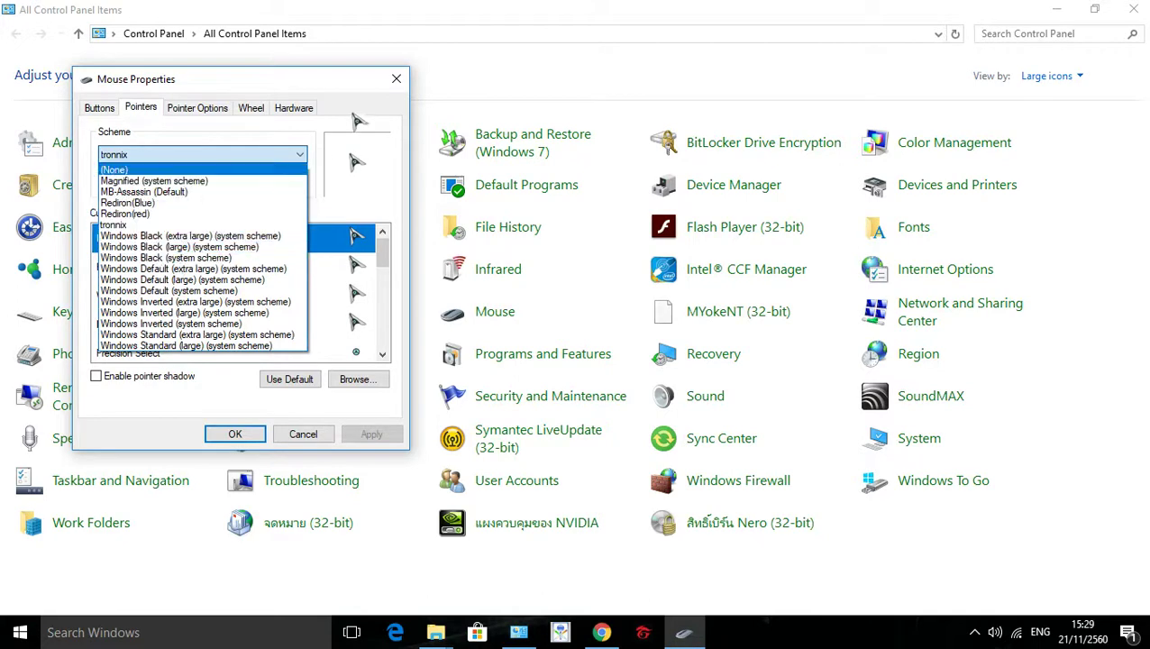
left_click(399, 79)
left_click(399, 79)
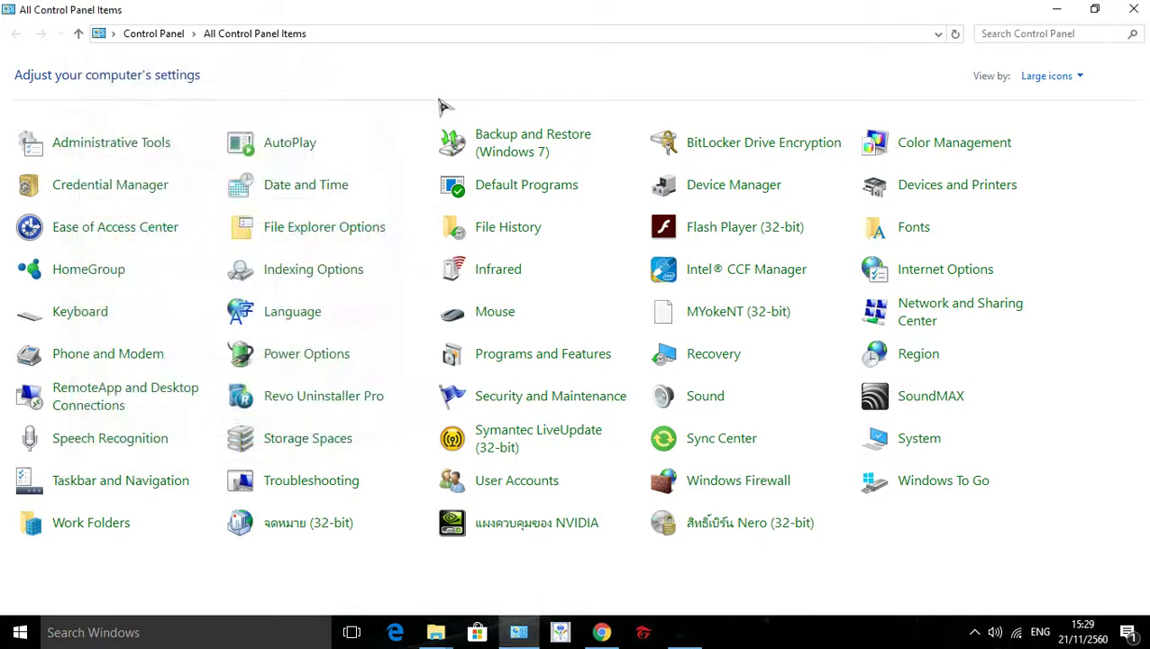
left_click(1134, 9)
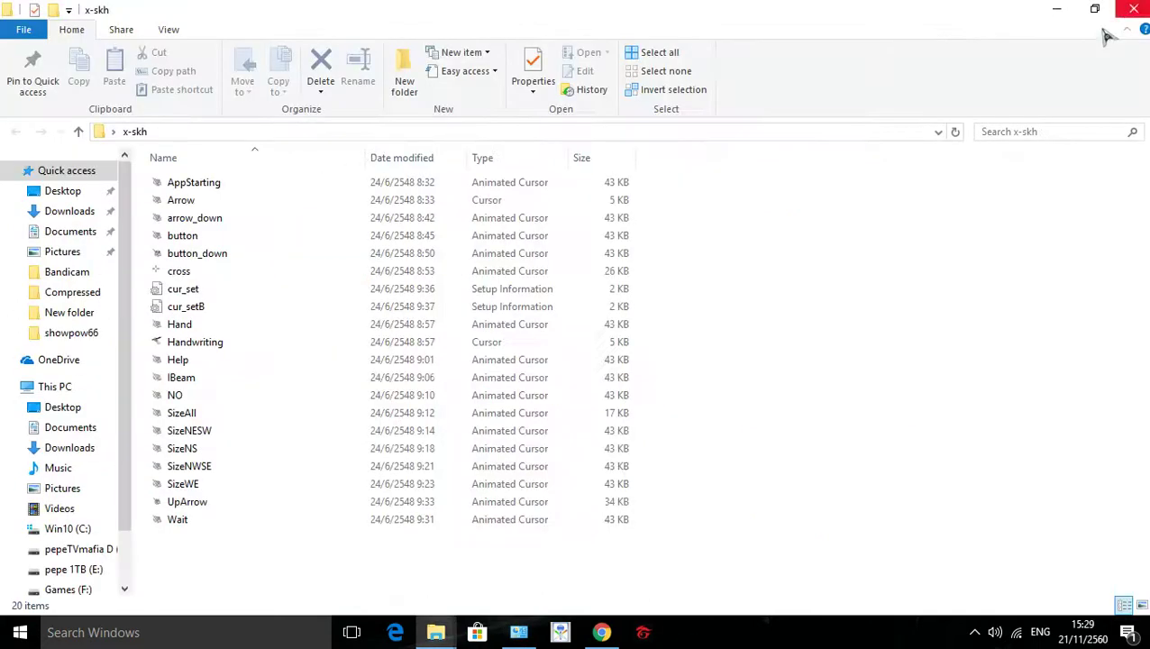
Install the cursor set from the cur_set setup information file in the x-skh folder, allowing the system changes.
right_click(181, 289)
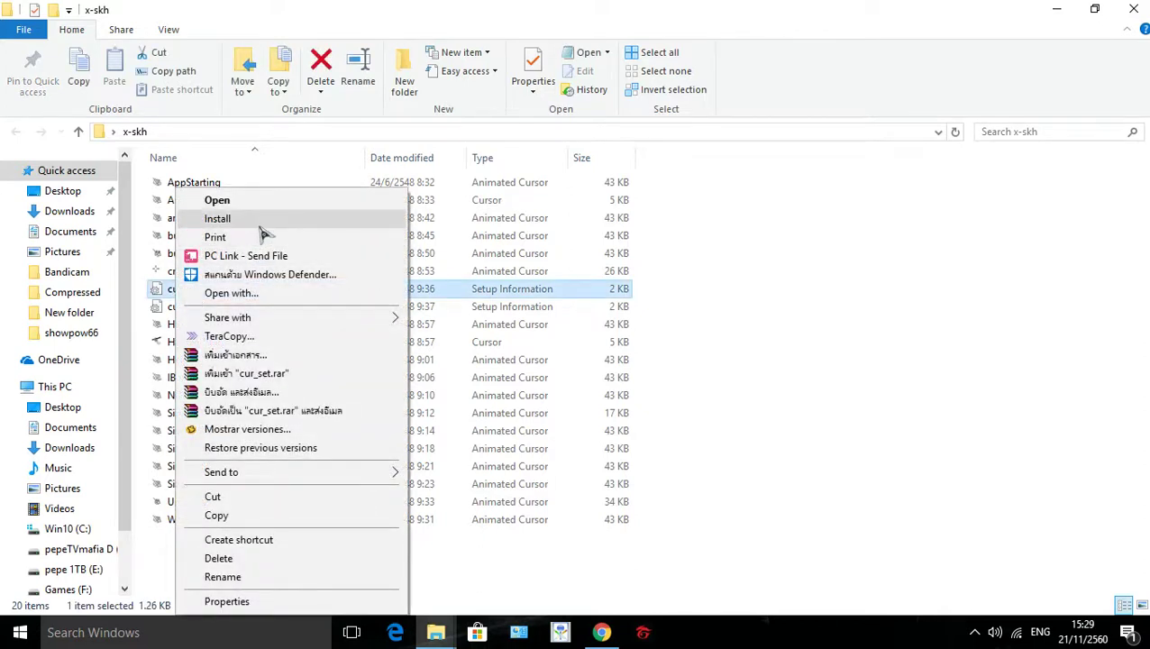
left_click(217, 218)
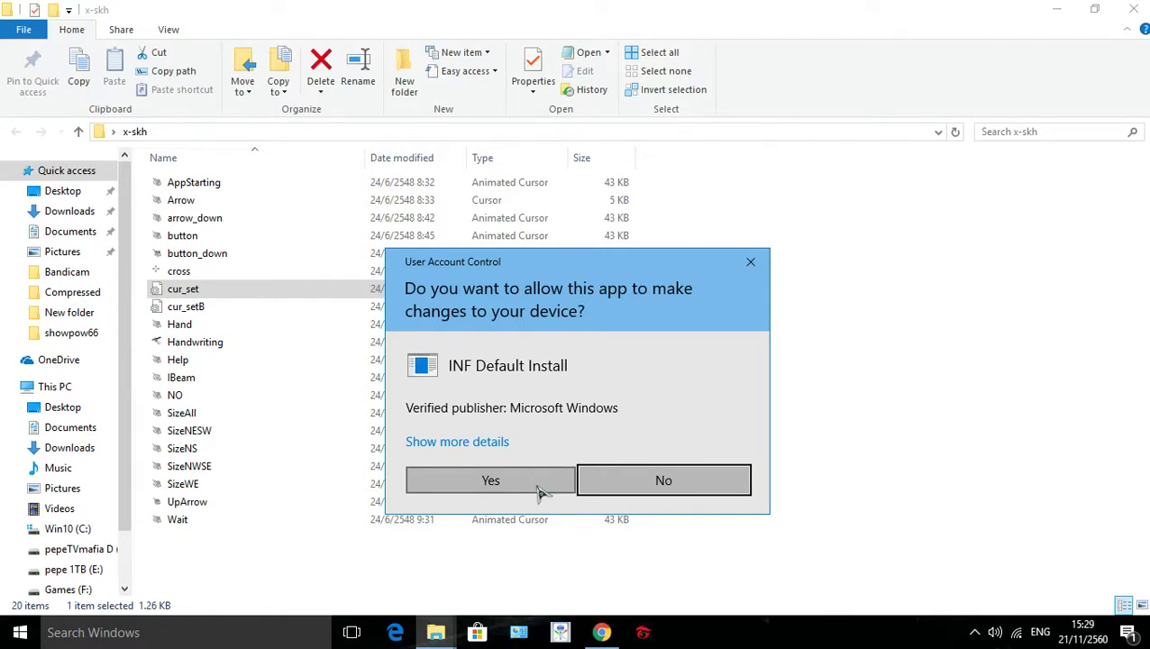
left_click(490, 480)
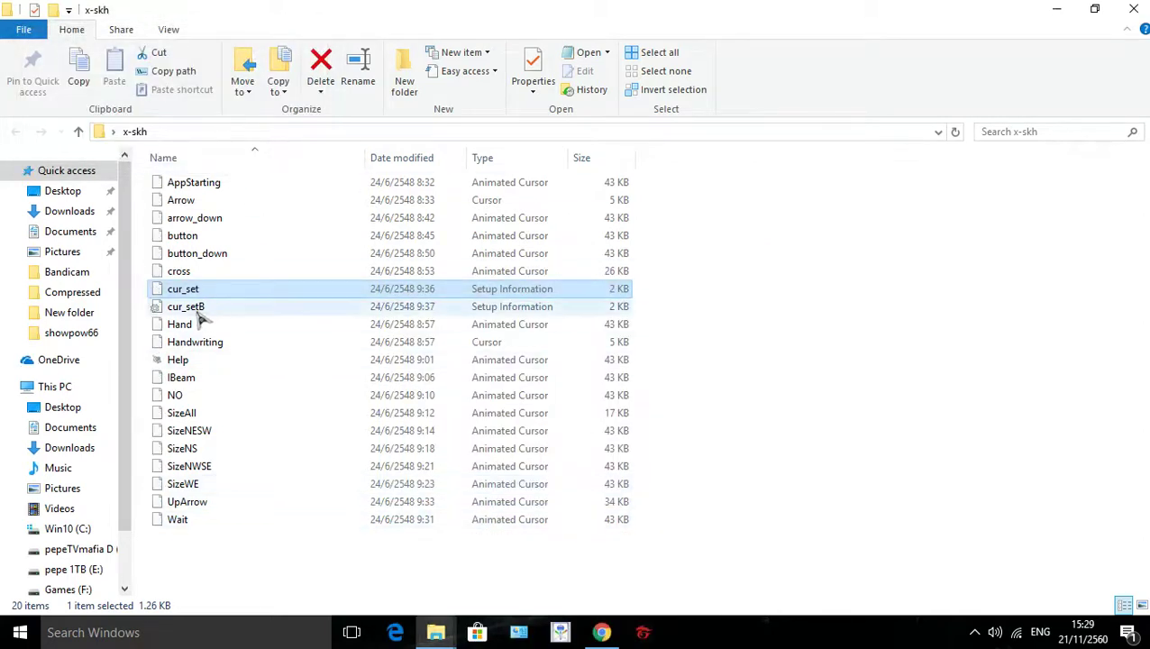
Open the mouse pointer settings from the Control Panel.
left_click(529, 637)
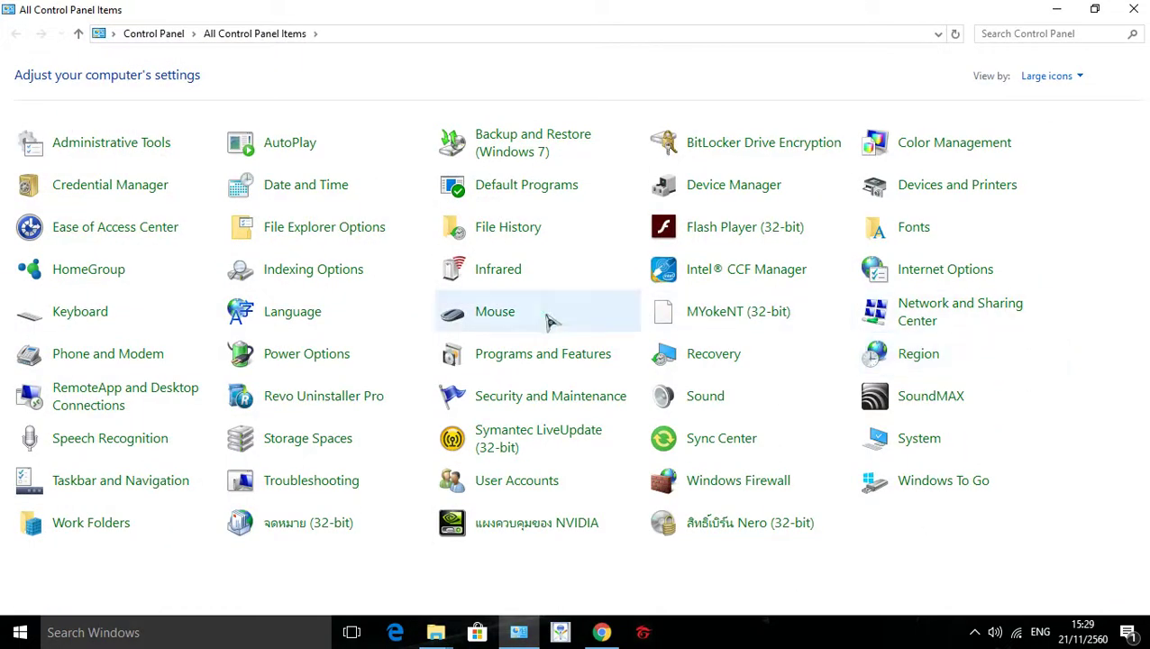
left_click(499, 320)
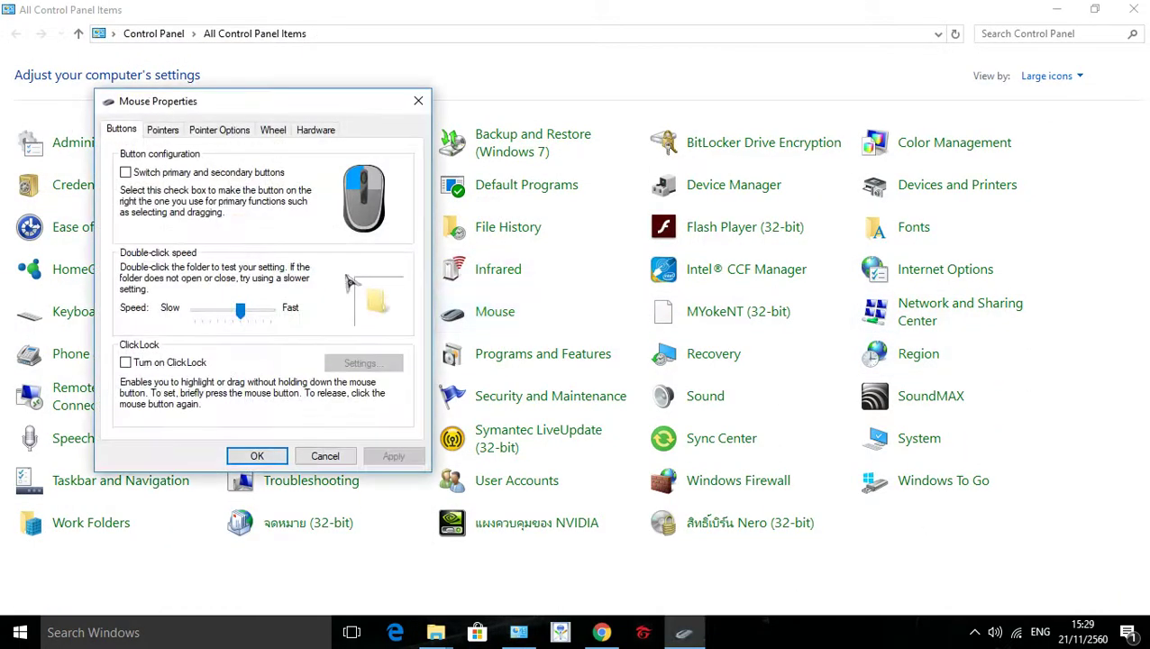
left_click(164, 131)
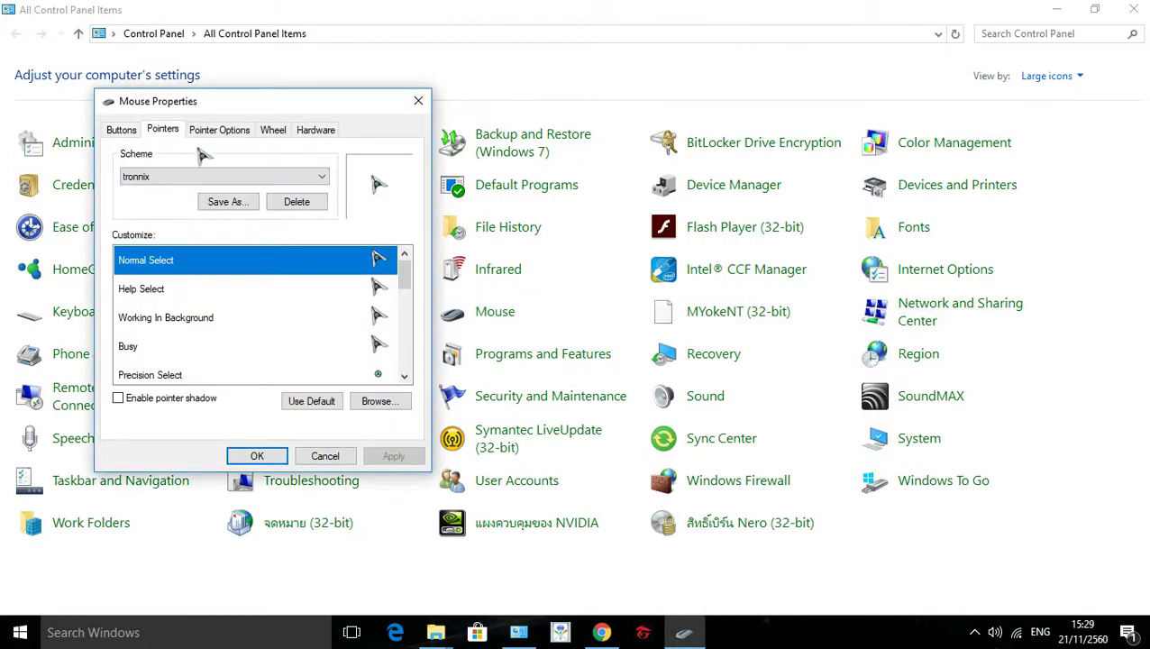
Preview the Magnified, MB-Assassin (Default), Rediron(Blue), Rediron(red) and tronnix pointer schemes one after another.
left_click(239, 177)
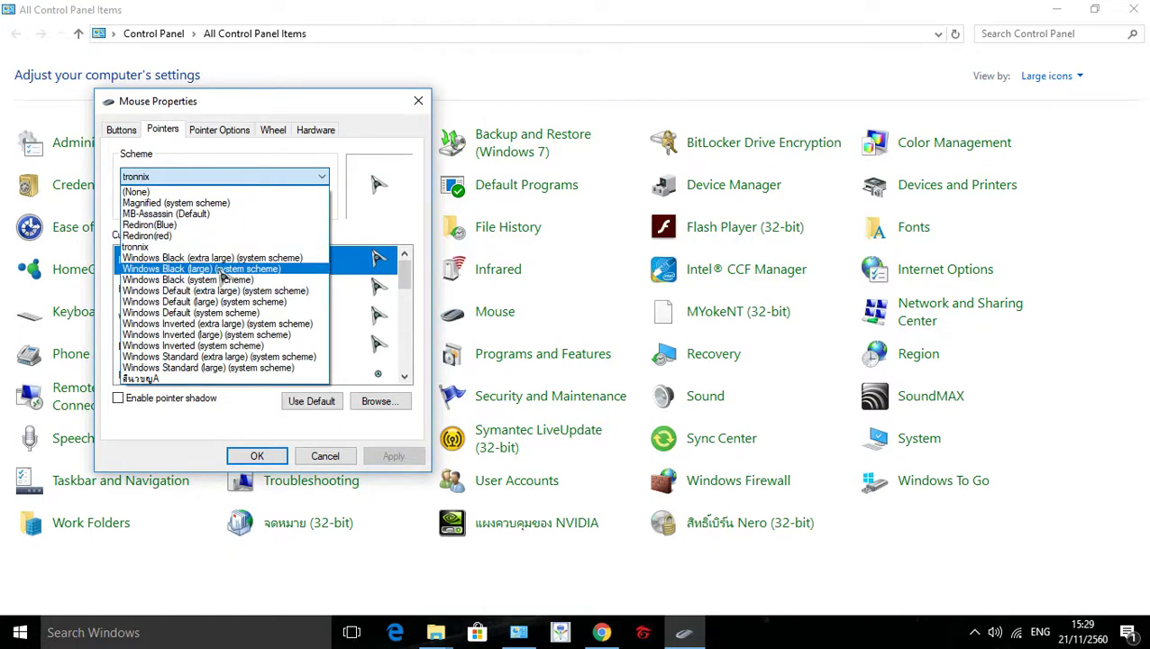
left_click(214, 203)
left_click(182, 179)
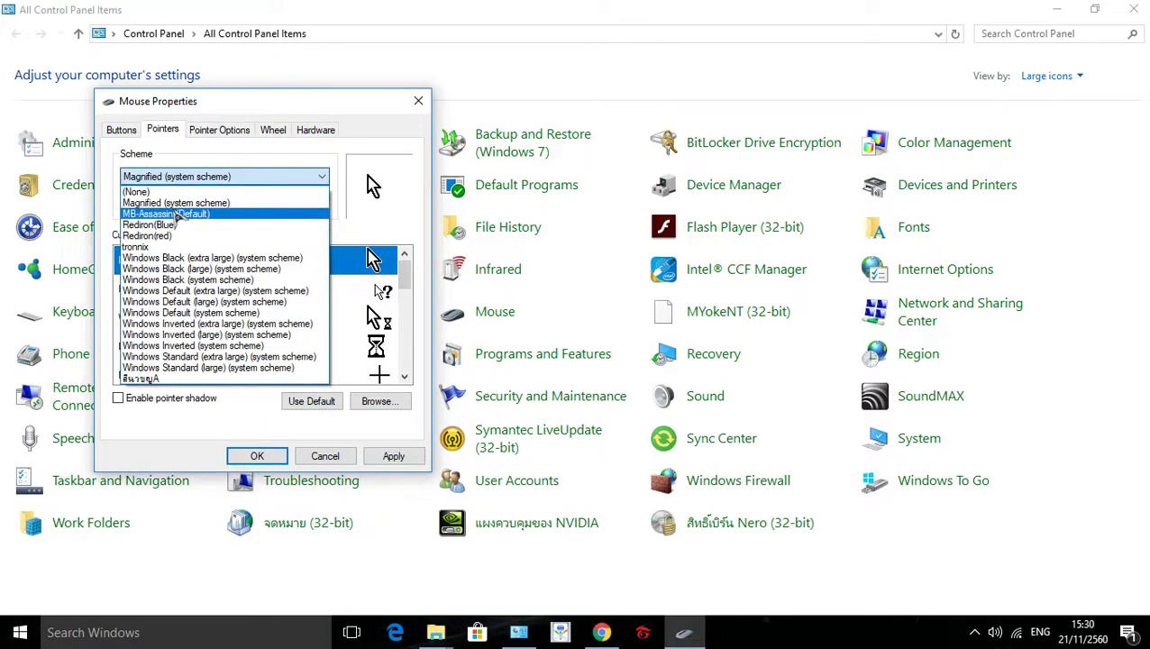
left_click(177, 214)
left_click(207, 177)
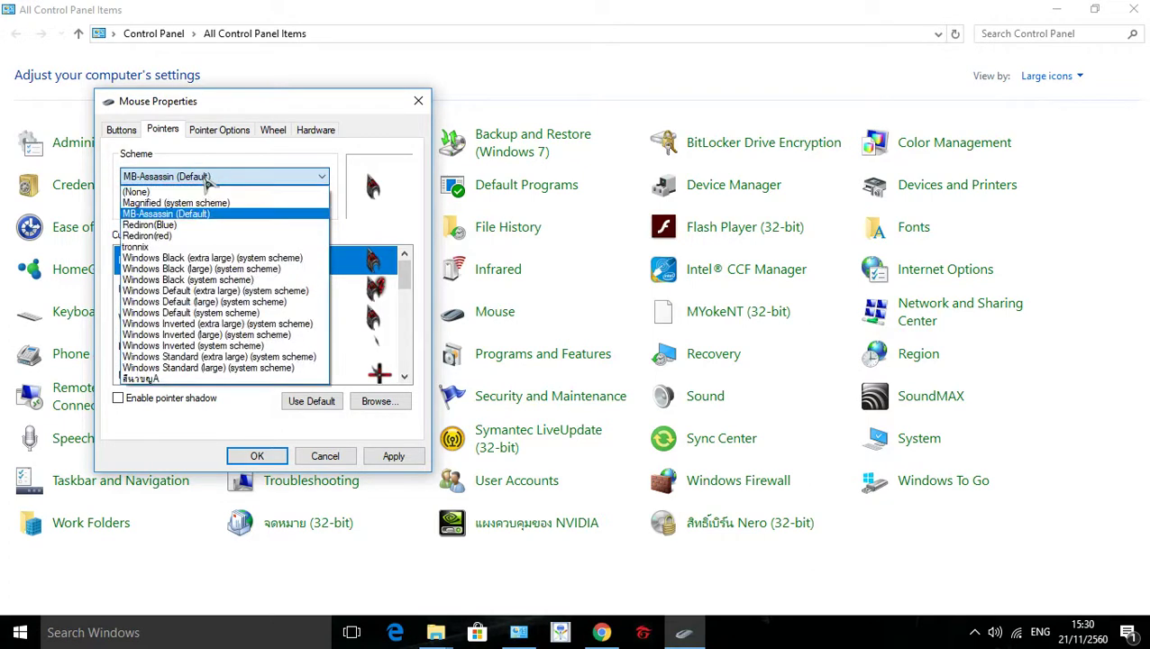
left_click(176, 225)
left_click(223, 185)
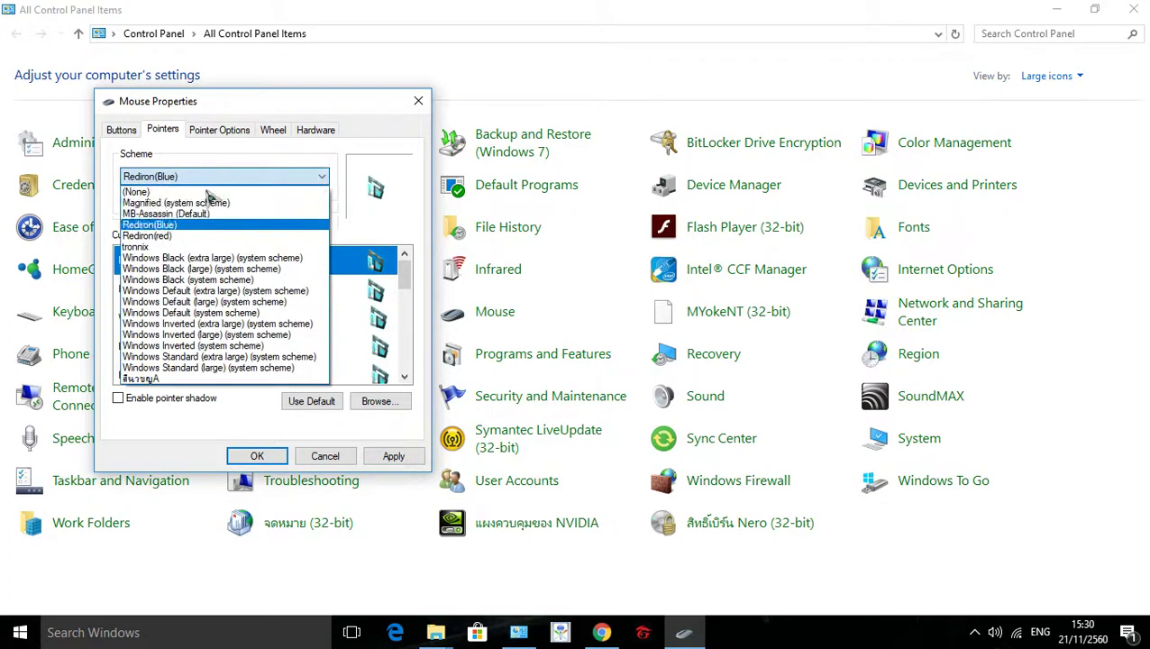
left_click(177, 236)
left_click(216, 179)
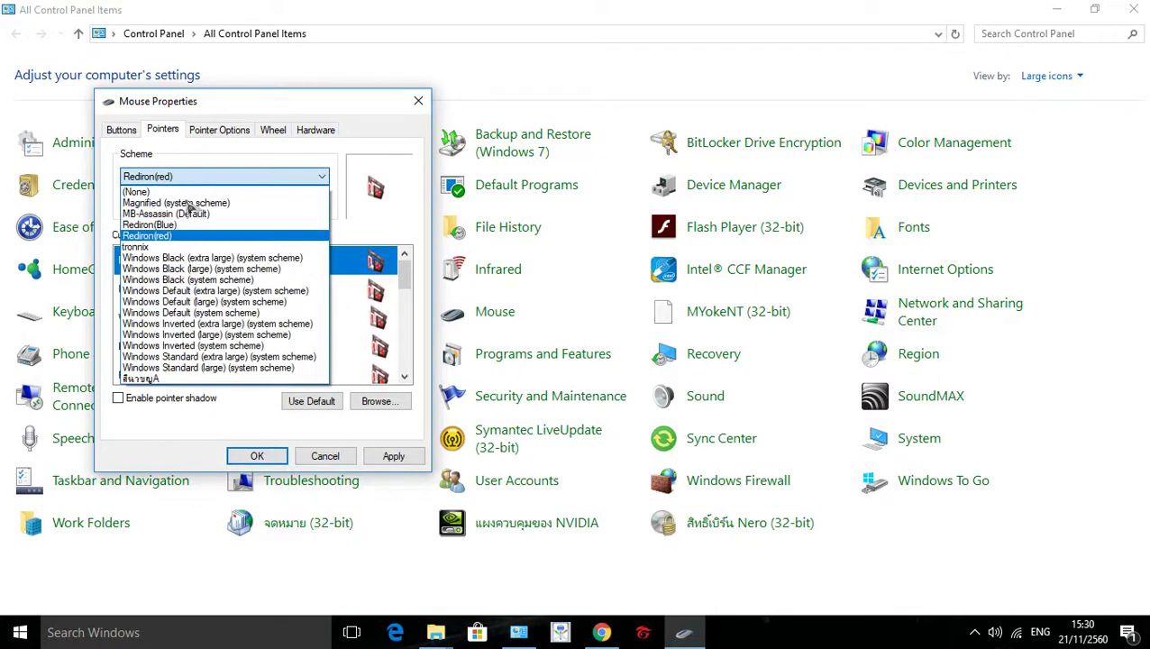
left_click(149, 247)
Select the newly installed X-SKH pointer scheme at the end of the scheme list and apply it.
left_click(177, 181)
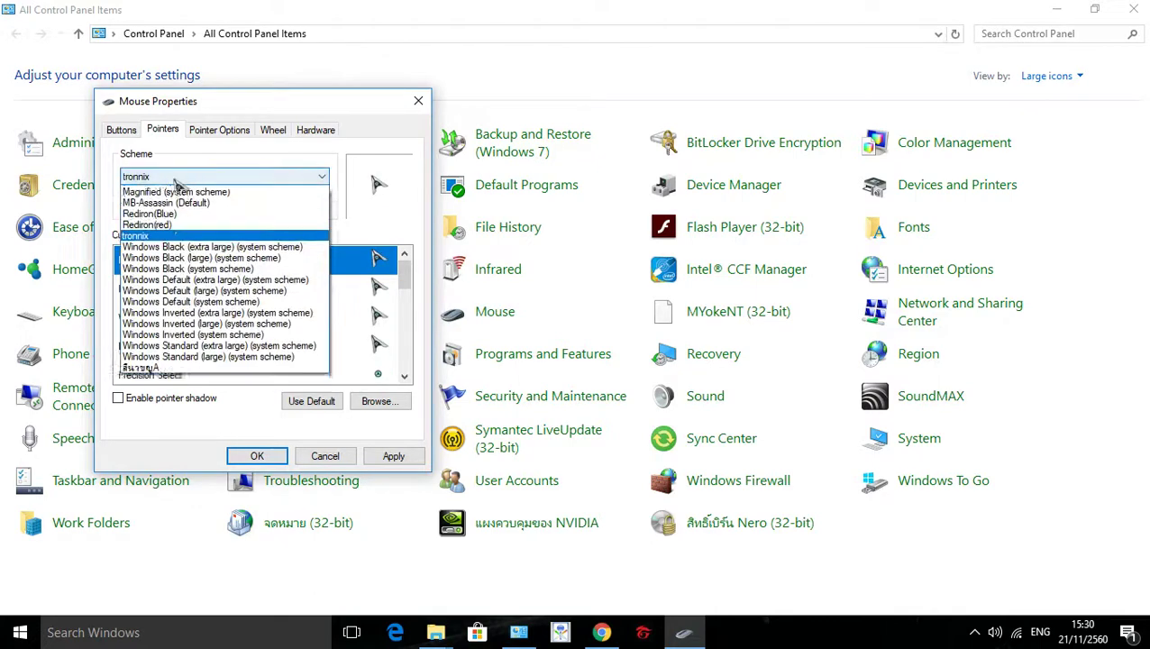
left_click(220, 378)
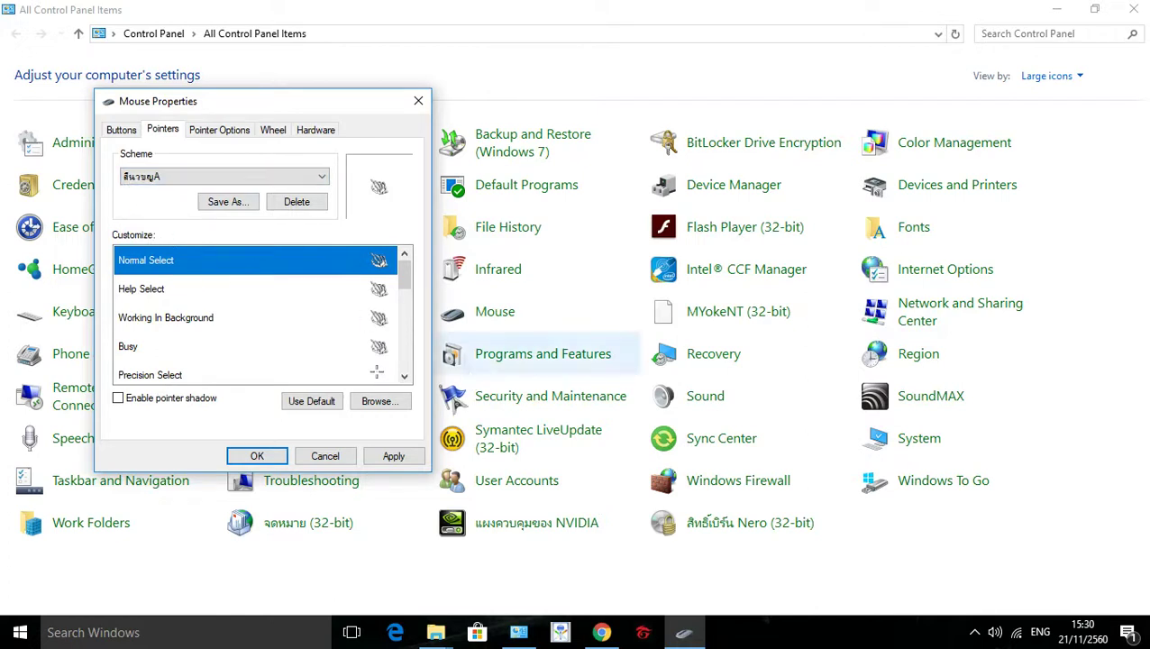
mouse_move(407, 287)
left_mouse_down()
mouse_move(403, 354)
mouse_move(417, 270)
left_mouse_up()
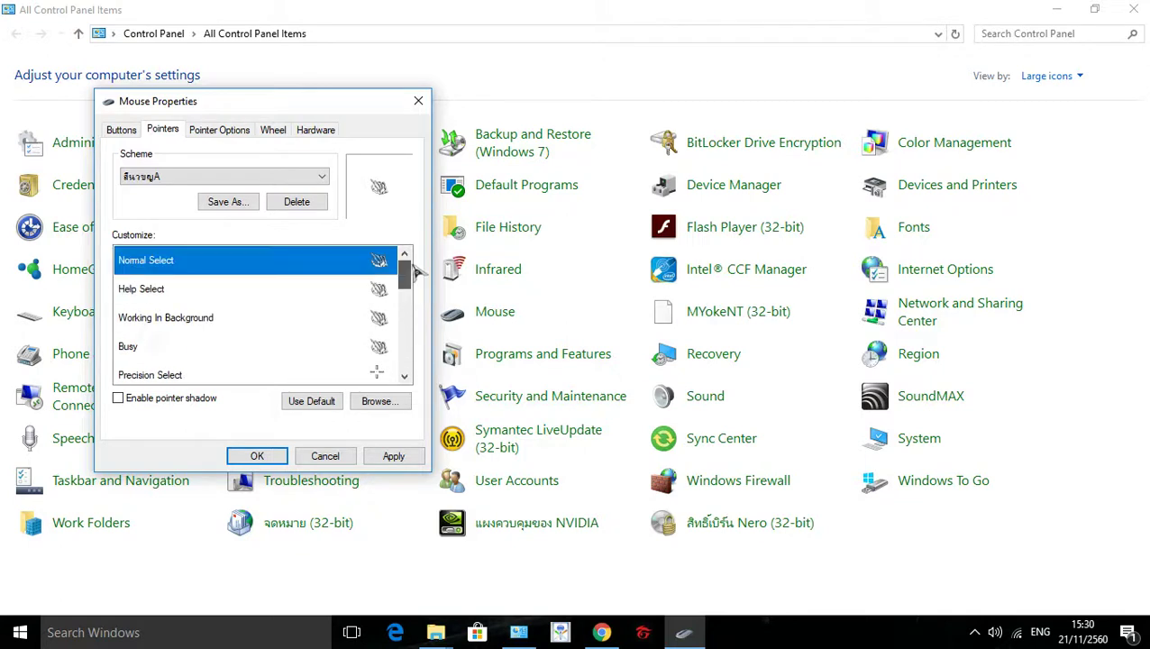
left_click(392, 455)
left_click(647, 379)
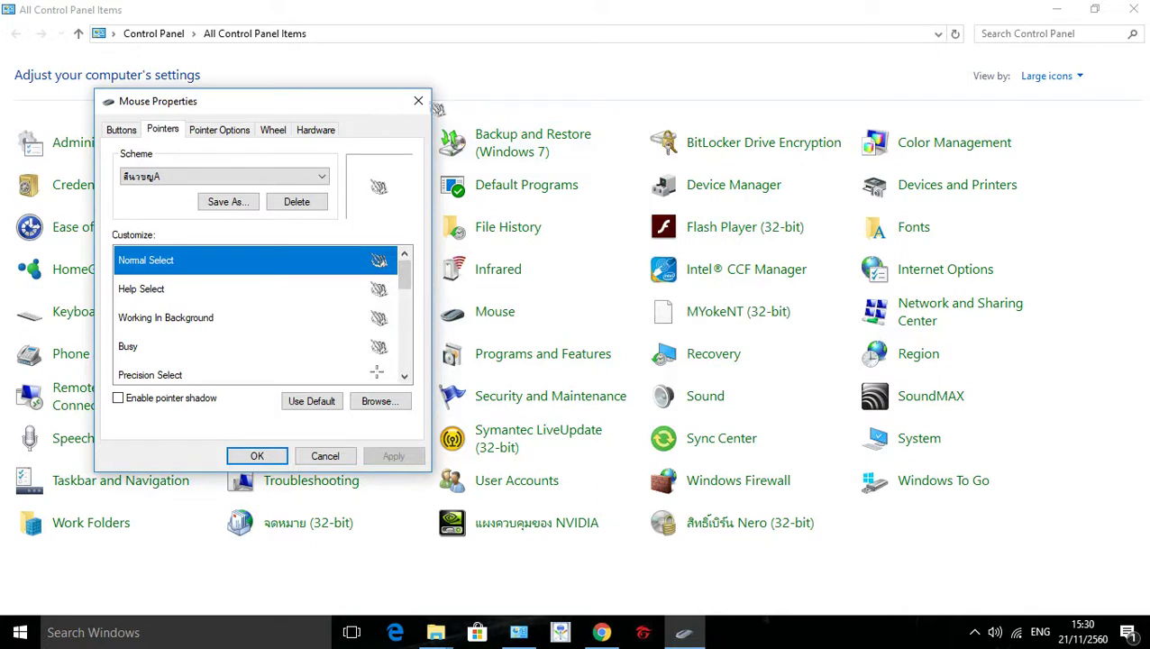
Apply the Rediron(red) pointer scheme, confirm the mouse settings, and close the Control Panel and the x-skh folder.
left_click(127, 132)
left_click(163, 132)
left_click(196, 177)
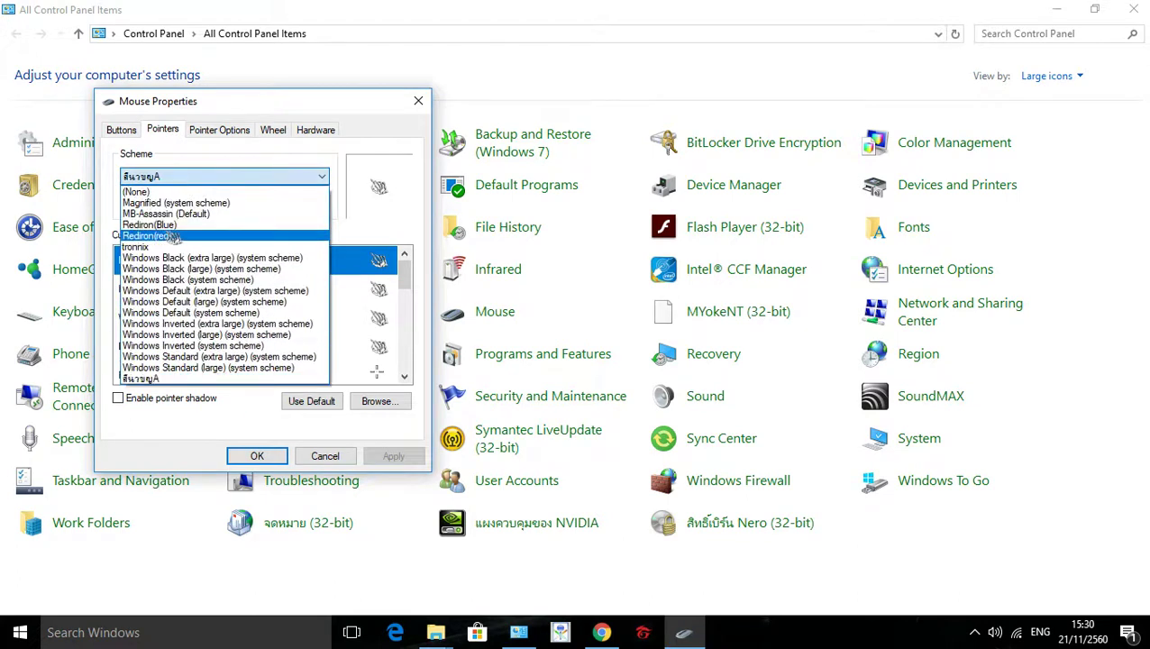
left_click(168, 229)
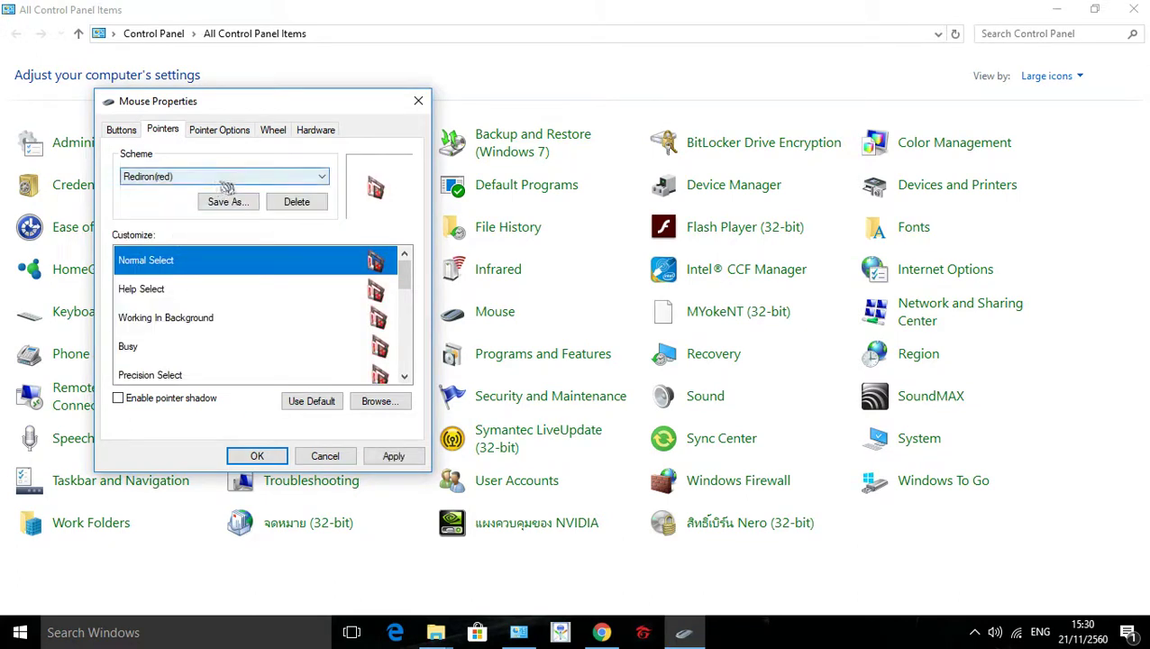
left_click(393, 456)
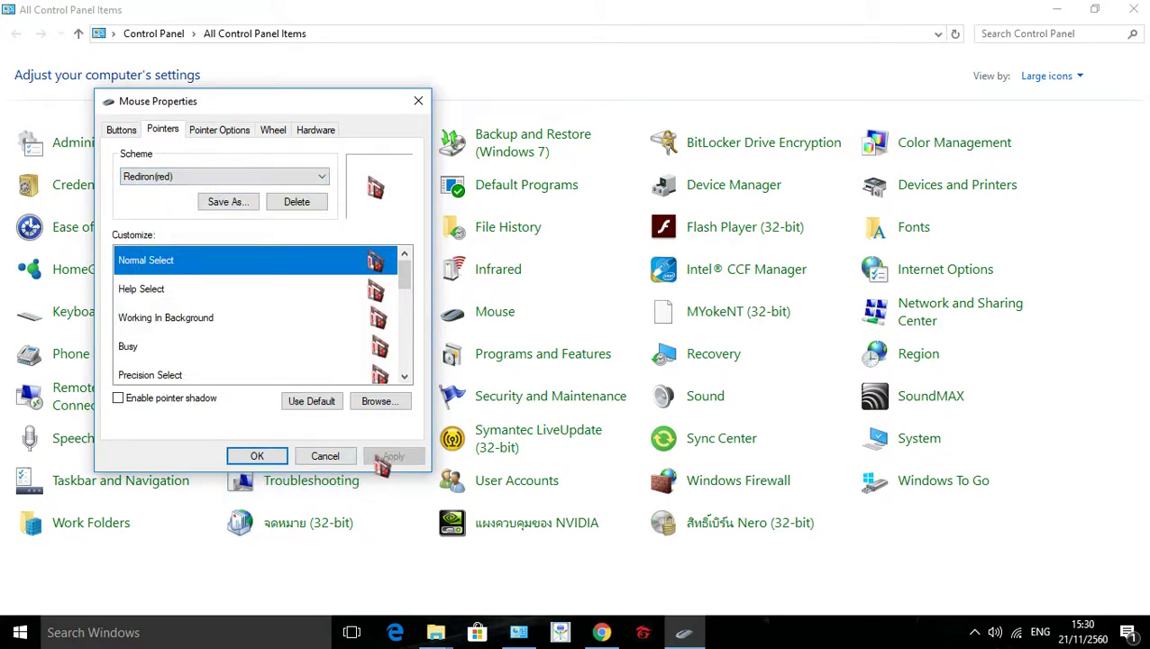
left_click(257, 455)
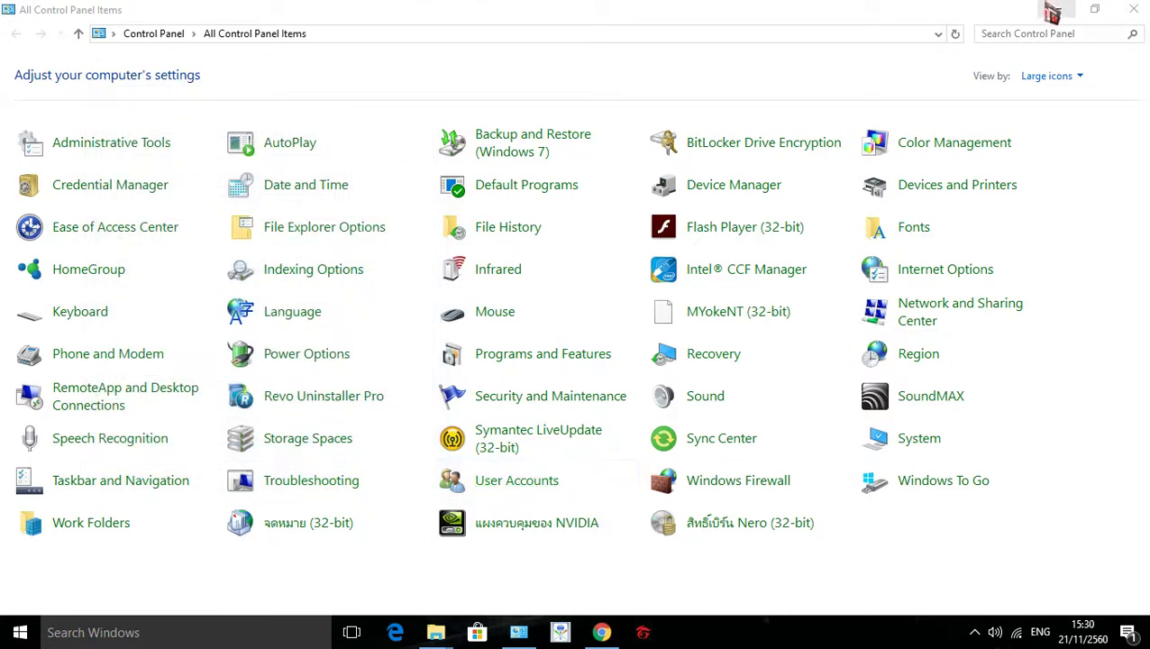
left_click(1132, 11)
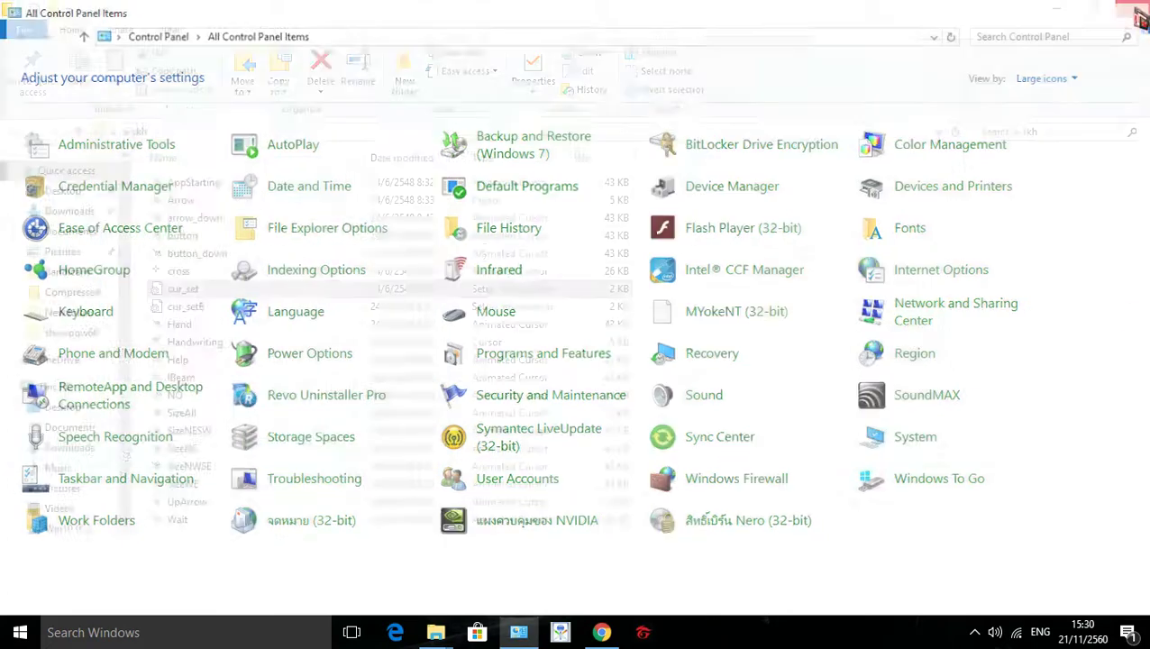
left_click(1132, 10)
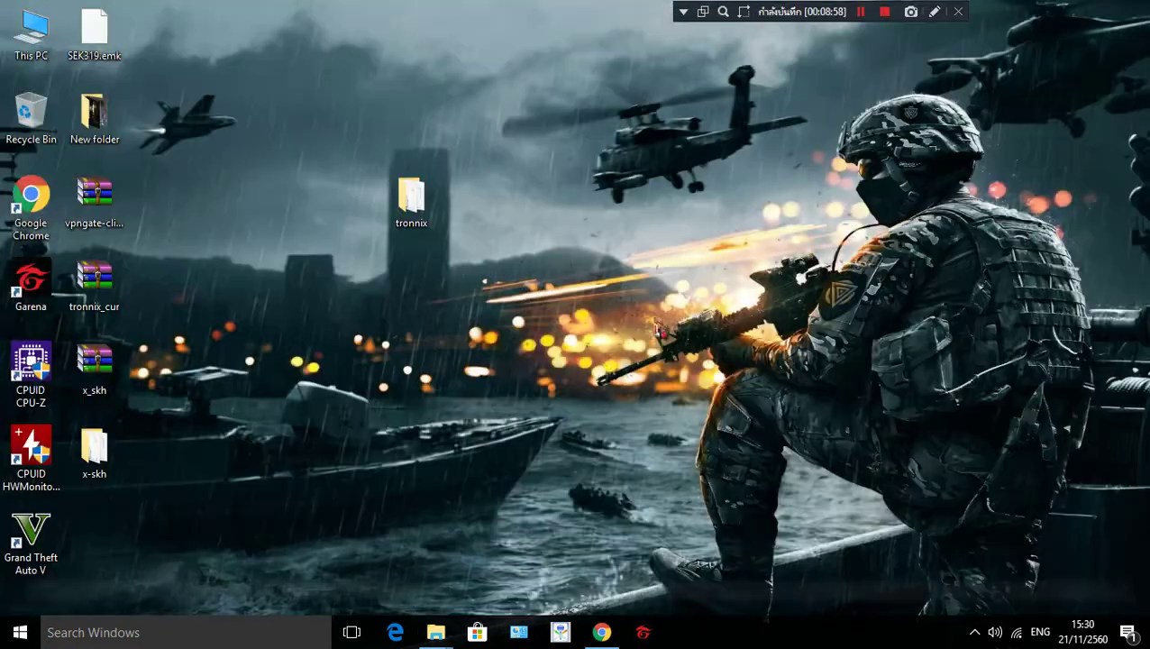